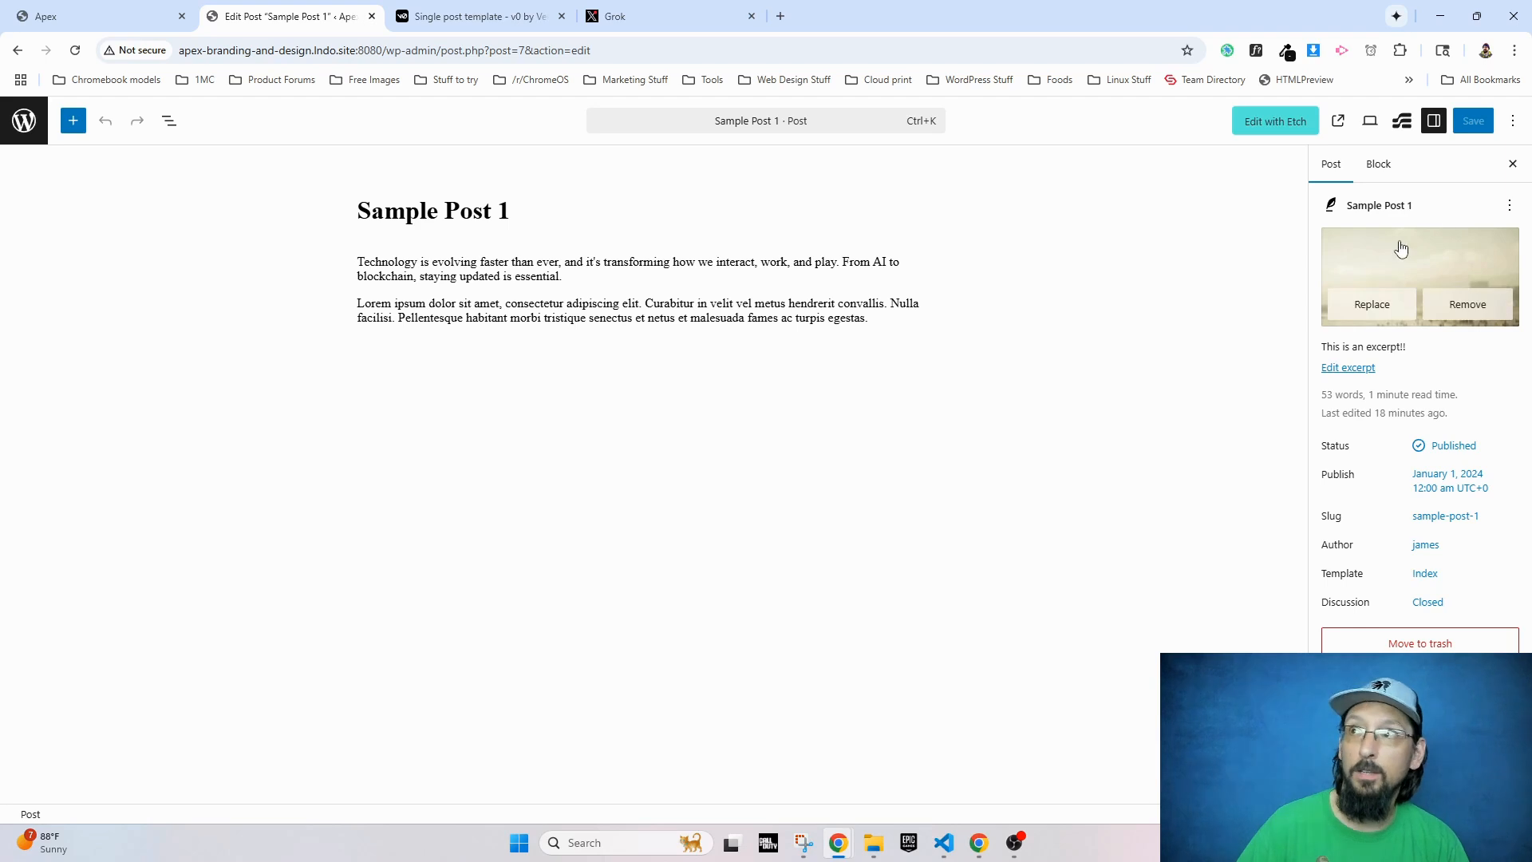
# Step: Leave Sample Post 1's editor for the posts list and look over the single post template design in v0
pyautogui.moveTo(1407, 347); pyautogui.dragTo(1330, 346)
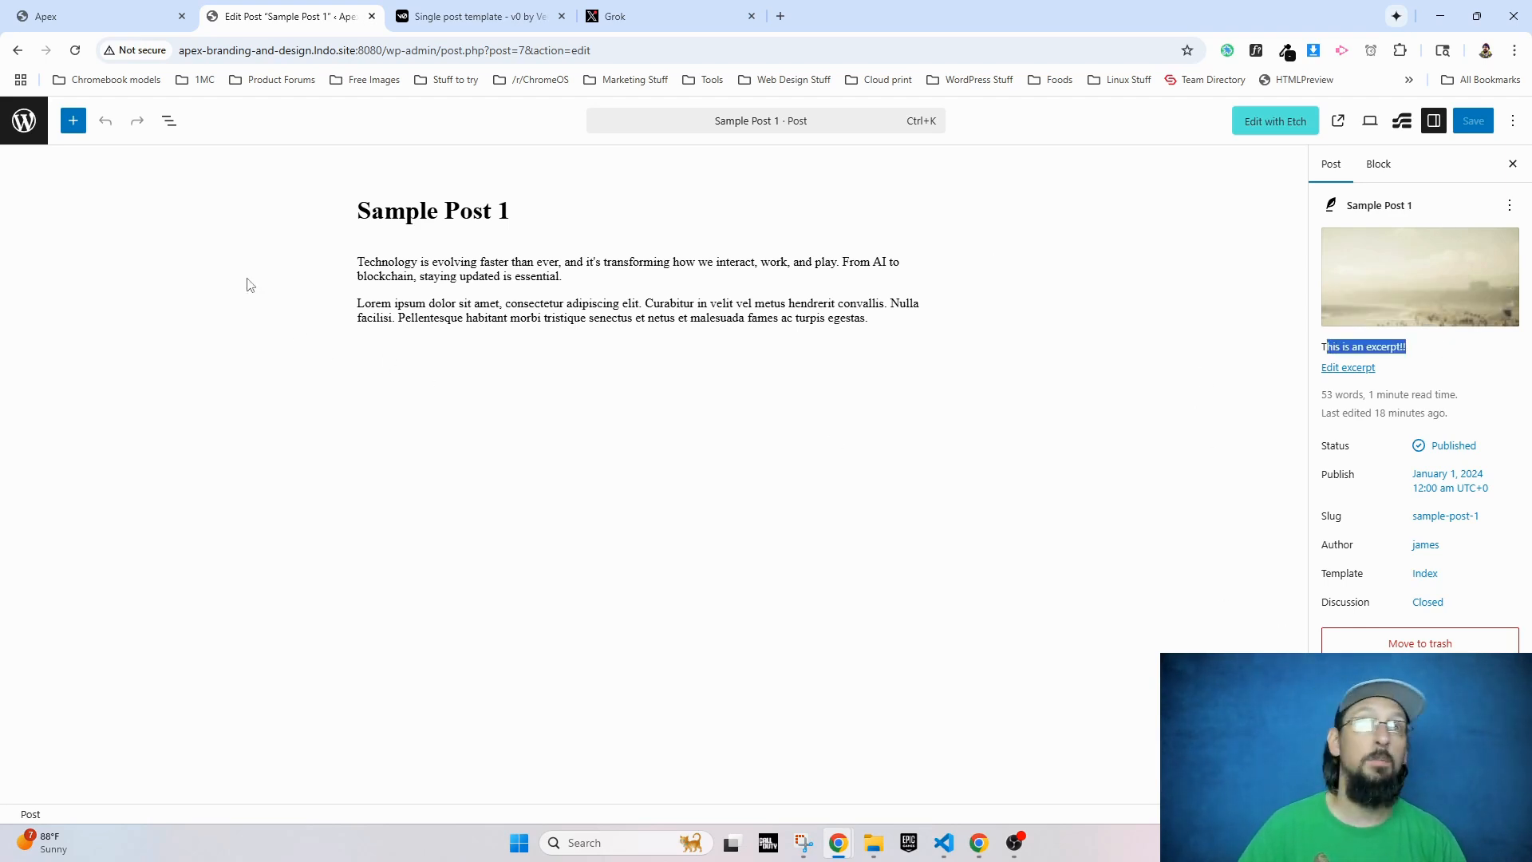
pyautogui.click(23, 121)
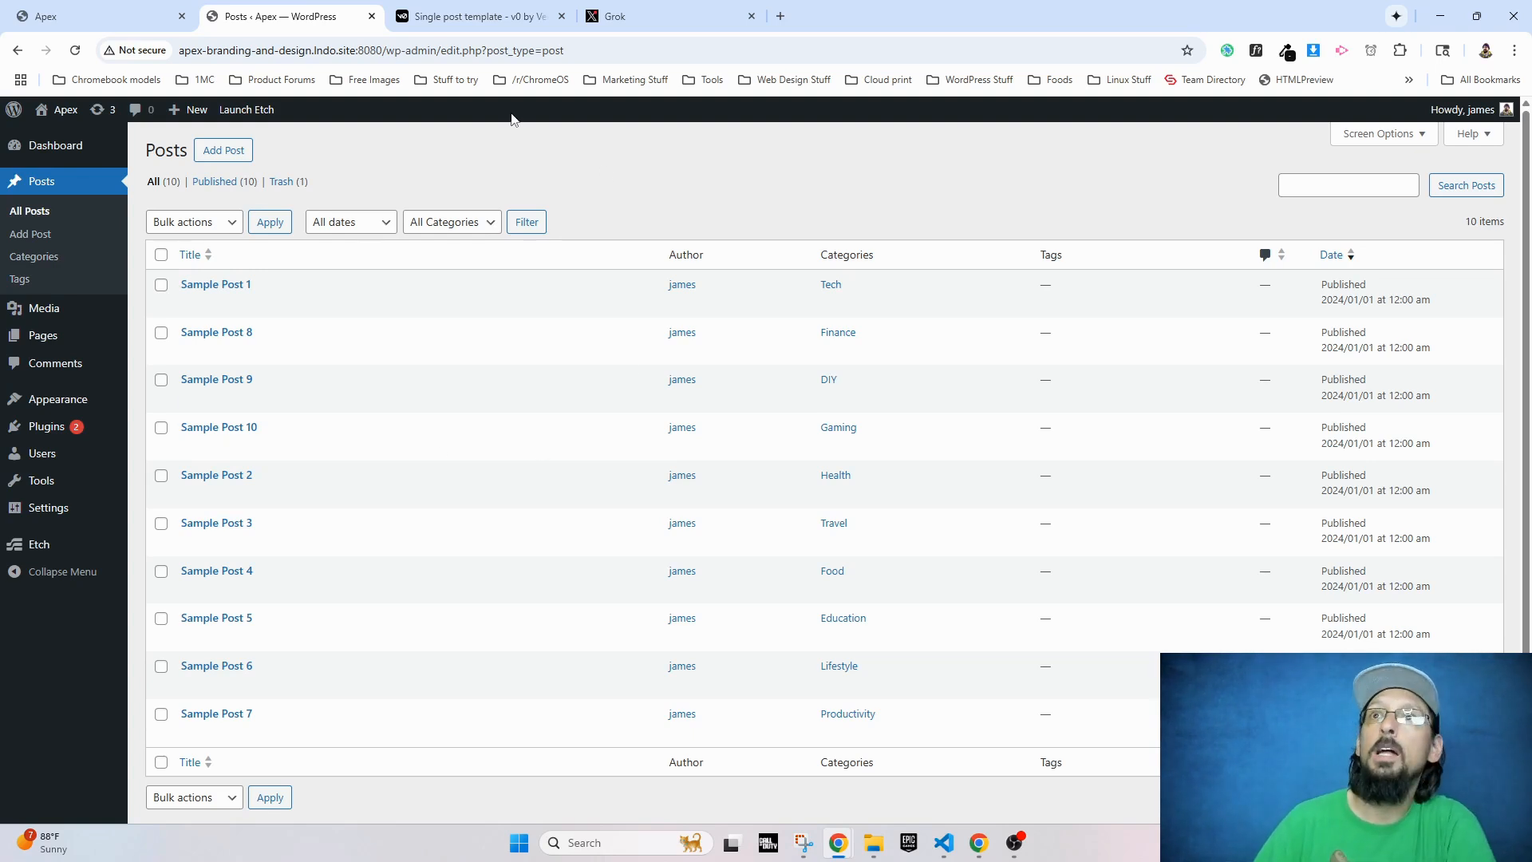
pyautogui.click(444, 16)
pyautogui.scroll(-8, 842, 559)
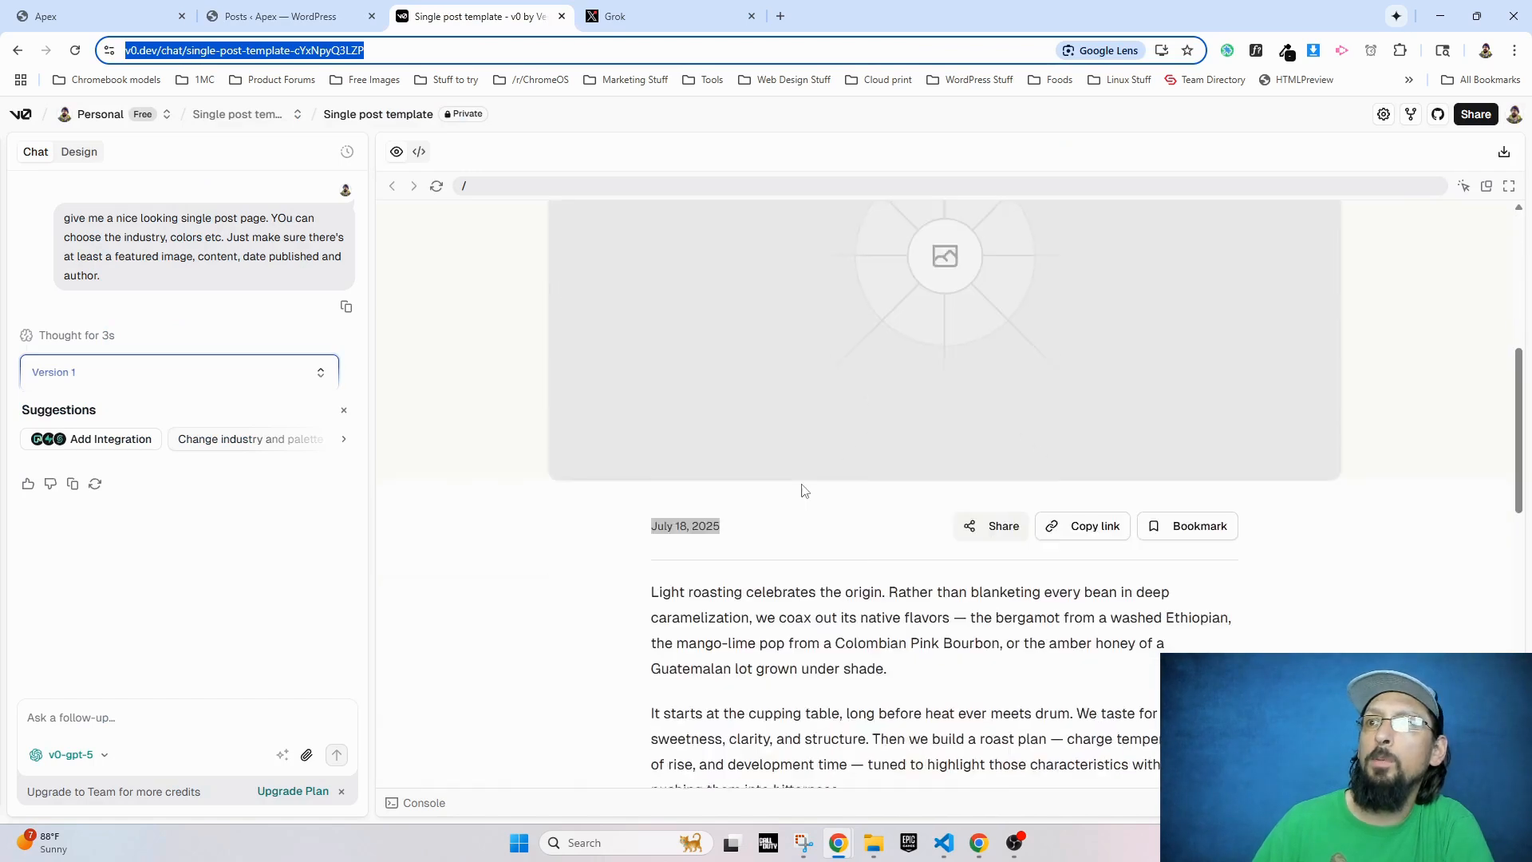
pyautogui.scroll(10, 845, 570)
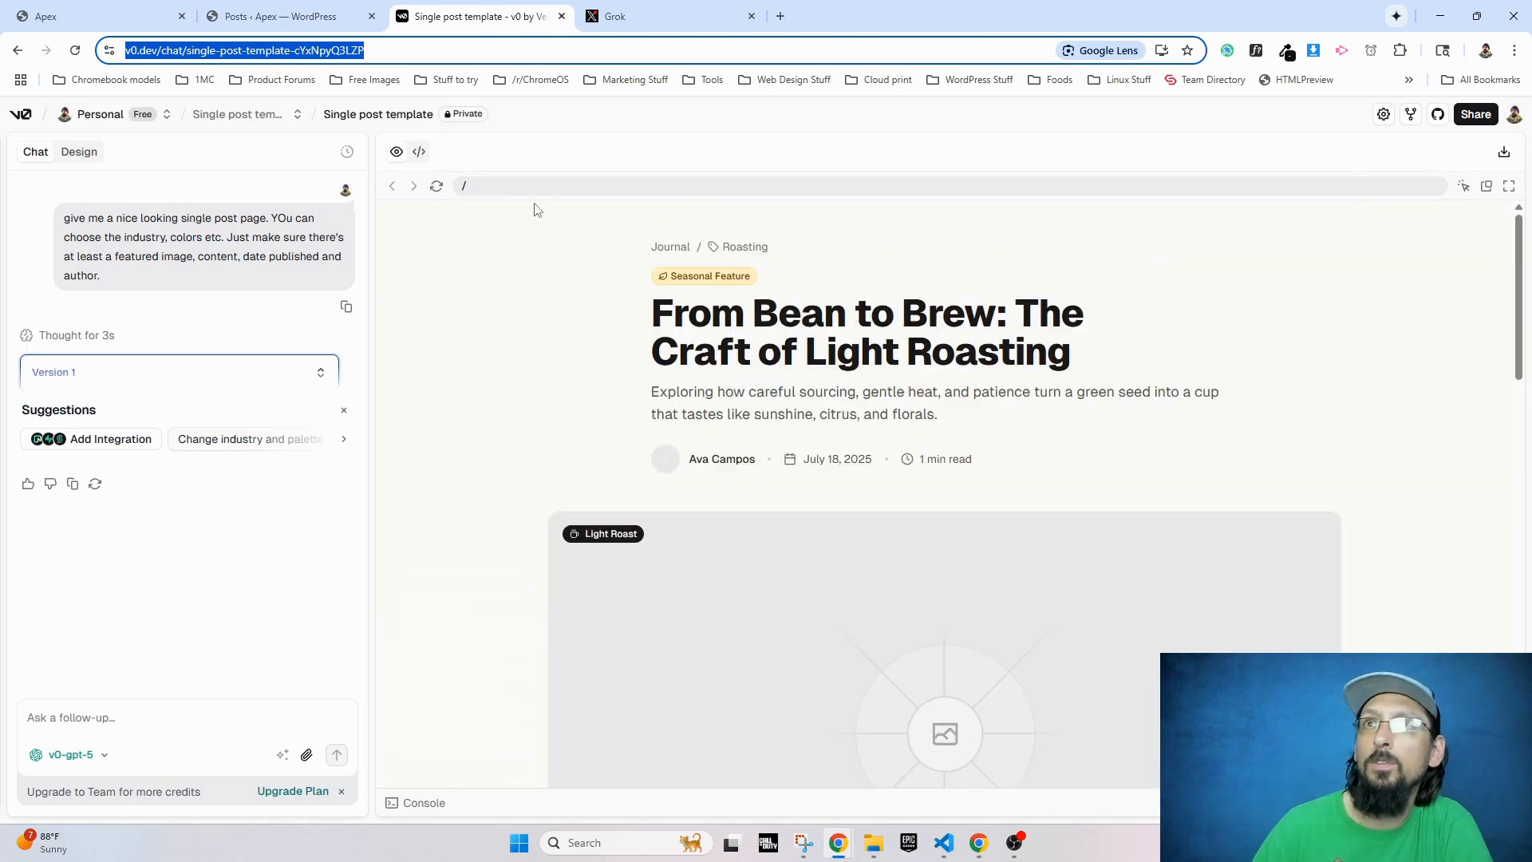
# Step: Look through the generated code in the Grok conversation and copy its full HTML block
pyautogui.click(669, 9)
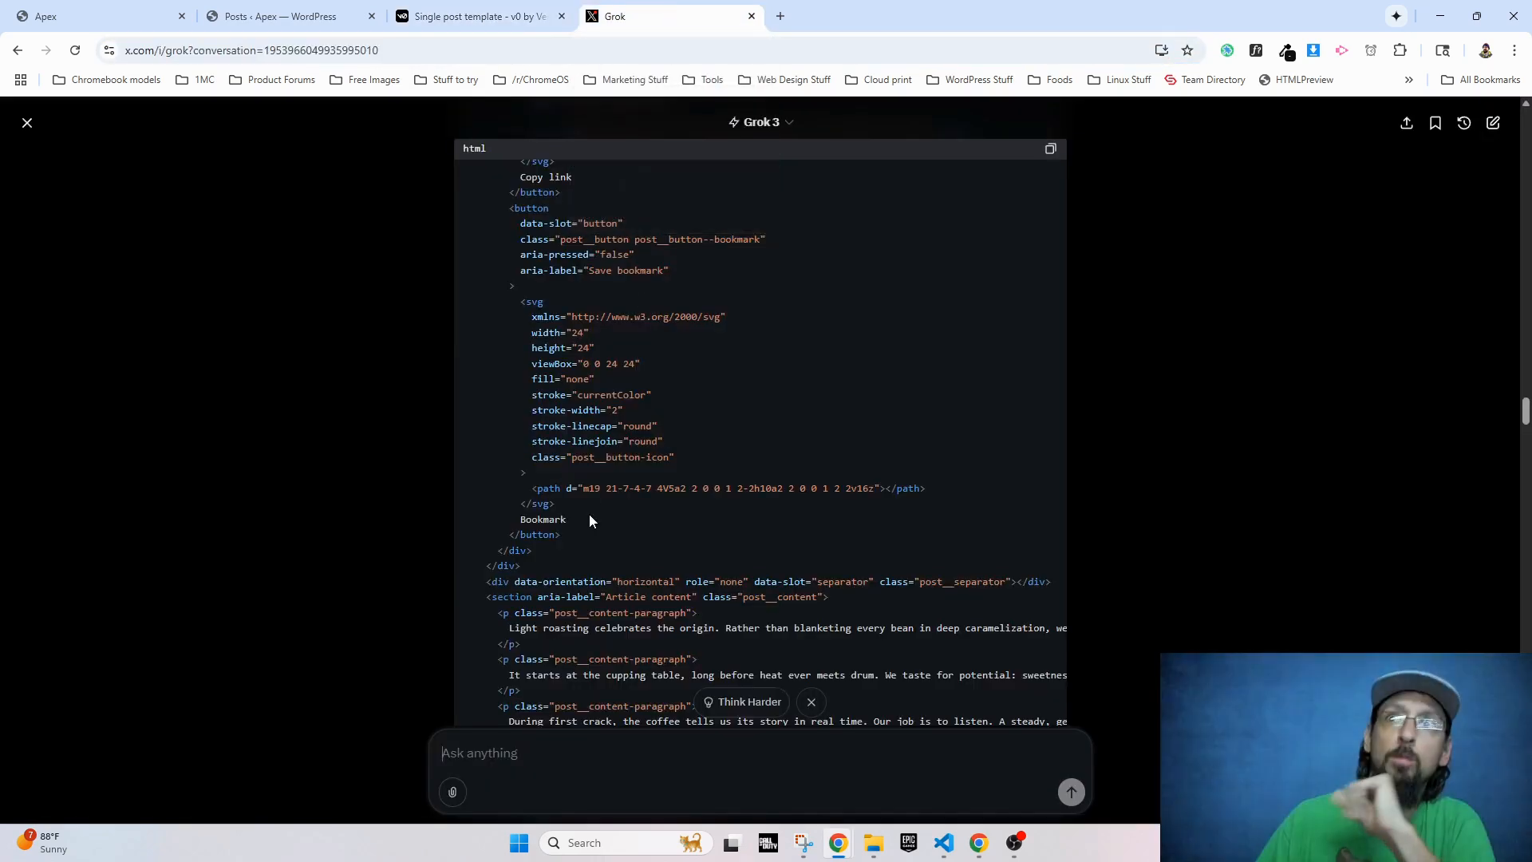
pyautogui.scroll(-20, 588, 511)
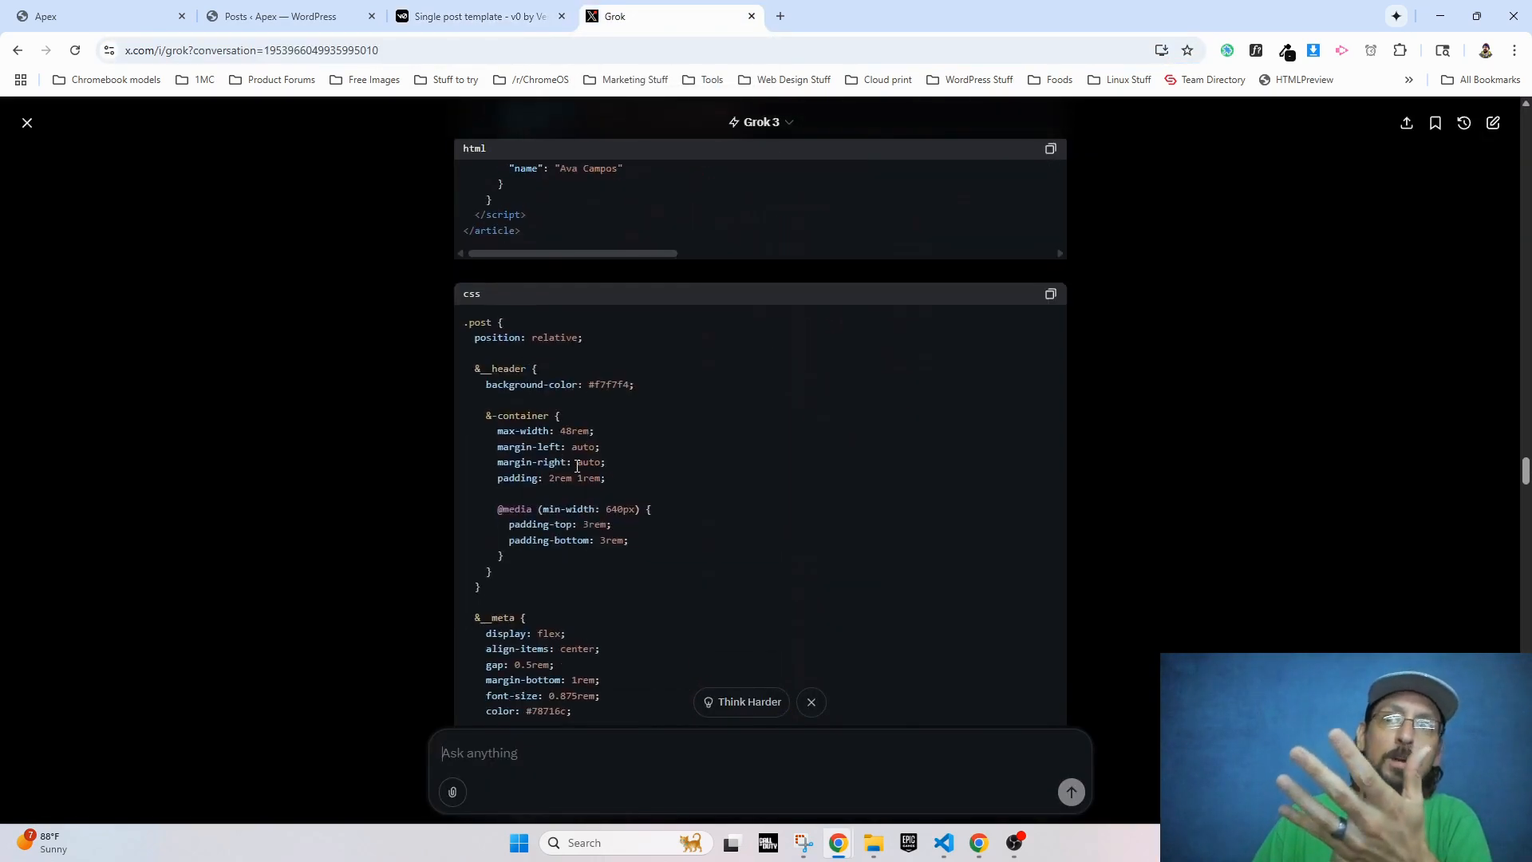
pyautogui.scroll(6, 577, 466)
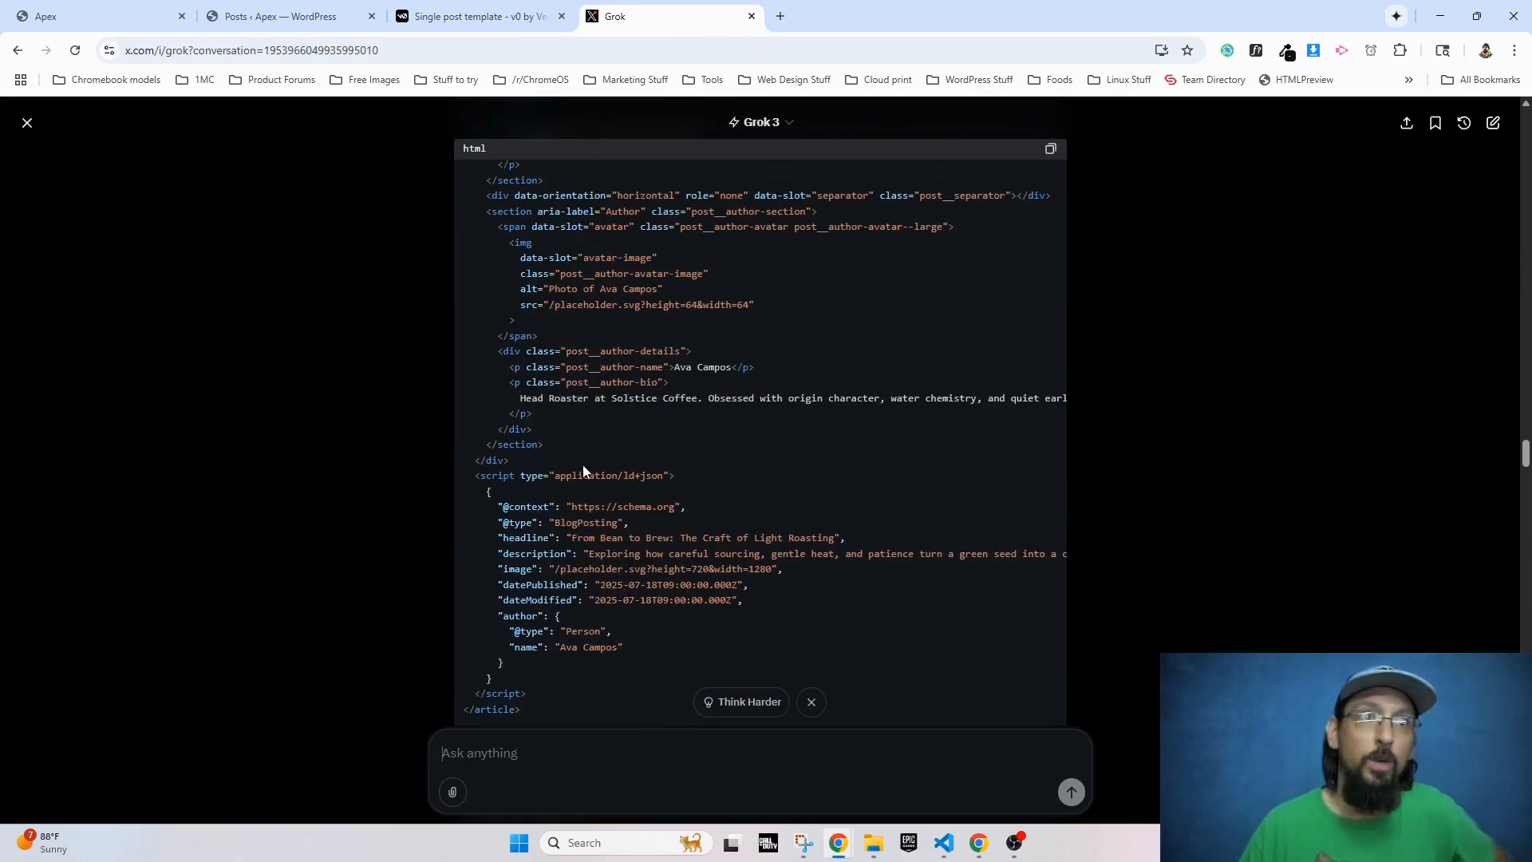
pyautogui.scroll(15, 585, 470)
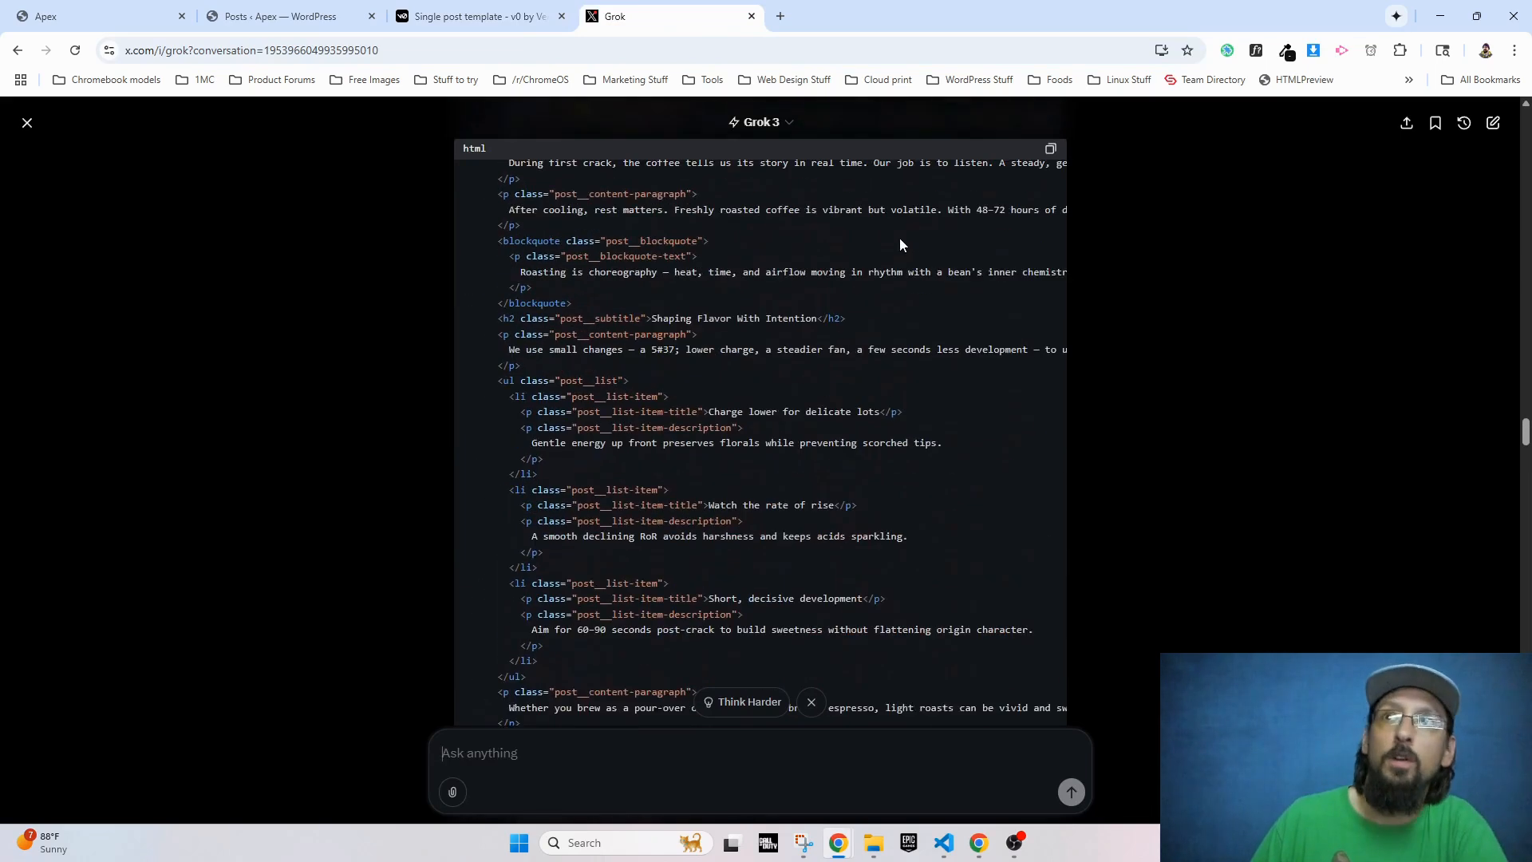
pyautogui.scroll(15, 875, 363)
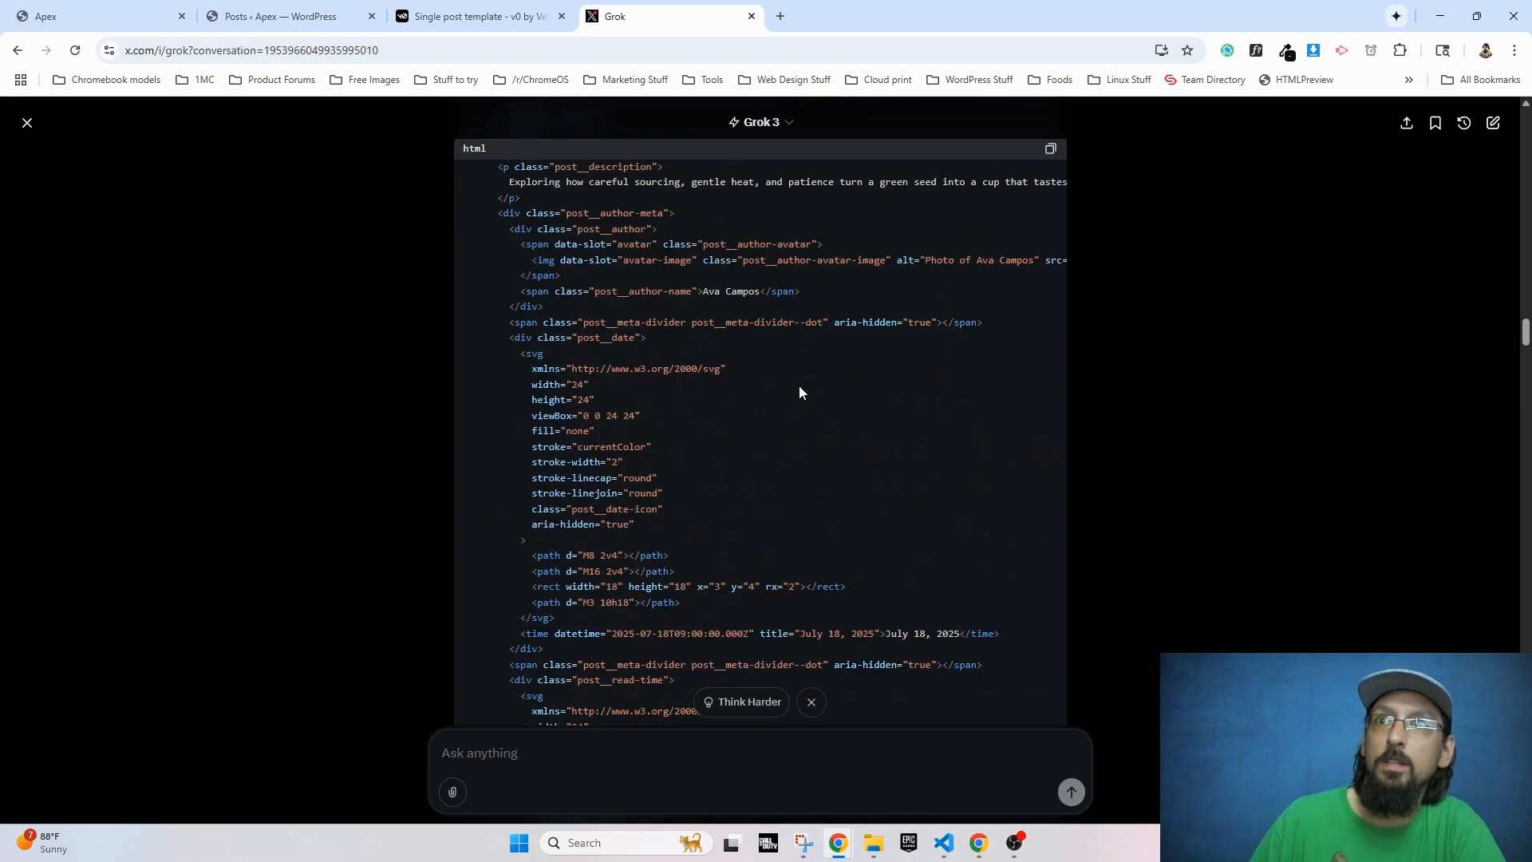
pyautogui.scroll(5, 798, 392)
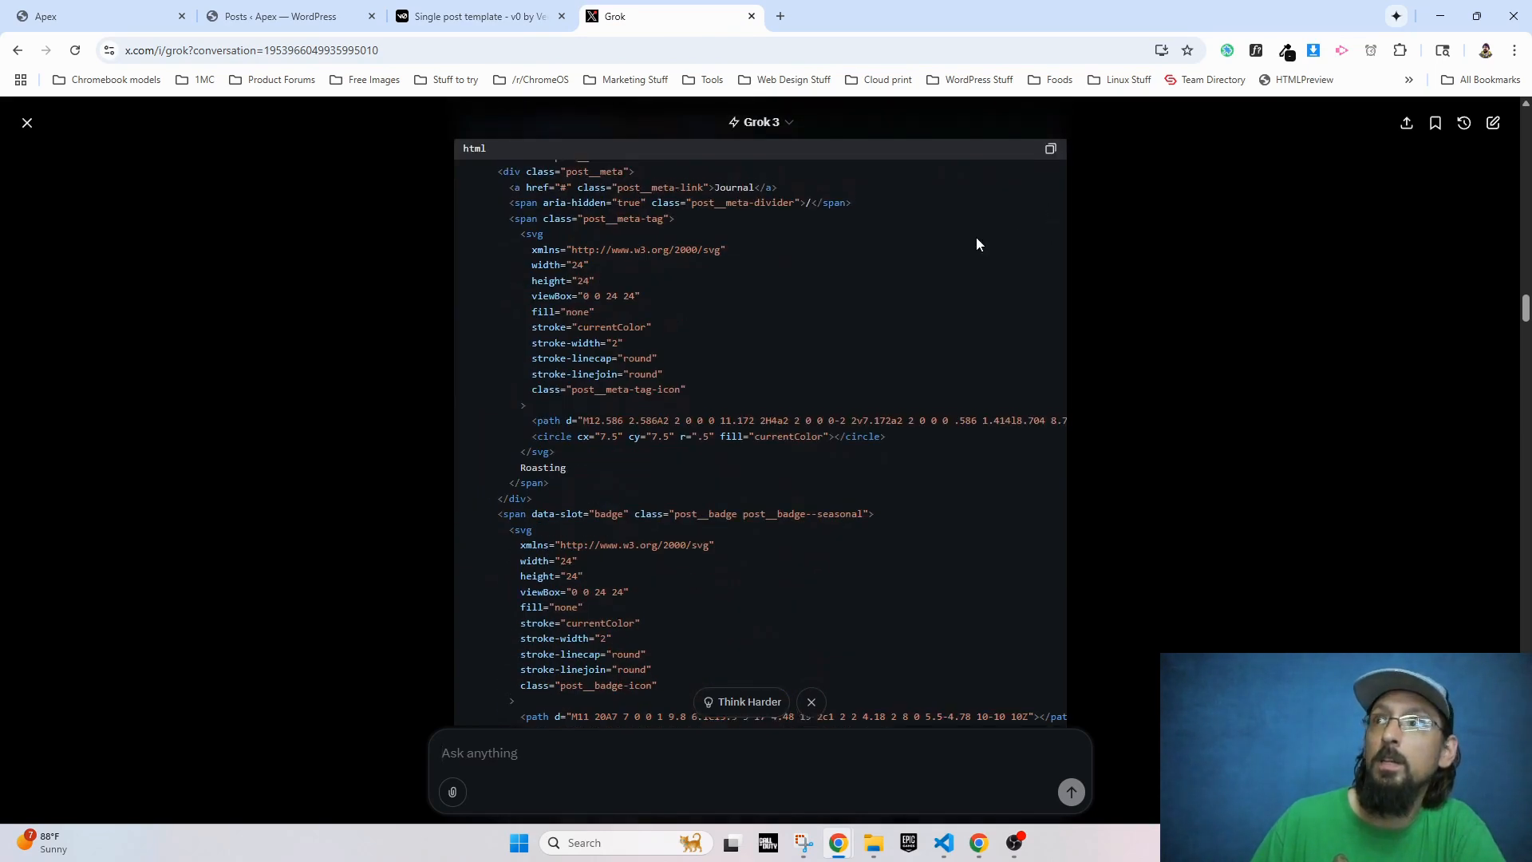
pyautogui.click(1051, 252)
# Step: Switch to the WordPress posts list, launch Etch and open its template manager
pyautogui.click(275, 15)
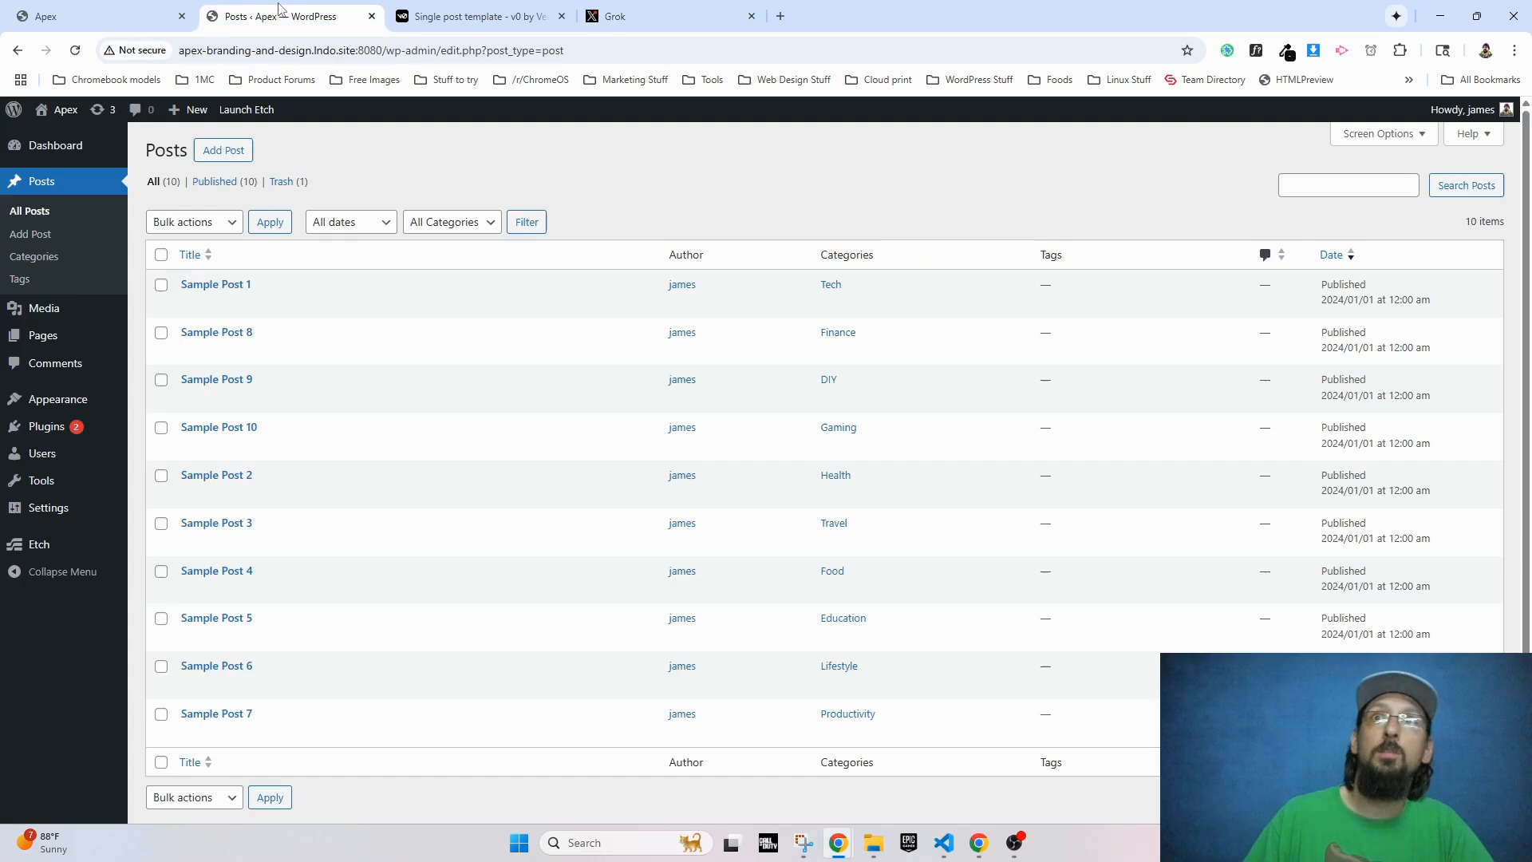
pyautogui.click(236, 110)
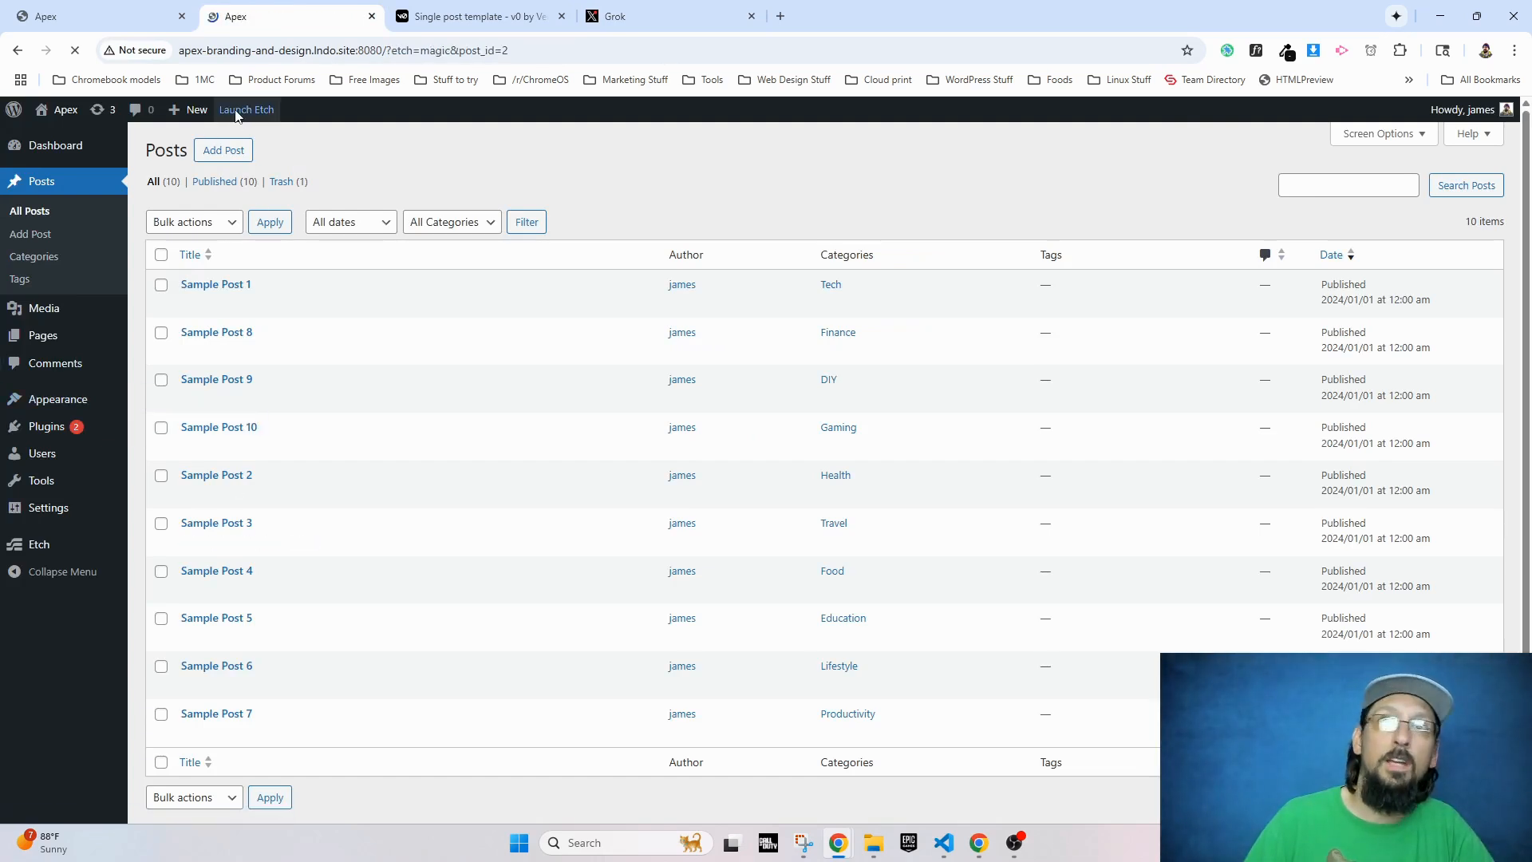
pyautogui.click(18, 212)
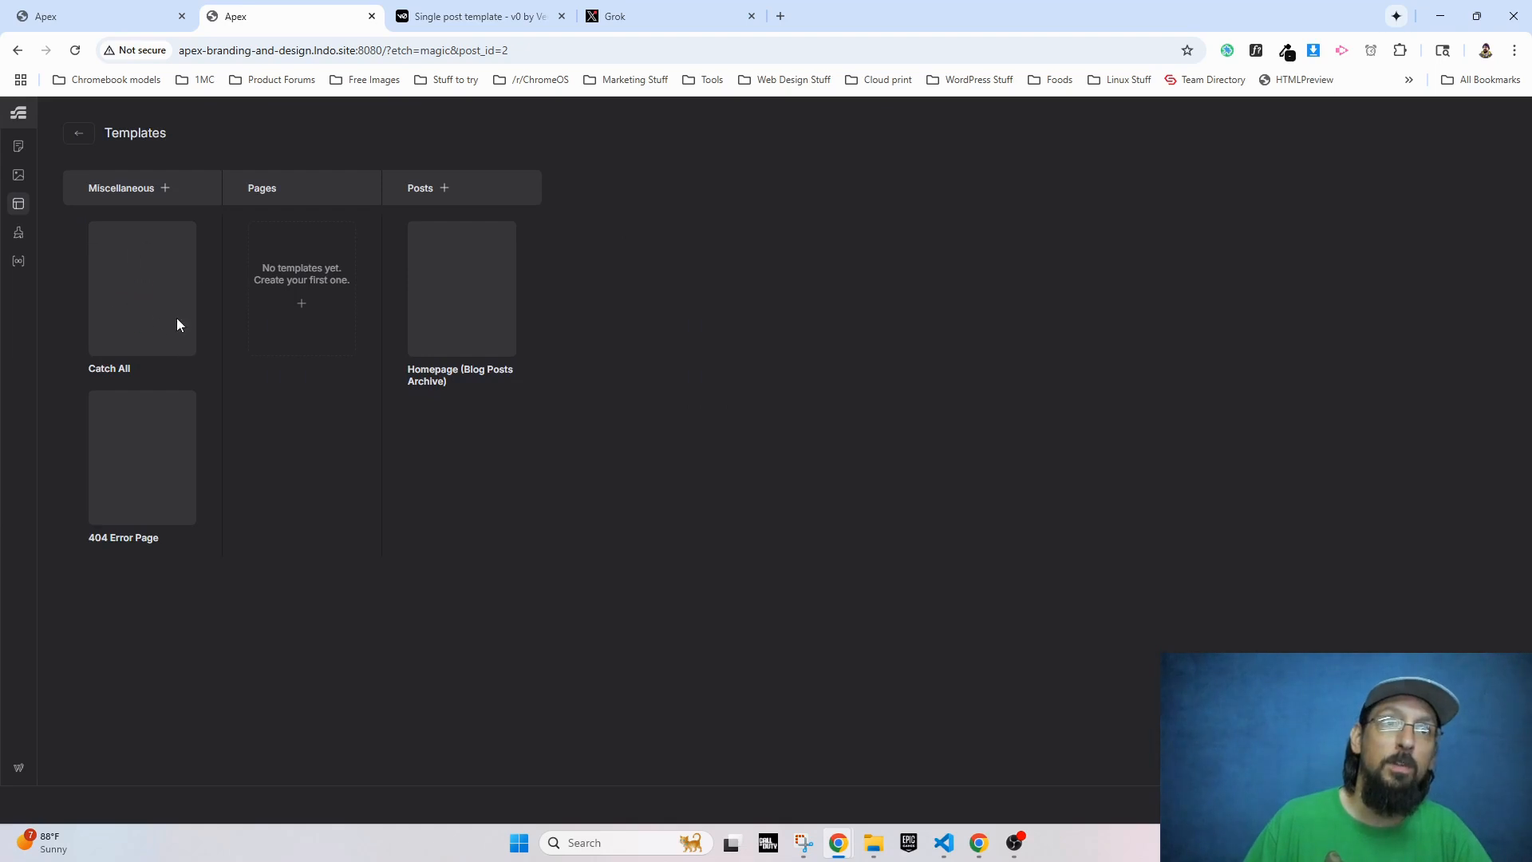
# Step: Create a Single Post template for Posts and open it for editing
pyautogui.click(444, 190)
pyautogui.click(459, 228)
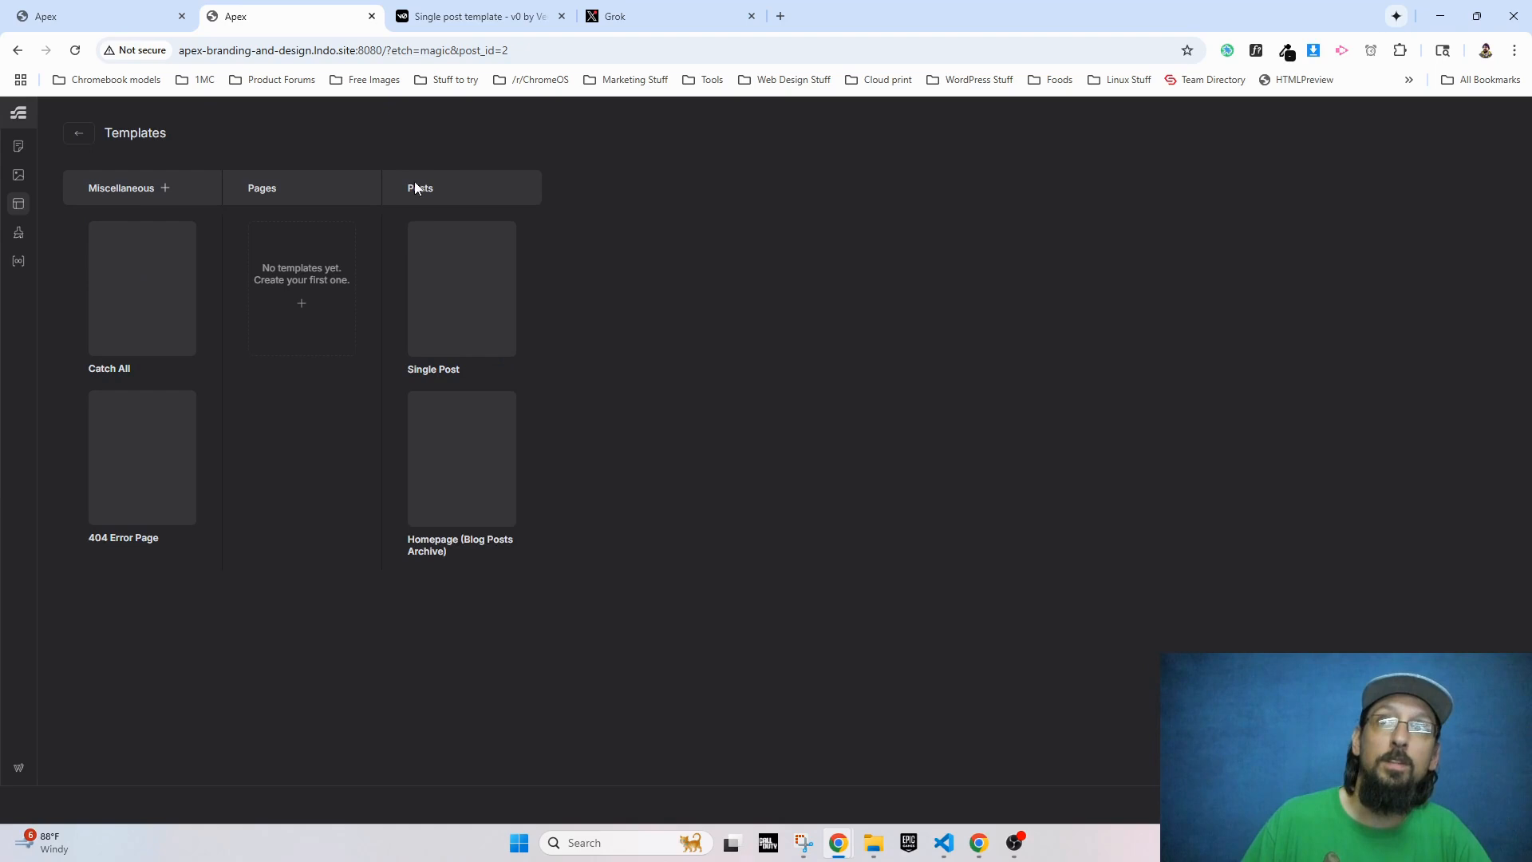
pyautogui.click(456, 277)
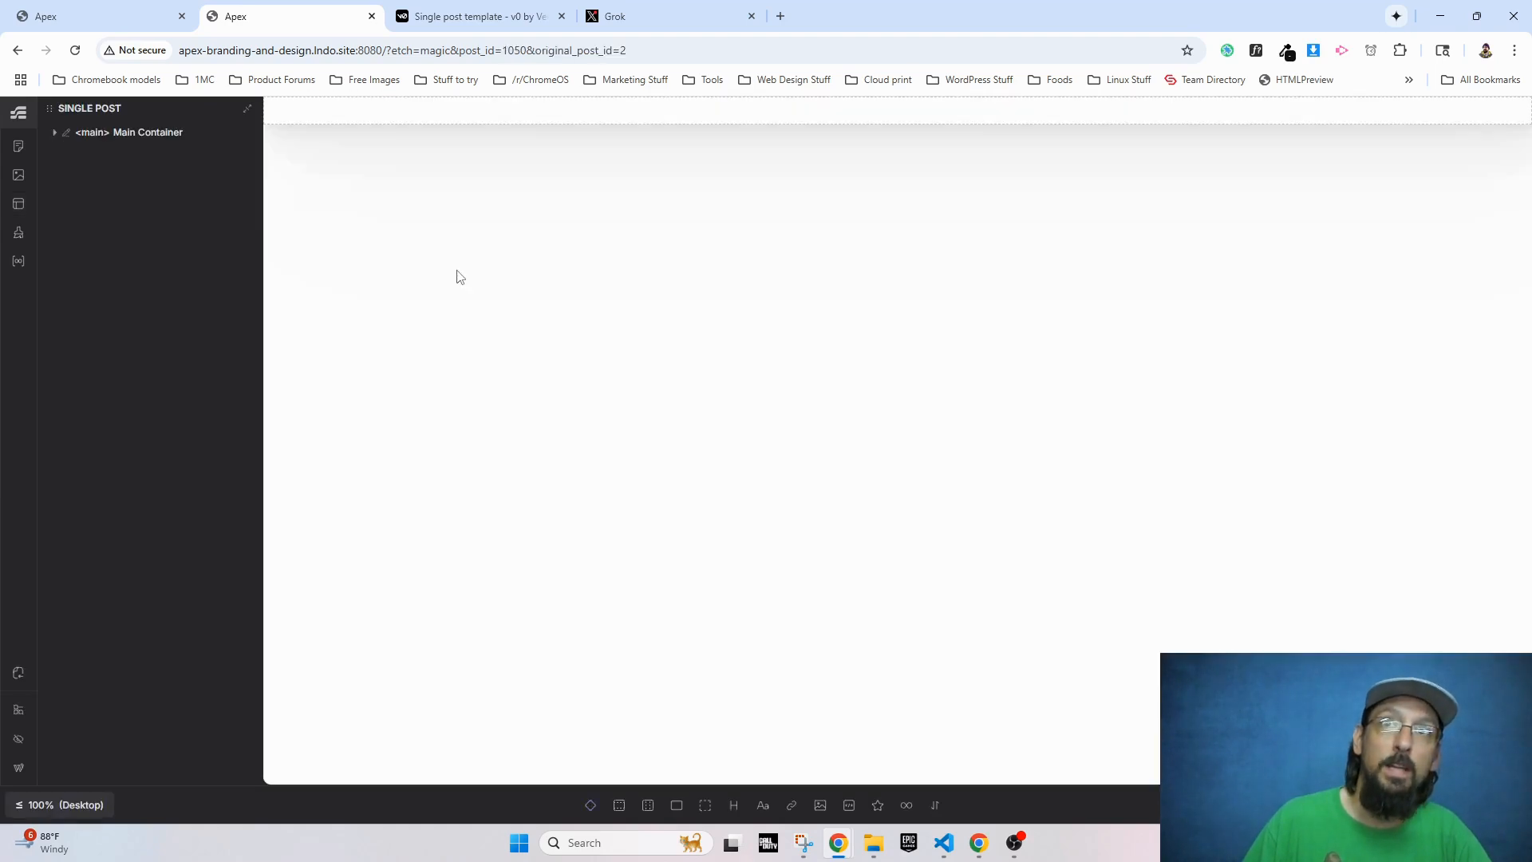
# Step: Paste the copied HTML article into the main container in place of its content slot
pyautogui.click(53, 133)
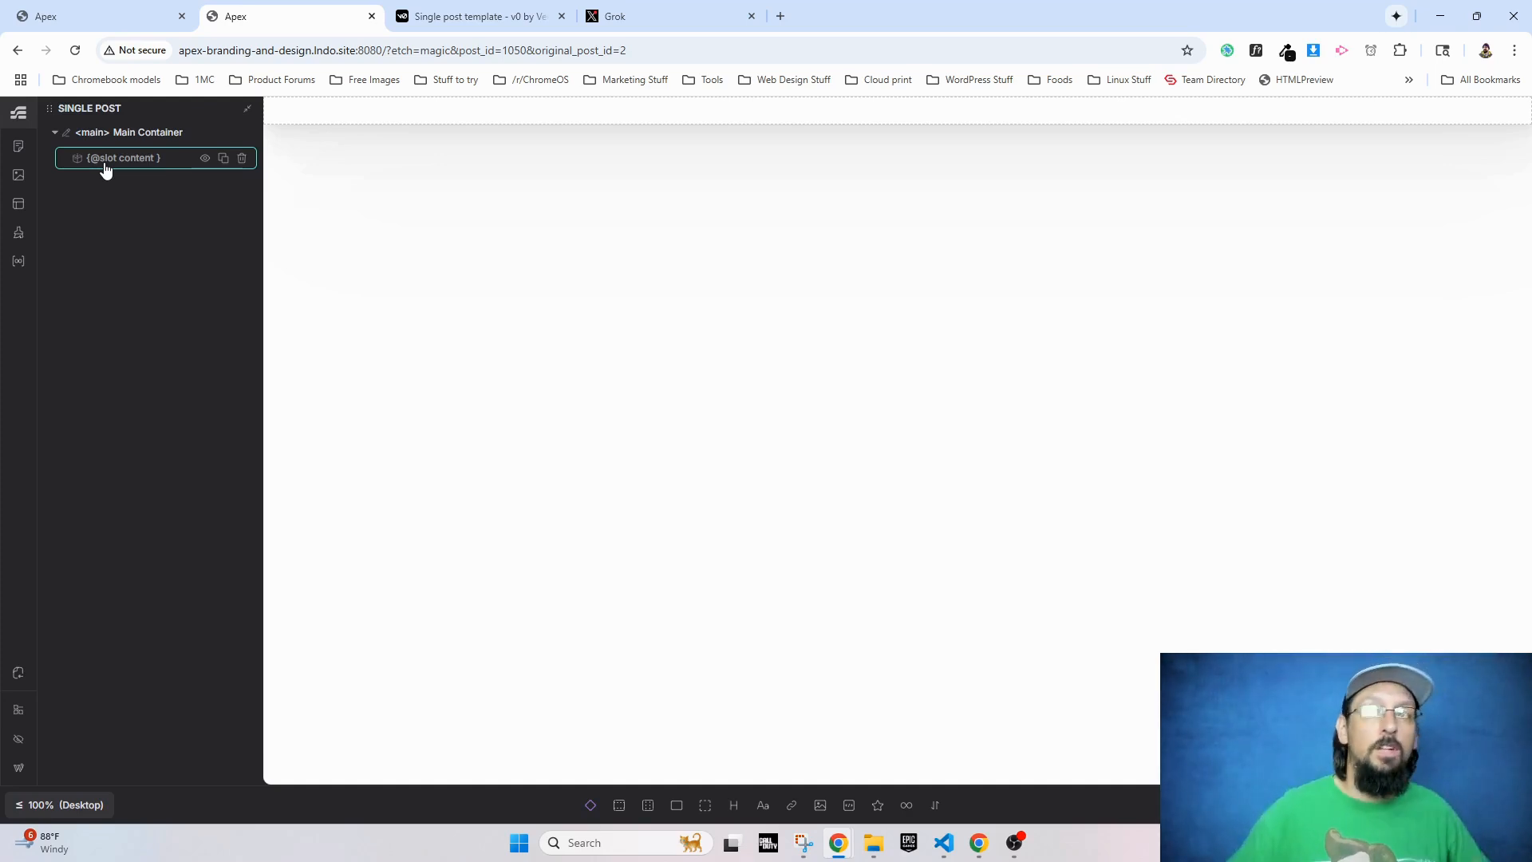
pyautogui.click(130, 135)
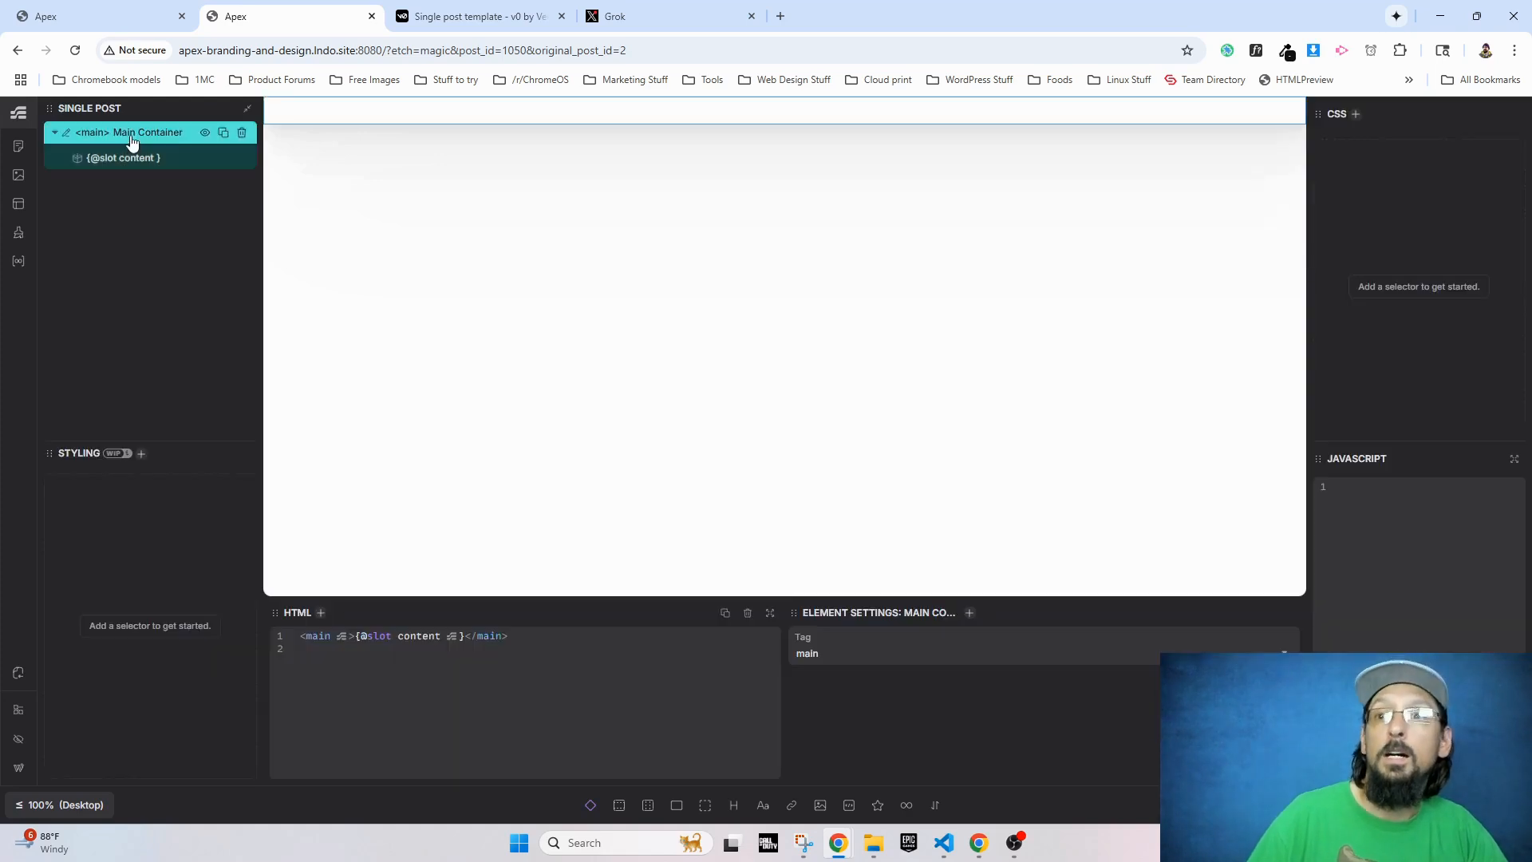
pyautogui.press('Return')
pyautogui.press('Return')
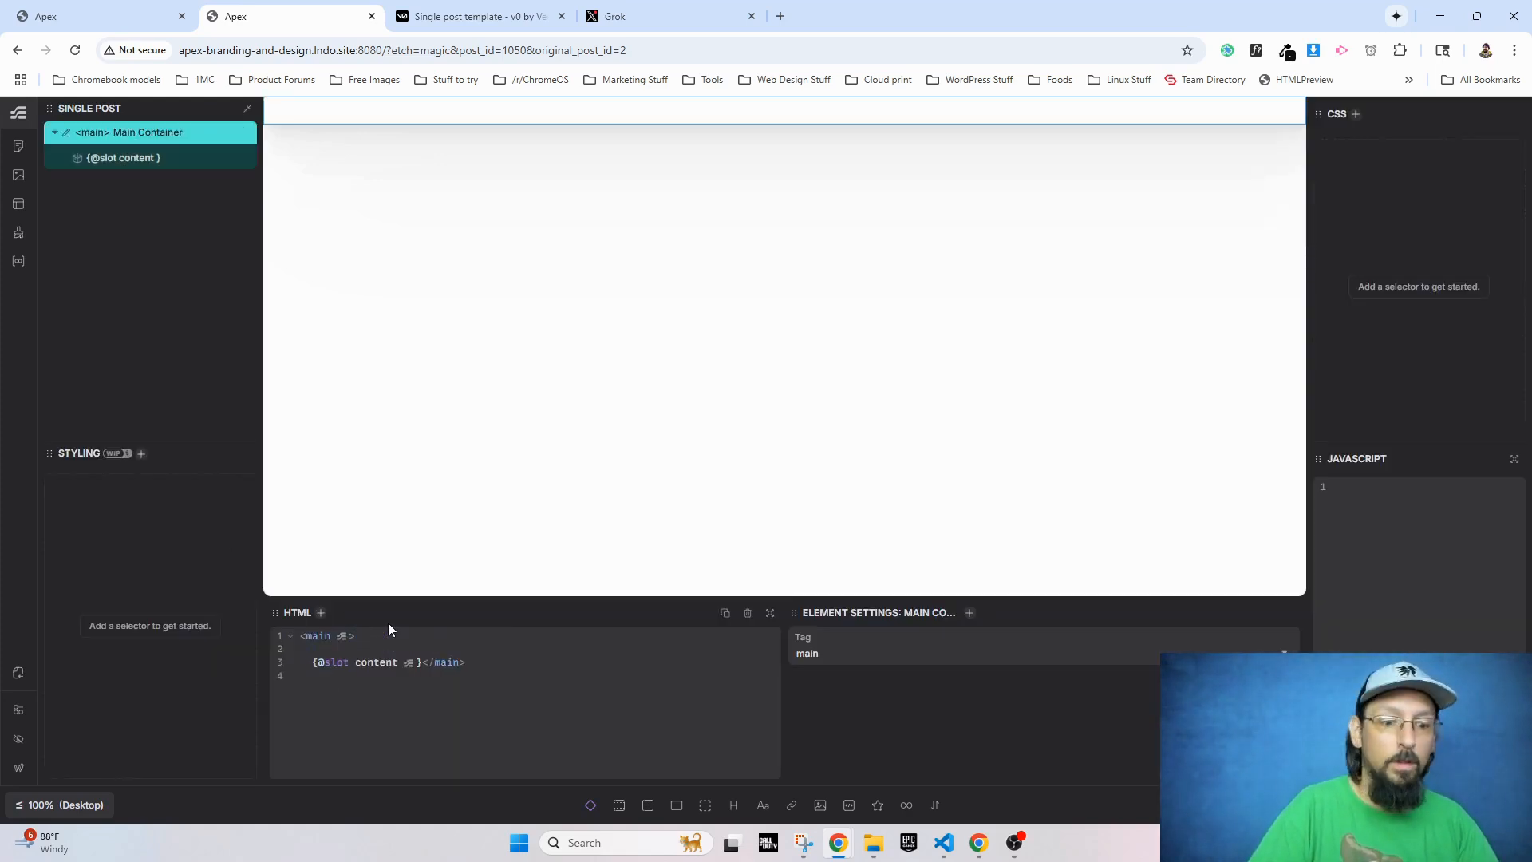
pyautogui.hotkey('ctrl', 'v')
pyautogui.scroll(7, 476, 688)
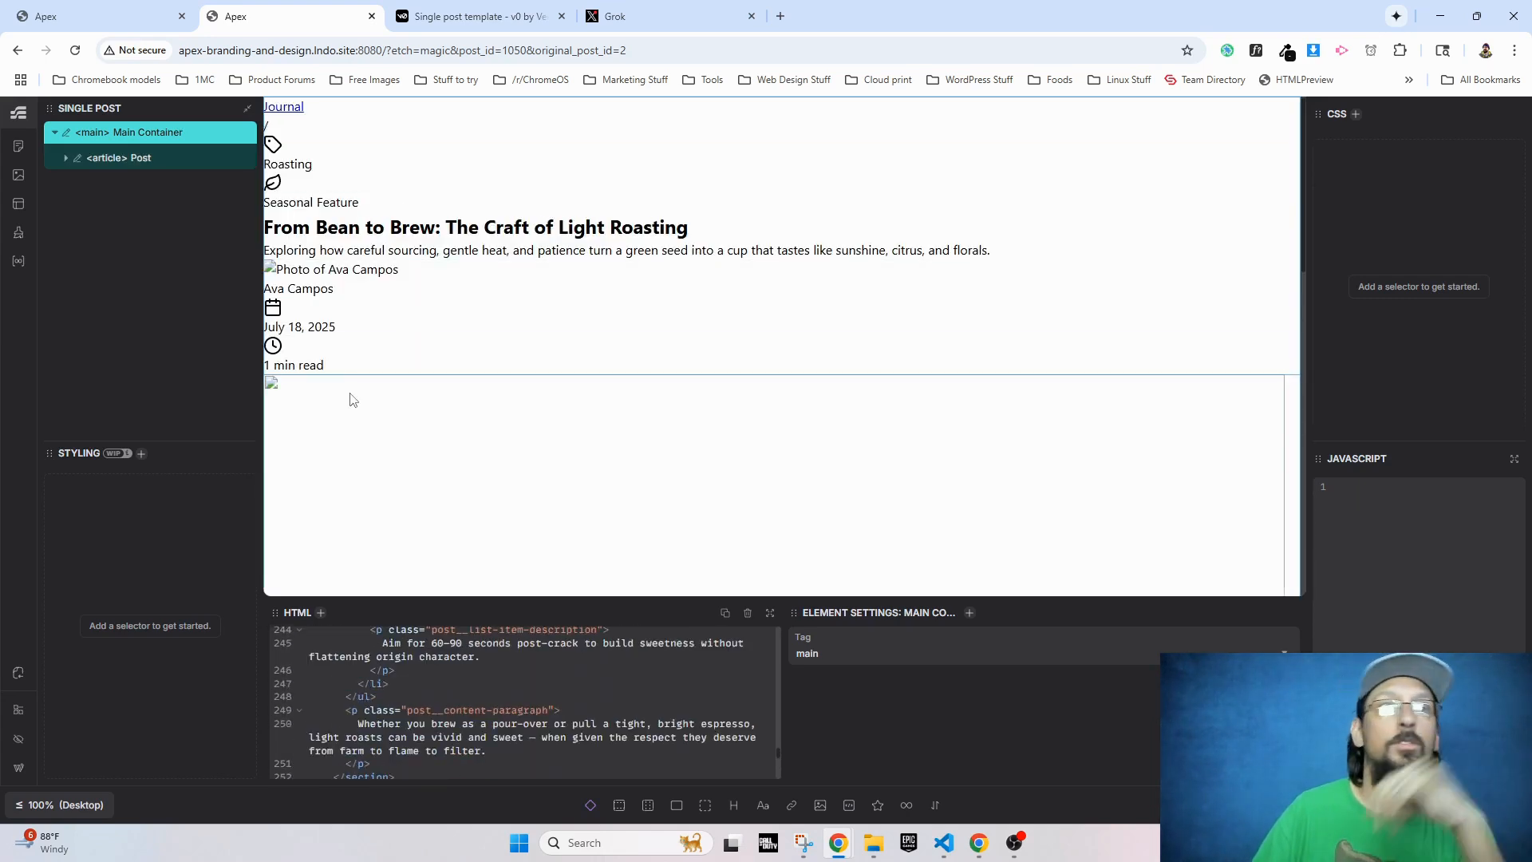
# Step: Return to Grok and copy the entire CSS block for the .post class
pyautogui.click(648, 21)
pyautogui.scroll(-10, 1486, 376)
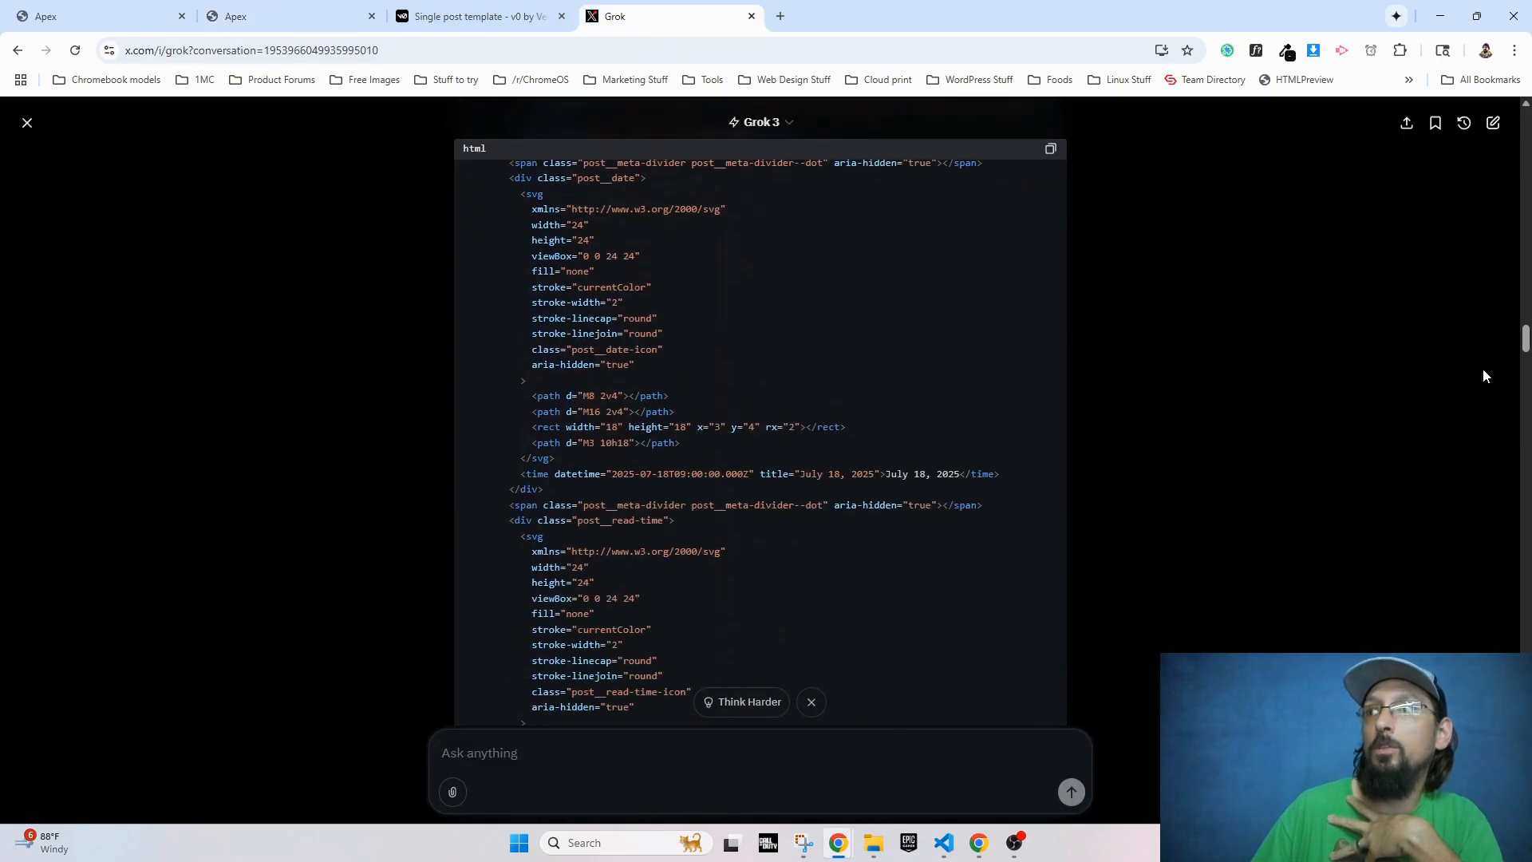
pyautogui.scroll(-15, 1486, 376)
pyautogui.scroll(6, 745, 434)
pyautogui.scroll(-3, 746, 434)
pyautogui.moveTo(470, 291); pyautogui.dragTo(500, 515)
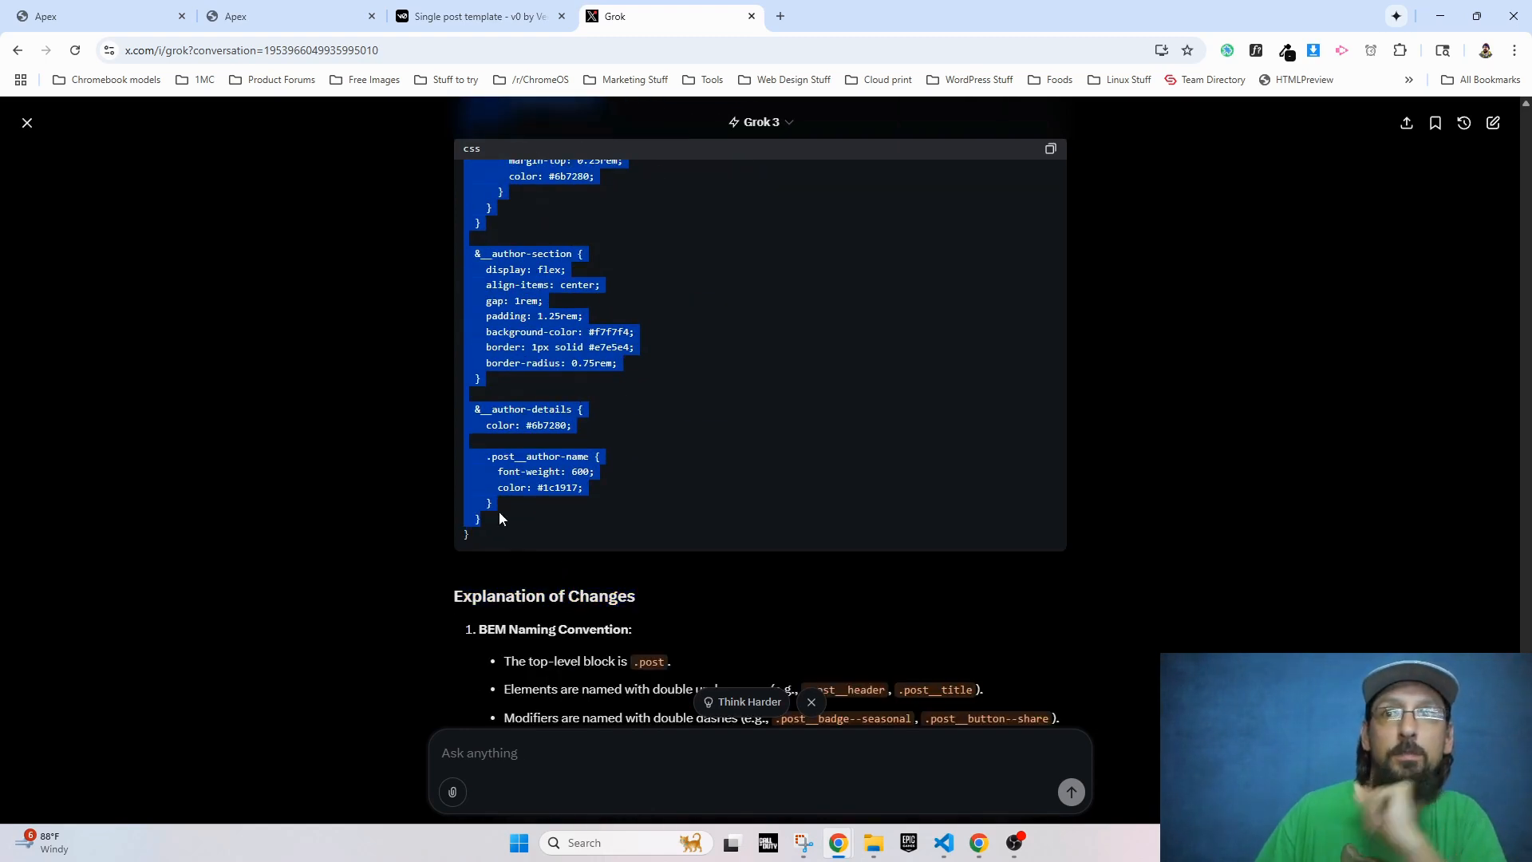
# Step: Replace all CSS of the article's .post selector in Etch with the copied styles
pyautogui.click(270, 19)
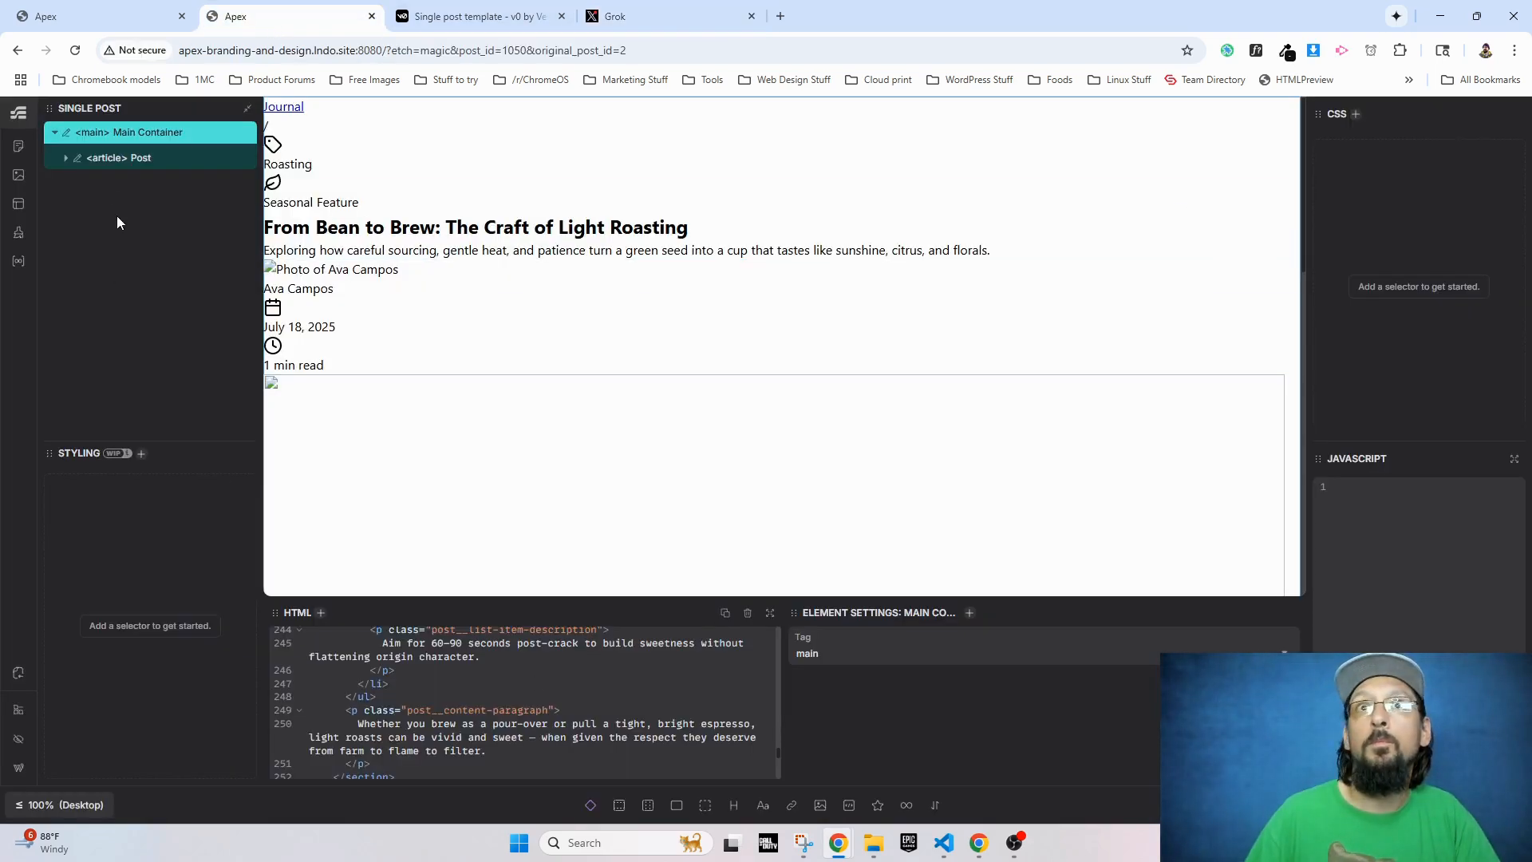
pyautogui.click(112, 160)
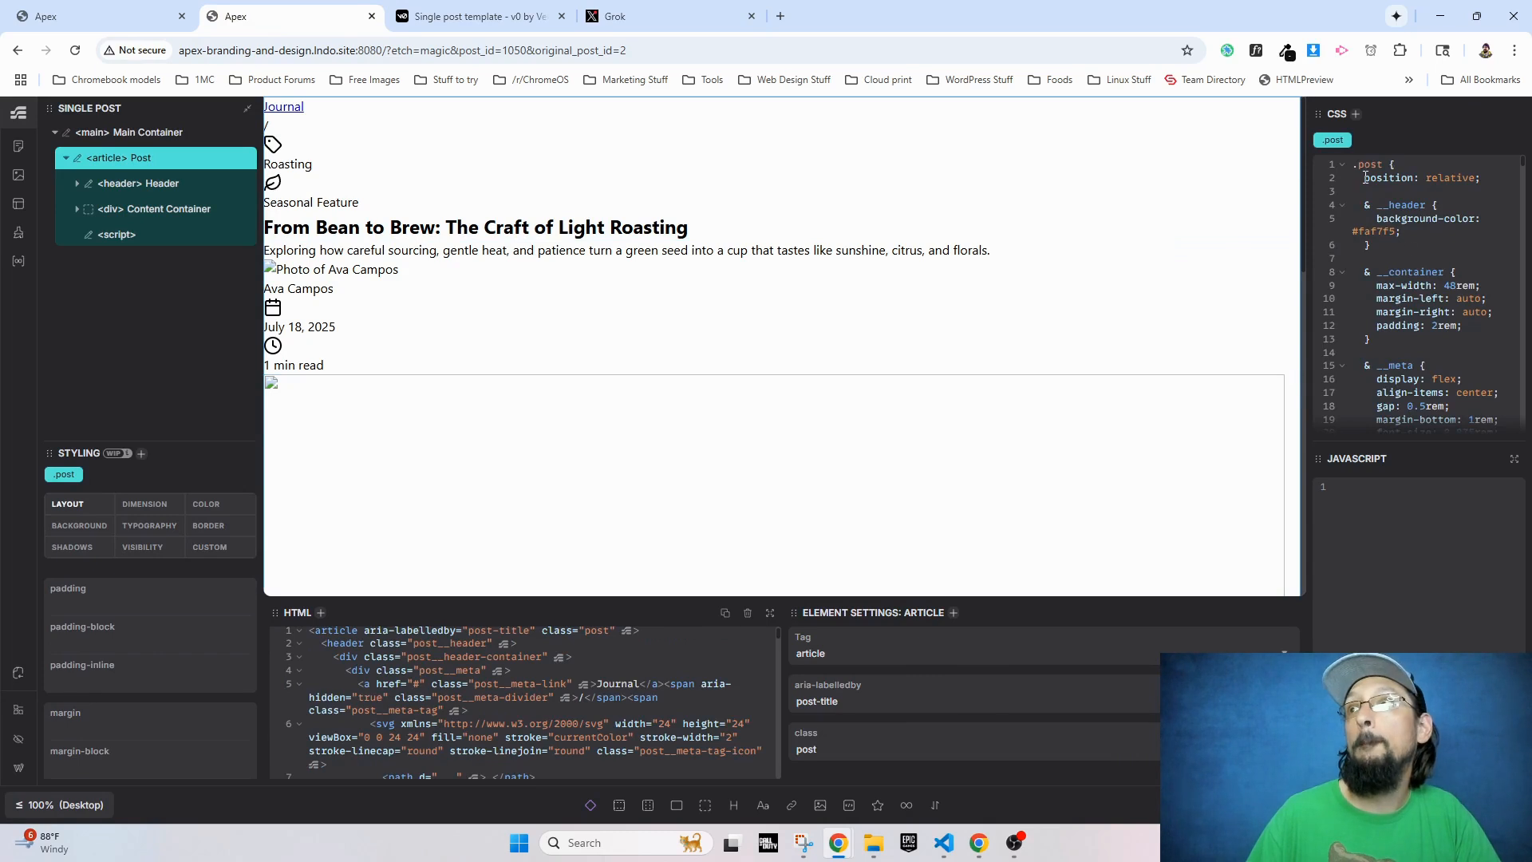
pyautogui.scroll(-20, 1366, 177)
pyautogui.moveTo(1462, 596); pyautogui.dragTo(1463, 597)
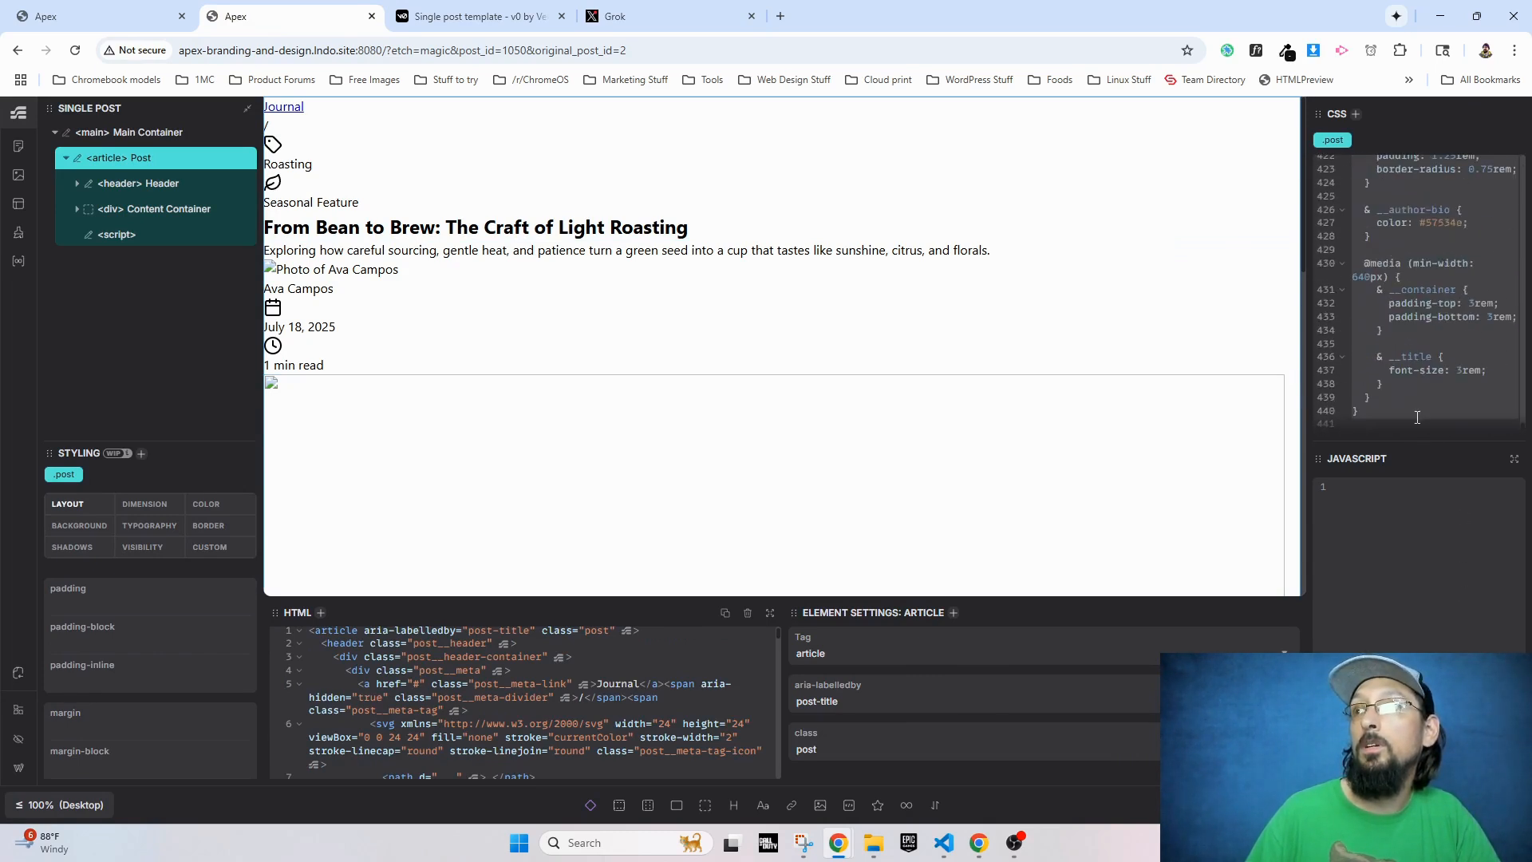
pyautogui.moveTo(1417, 417); pyautogui.dragTo(1391, 394)
pyautogui.hotkey('ctrl', 'v')
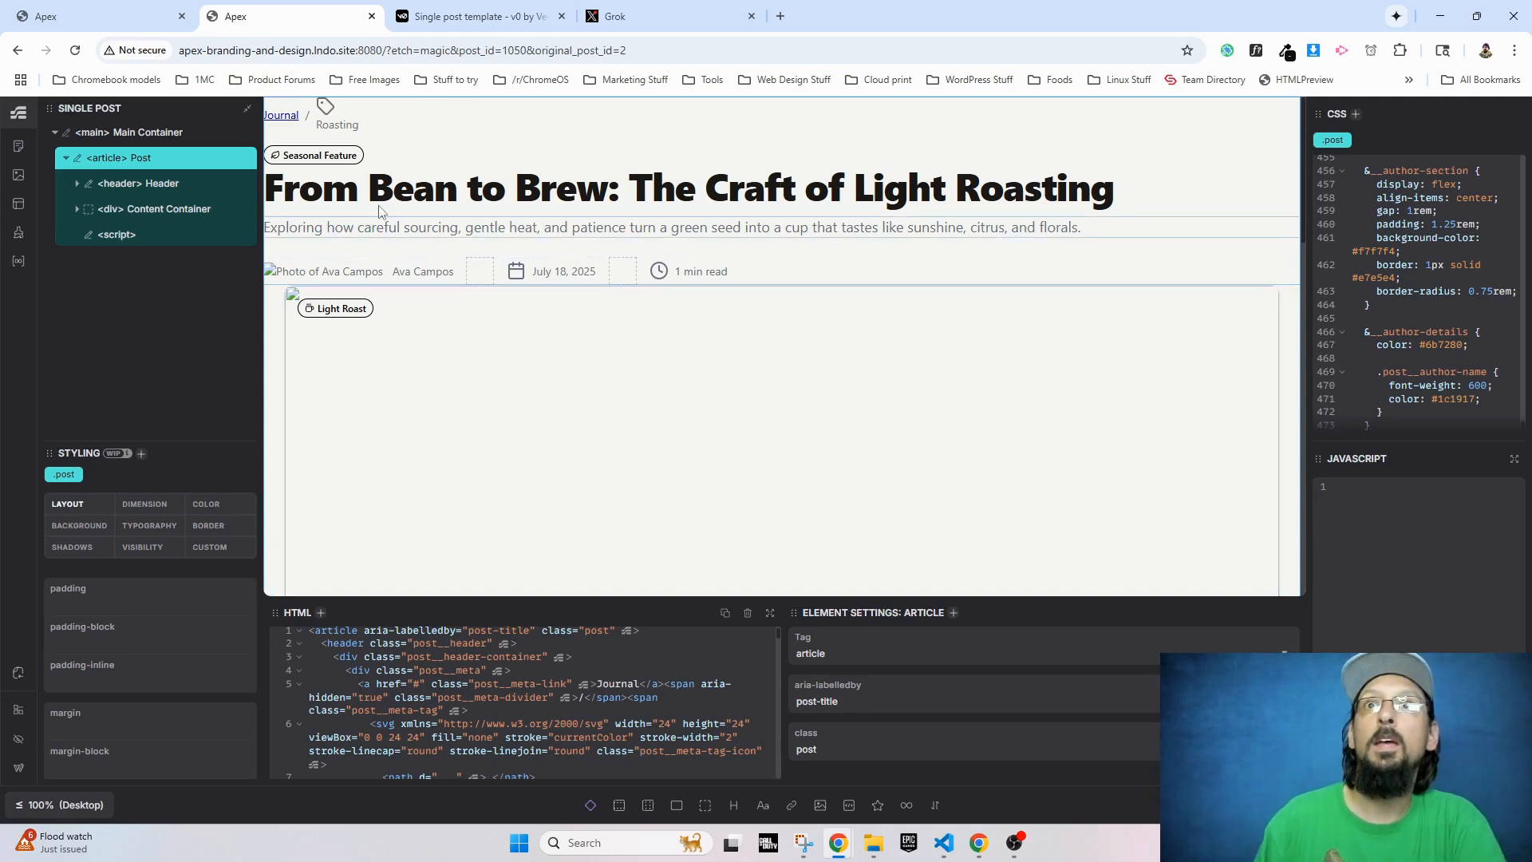
# Step: Set the header's H1 title content to the dynamic value {this.title}
pyautogui.click(429, 206)
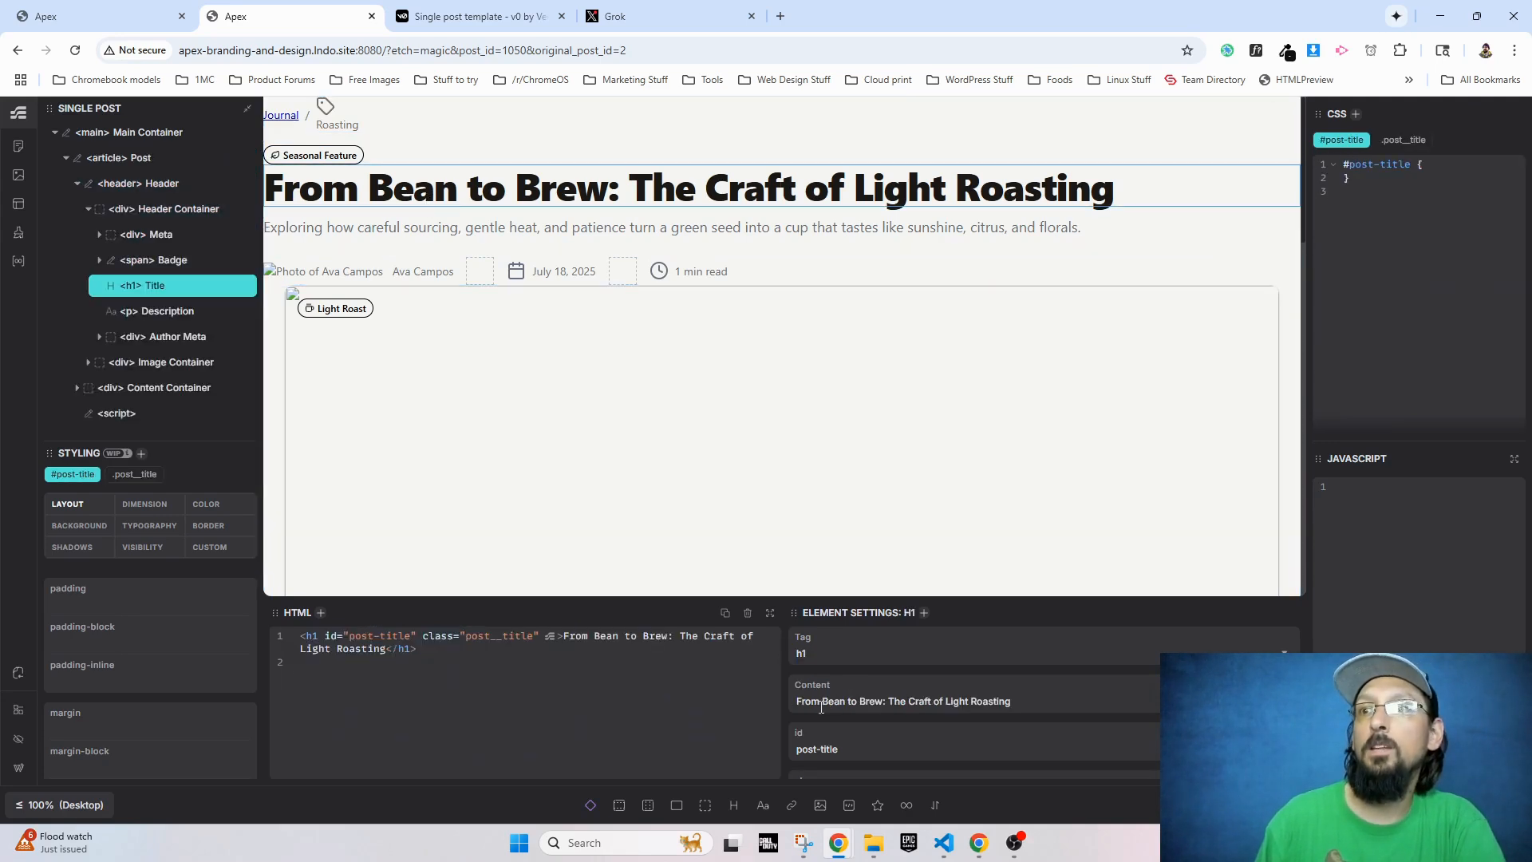
pyautogui.moveTo(802, 703); pyautogui.dragTo(1034, 702)
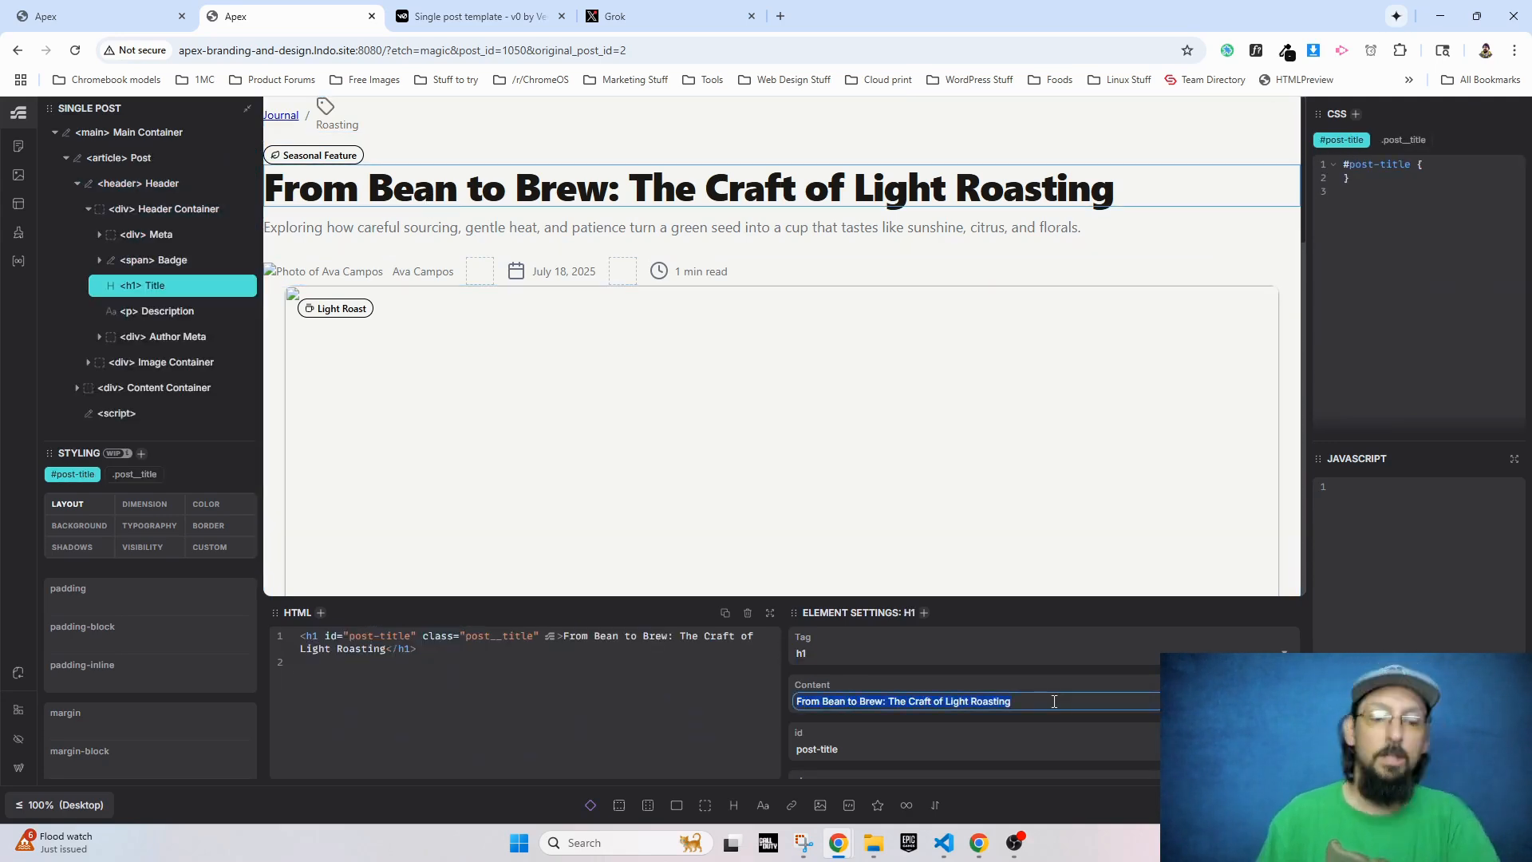
pyautogui.write('{this')
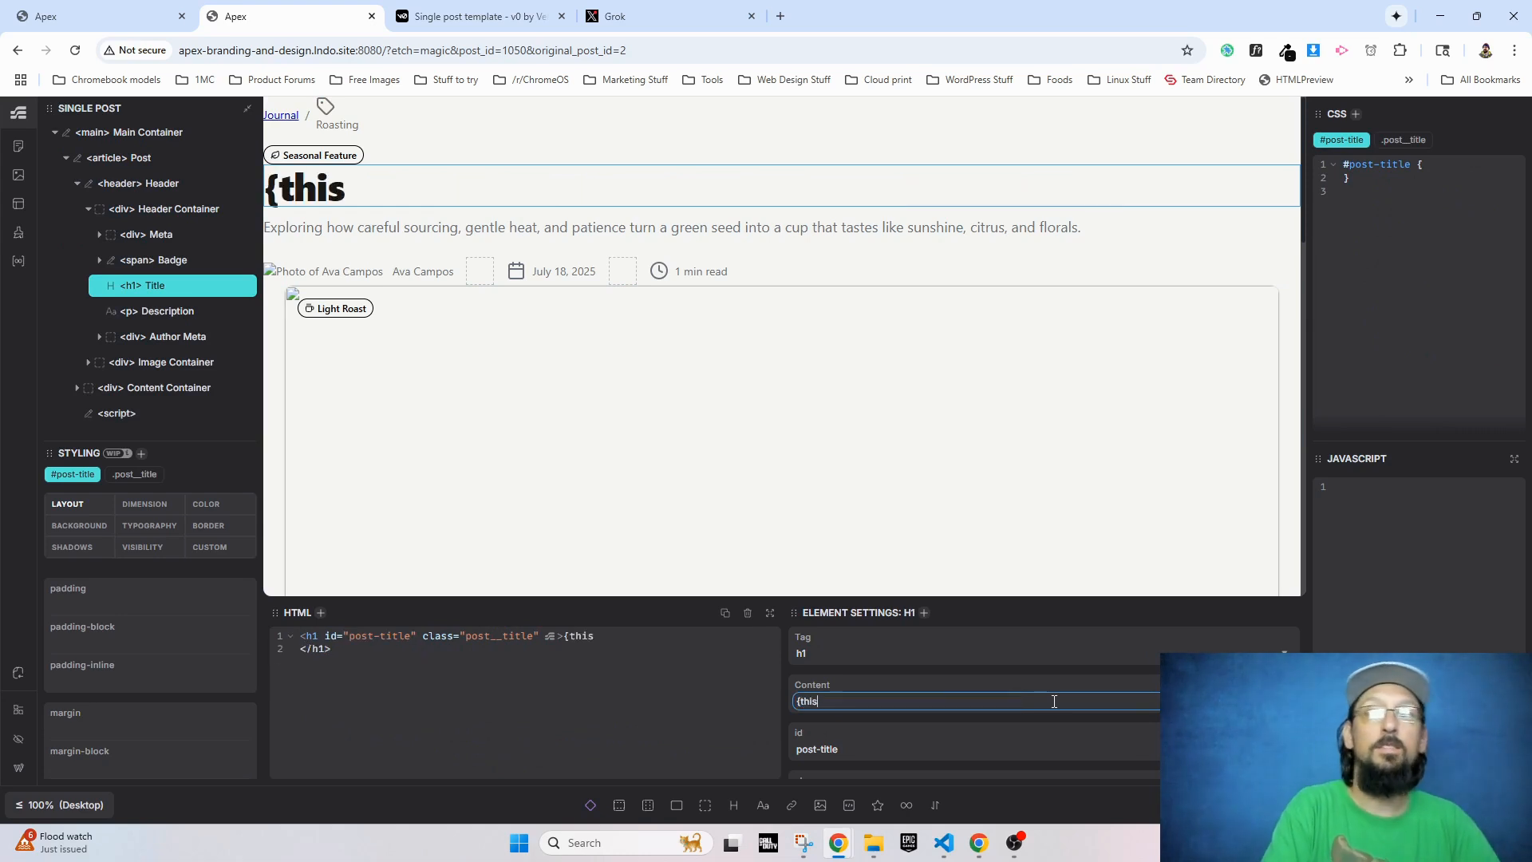
pyautogui.write('.title}')
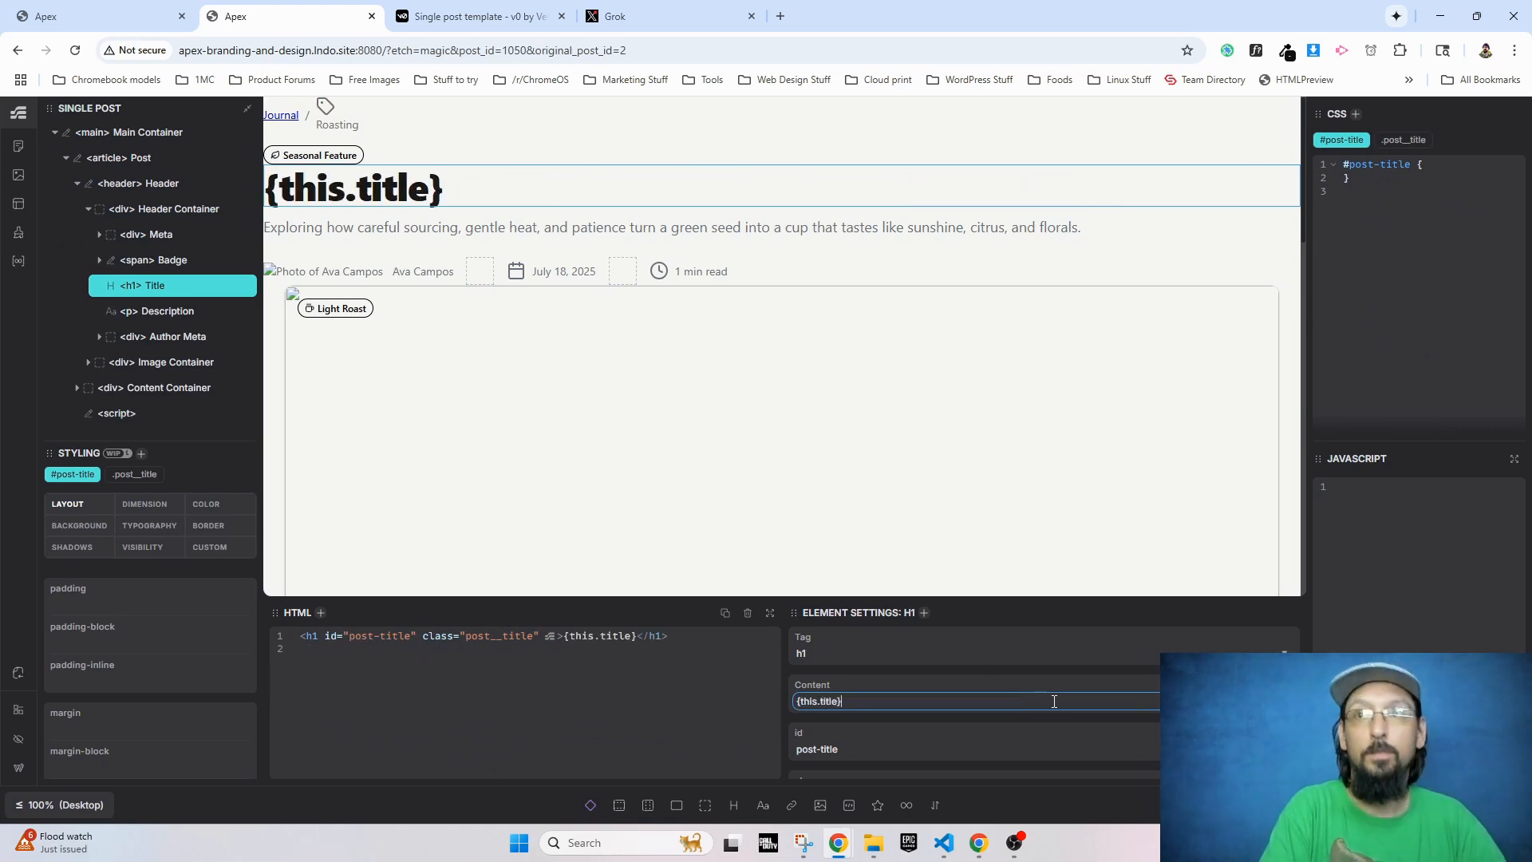
pyautogui.click(658, 471)
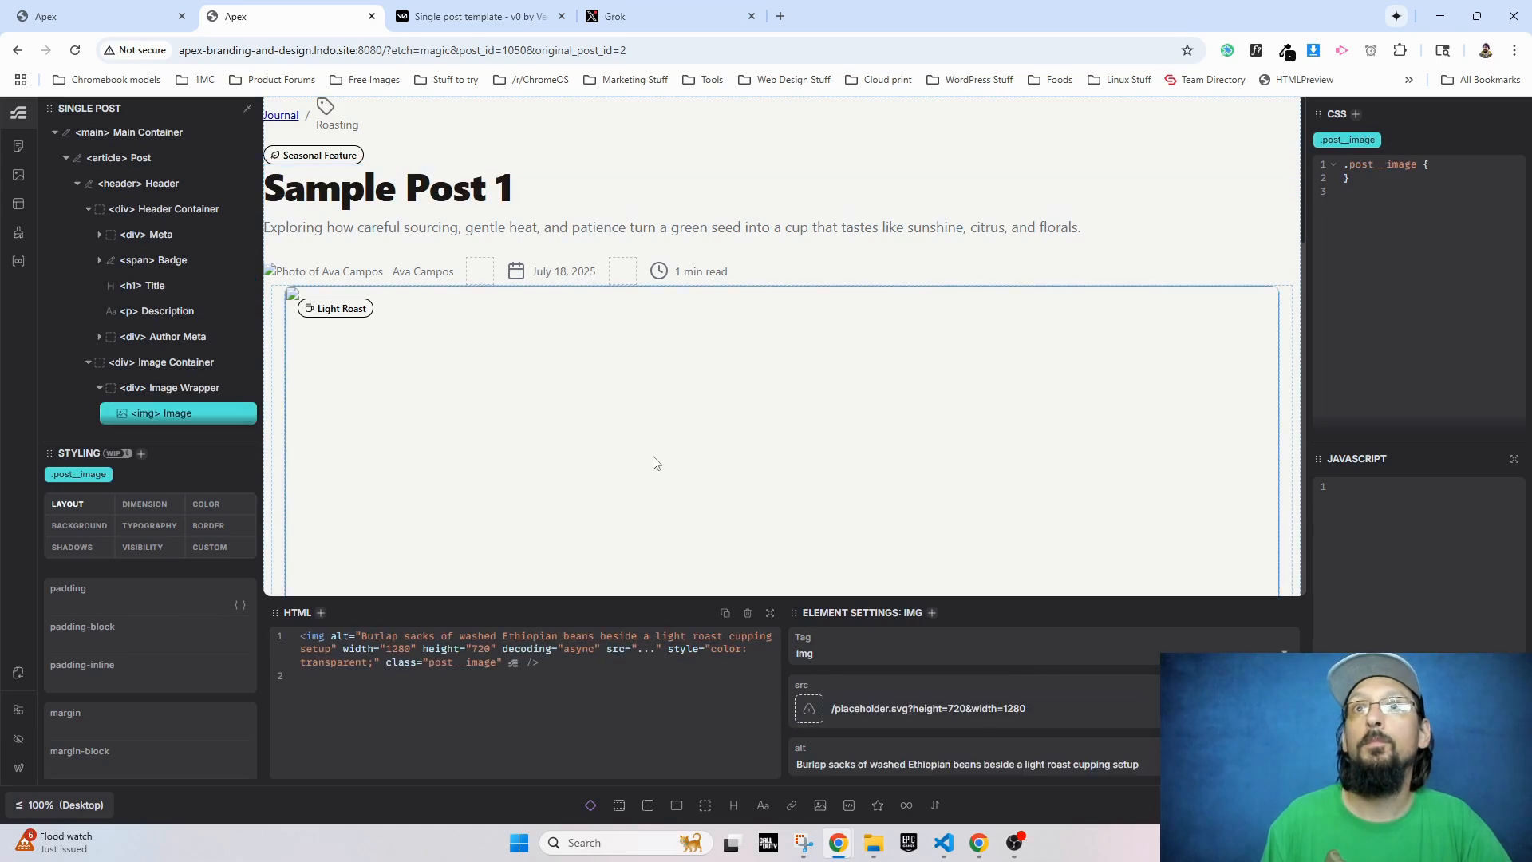
# Step: Set the description paragraph below the title to the dynamic value {this.excerpt}
pyautogui.click(379, 230)
pyautogui.tripleClick(897, 704)
pyautogui.write('{this.exerpt')
pyautogui.press('BackSpace')
pyautogui.press('BackSpace')
pyautogui.press('BackSpace')
pyautogui.write('cerpt}')
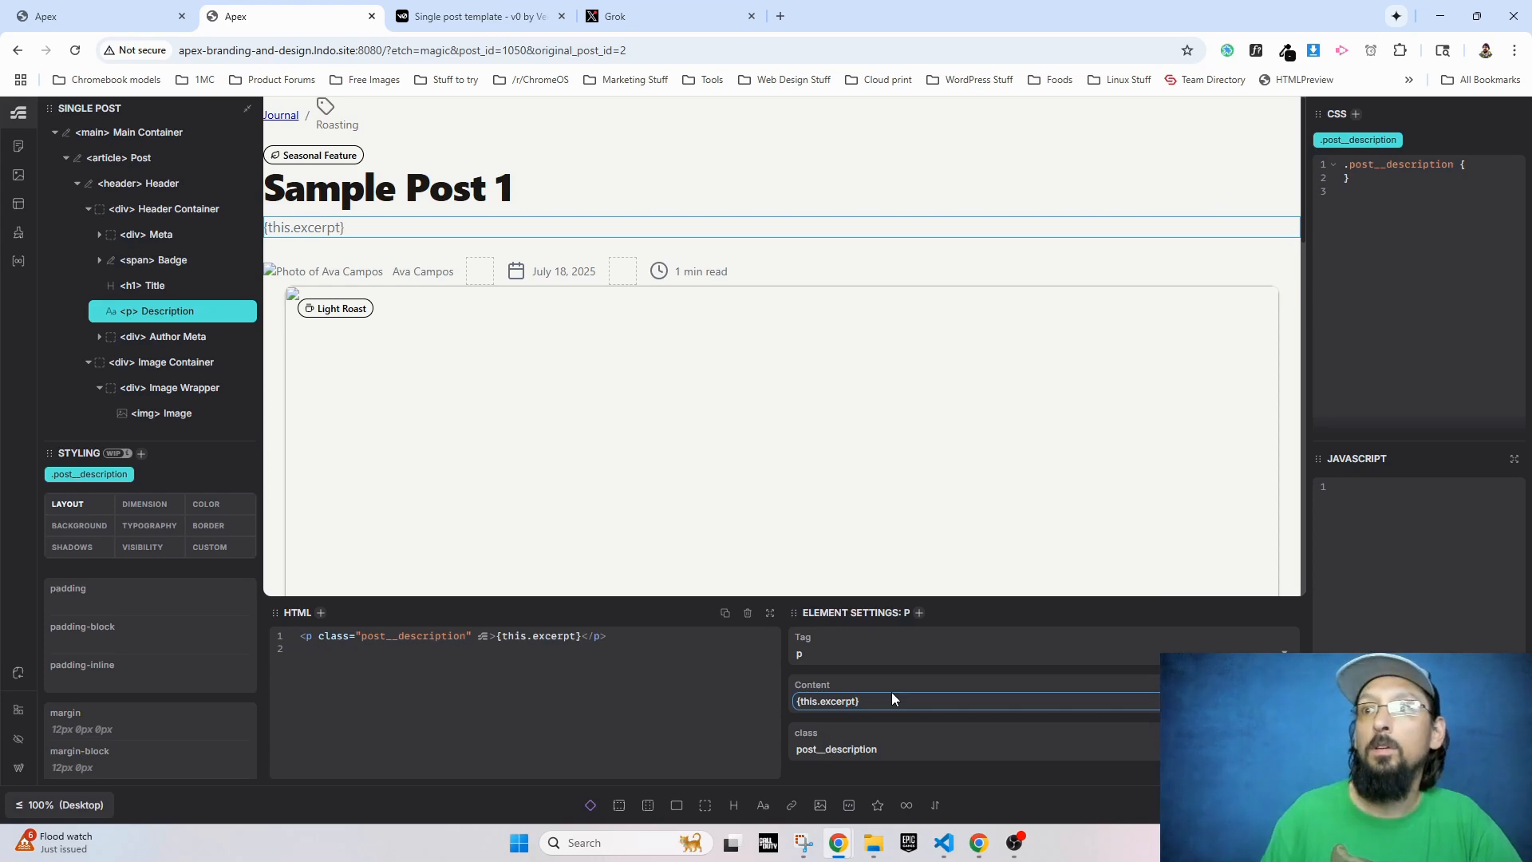
pyautogui.click(632, 446)
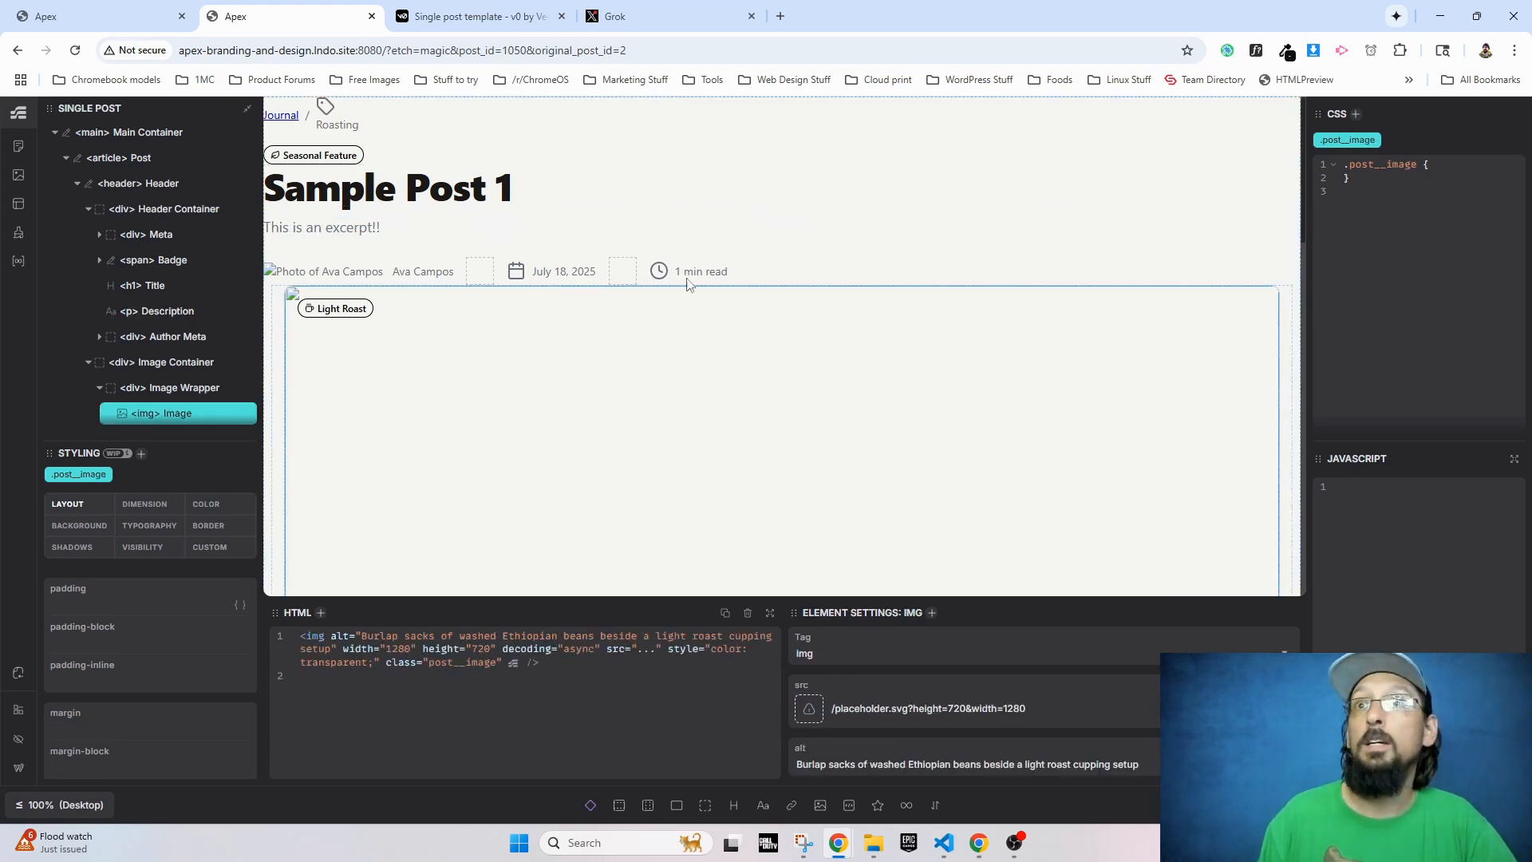
# Step: Set the content of the header's published date element to {this.date}
pyautogui.click(550, 274)
pyautogui.click(830, 702)
pyautogui.write('{')
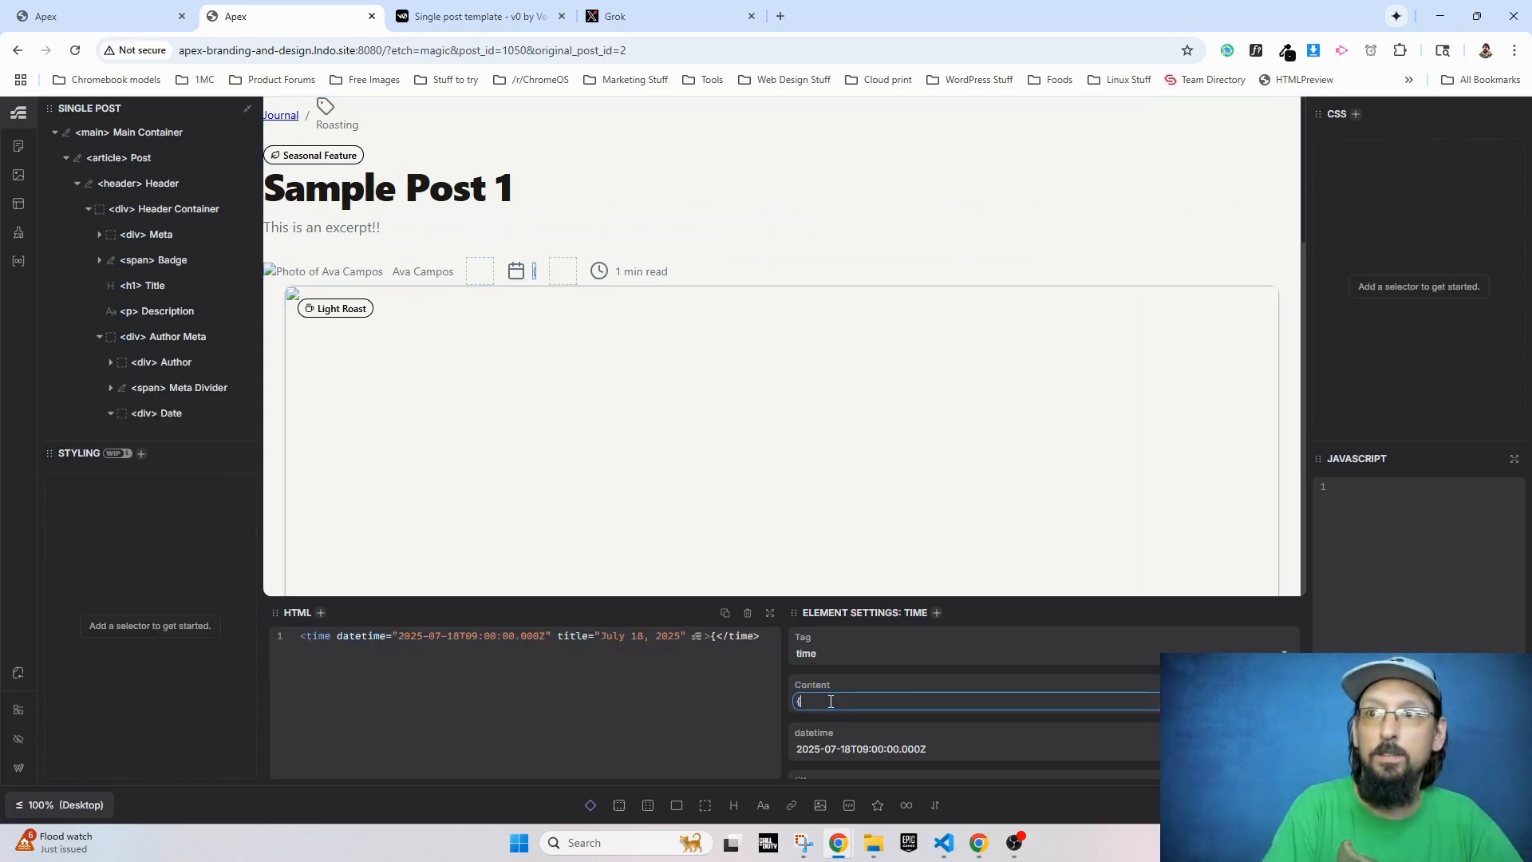
pyautogui.write('this.date}')
pyautogui.click(616, 446)
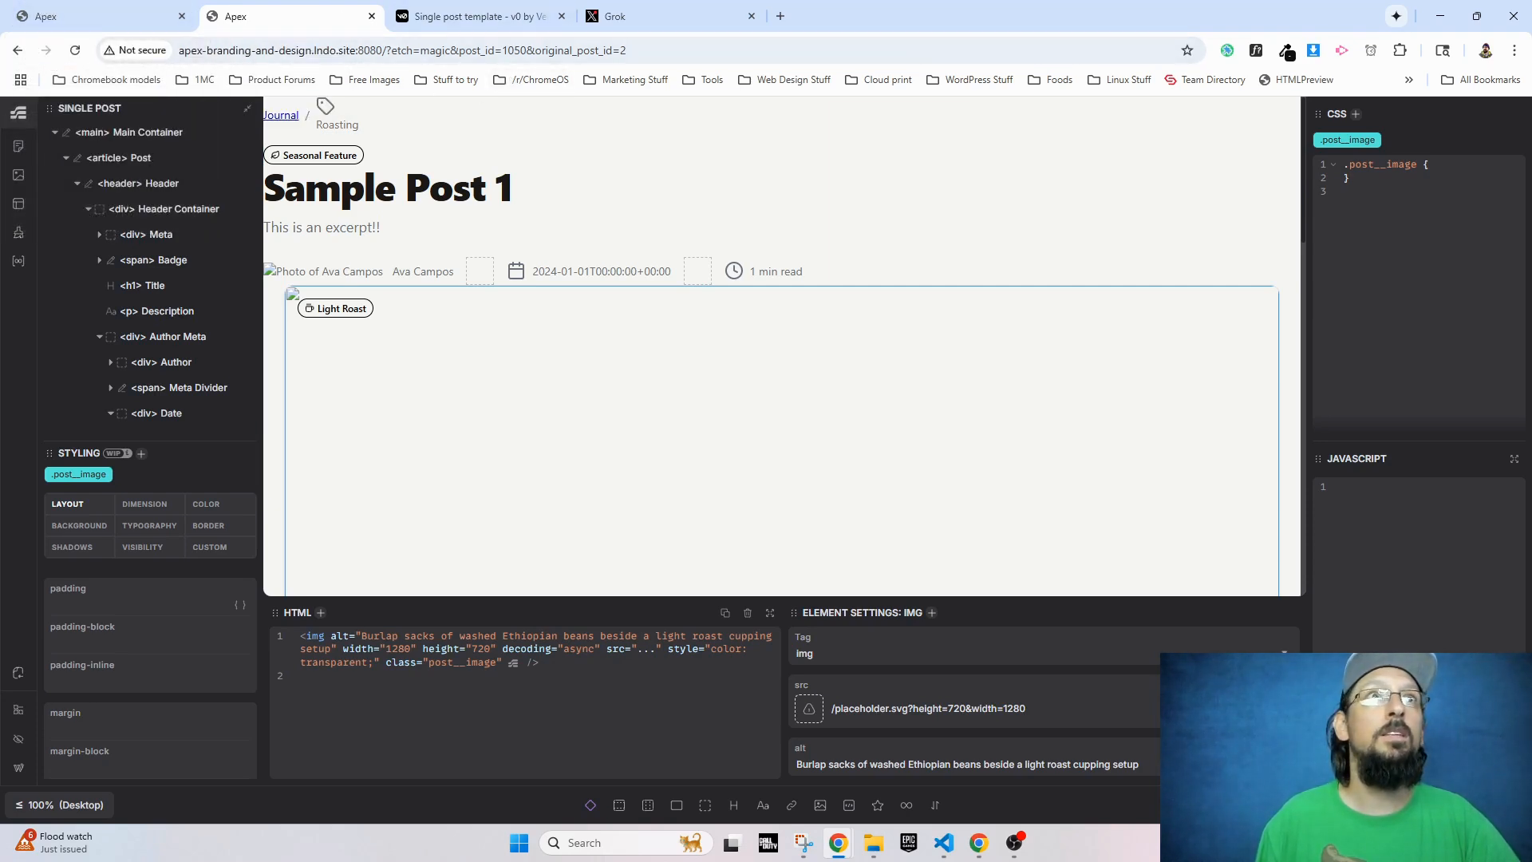
# Step: Open the "What dynamic data keys are available?" thread from the FAQ of the Etch community site in a new browser tab
pyautogui.click(781, 17)
pyautogui.write('etchwp.com')
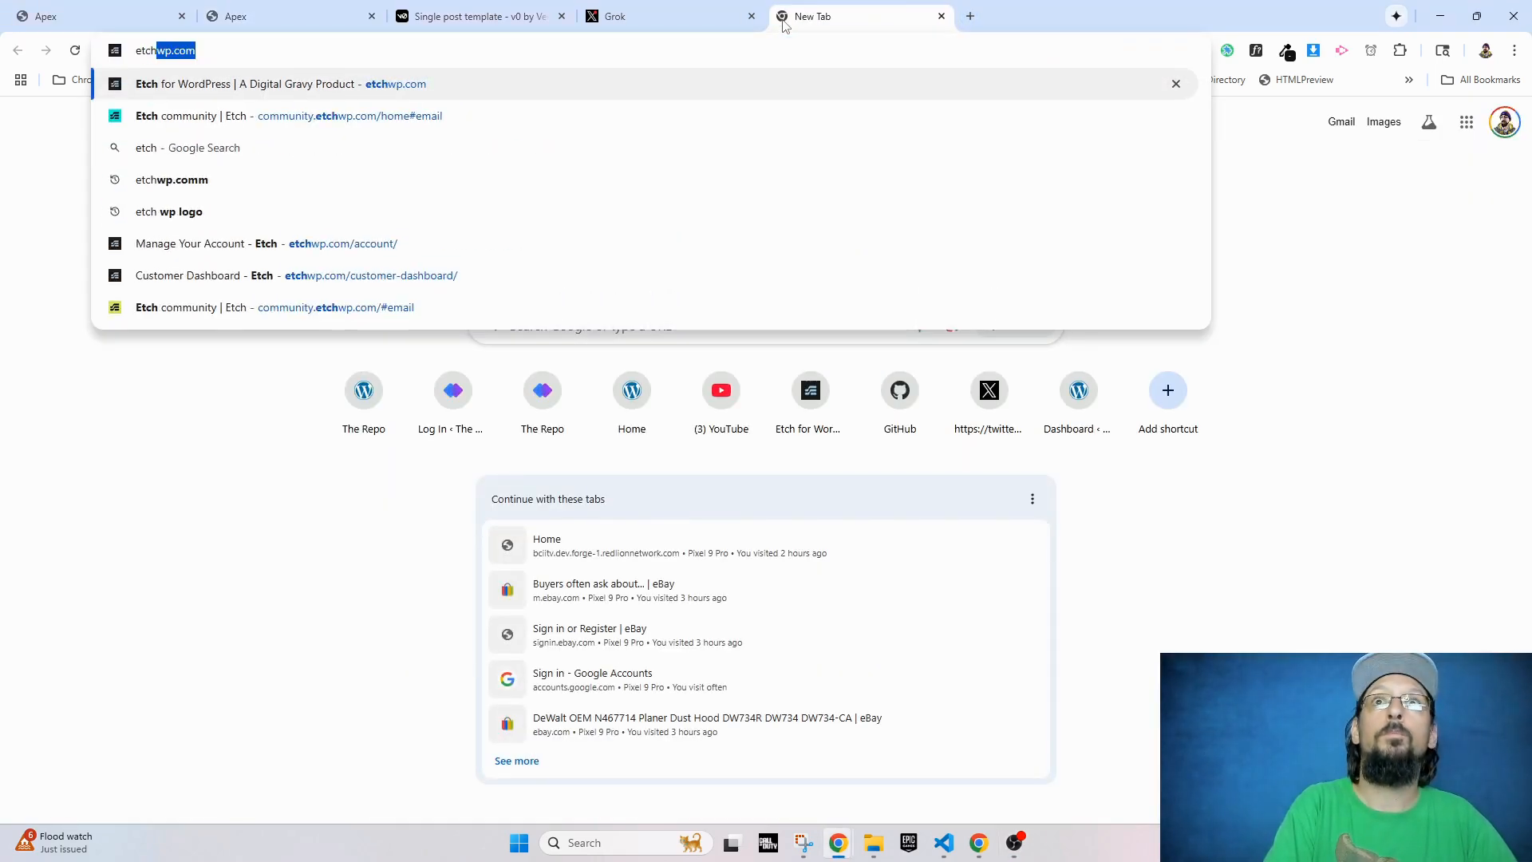
pyautogui.click(260, 116)
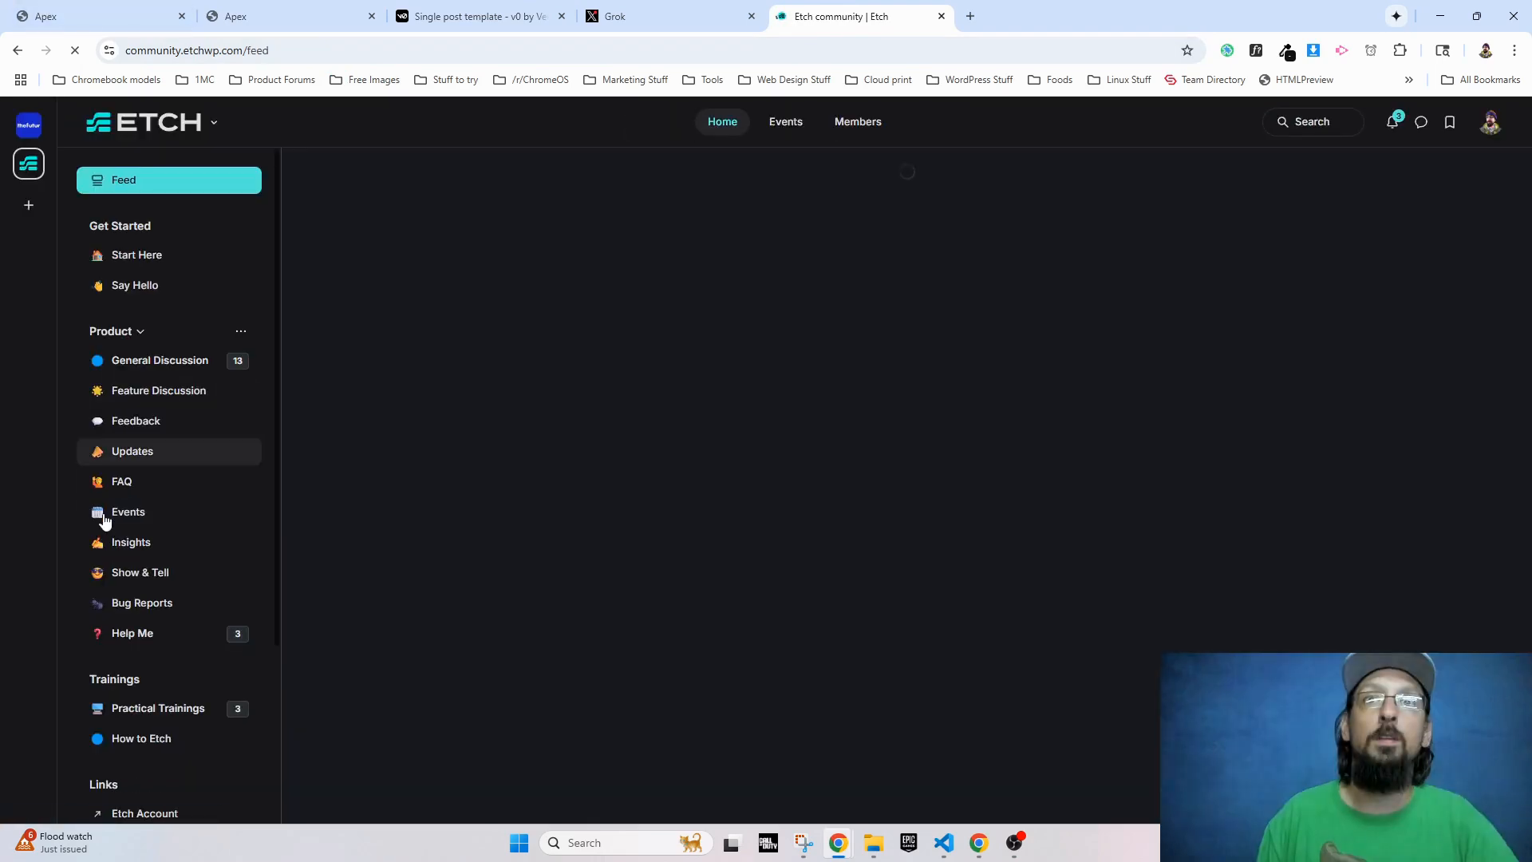
pyautogui.click(118, 481)
pyautogui.scroll(-3, 729, 552)
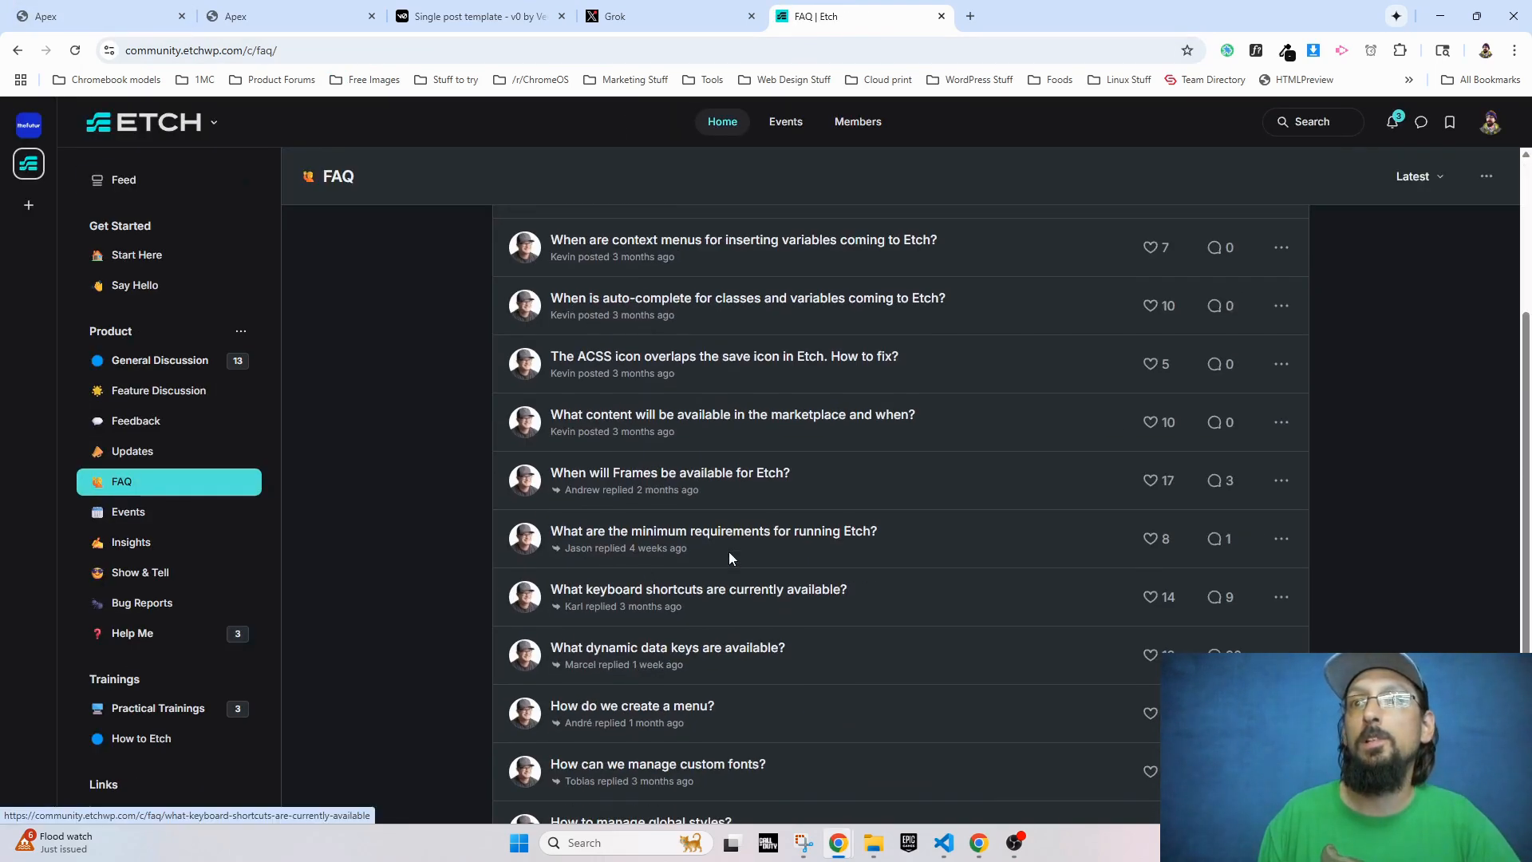
pyautogui.scroll(-1, 639, 393)
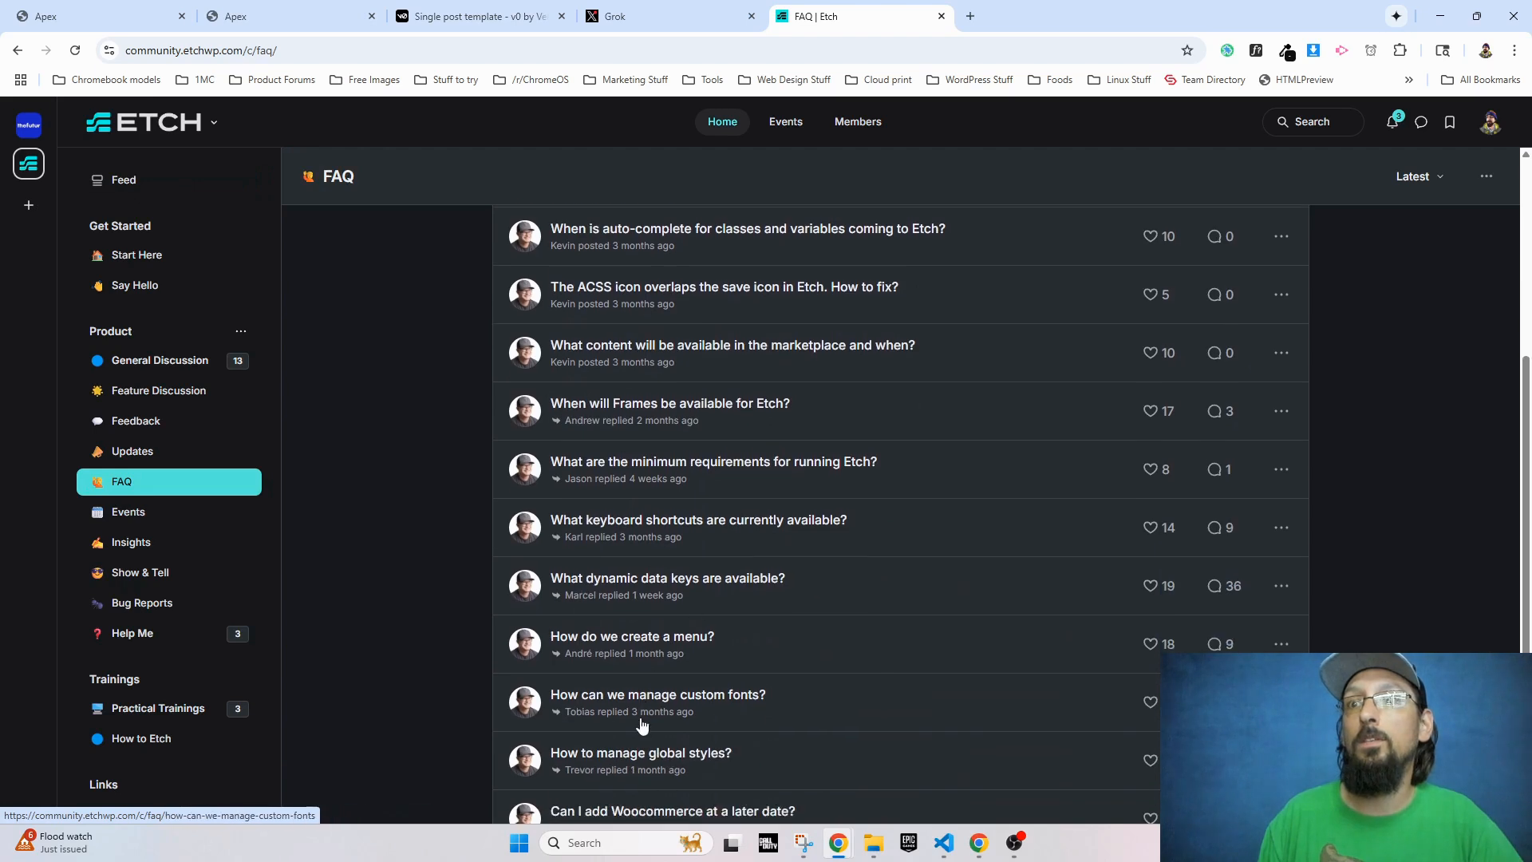
pyautogui.click(643, 571)
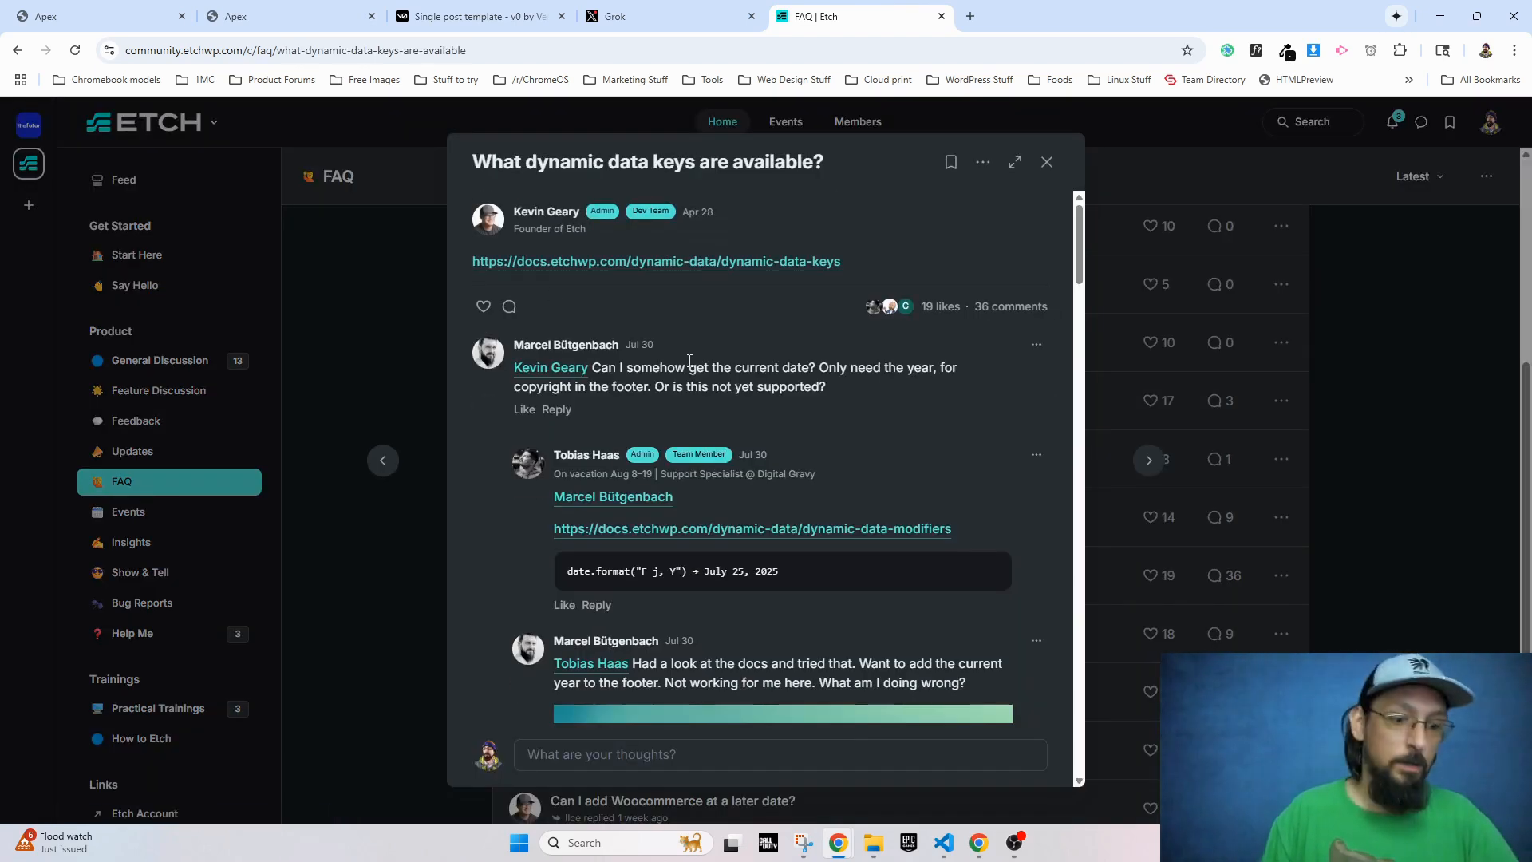
# Step: Search the thread for "date", open the linked dynamic data modifiers documentation, and select the date.format("F j, Y") example
pyautogui.hotkey('ctrl', 'f')
pyautogui.write('date')
pyautogui.press('Return')
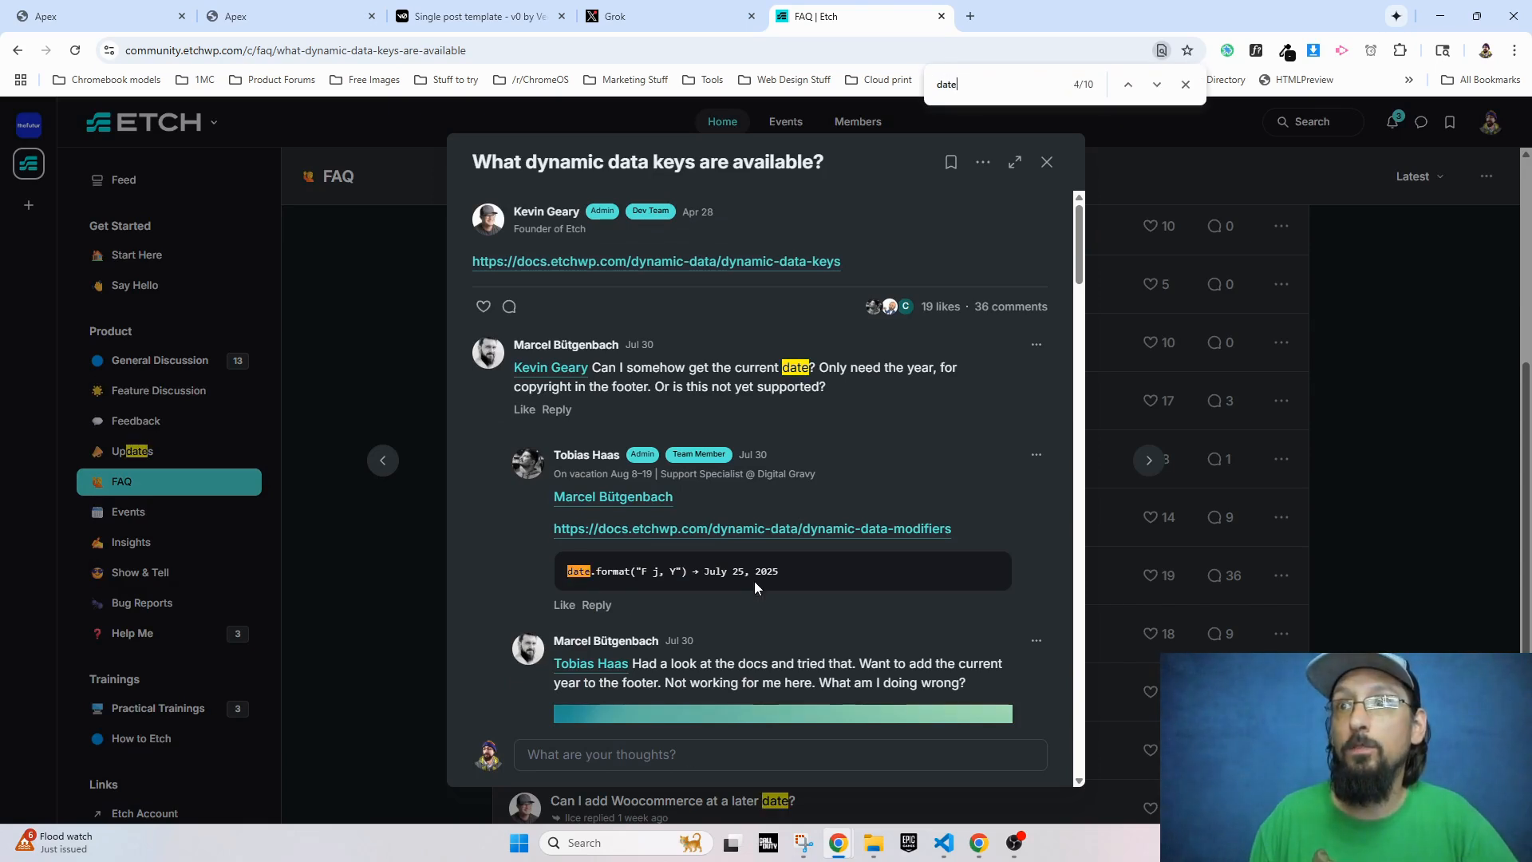
pyautogui.click(681, 530)
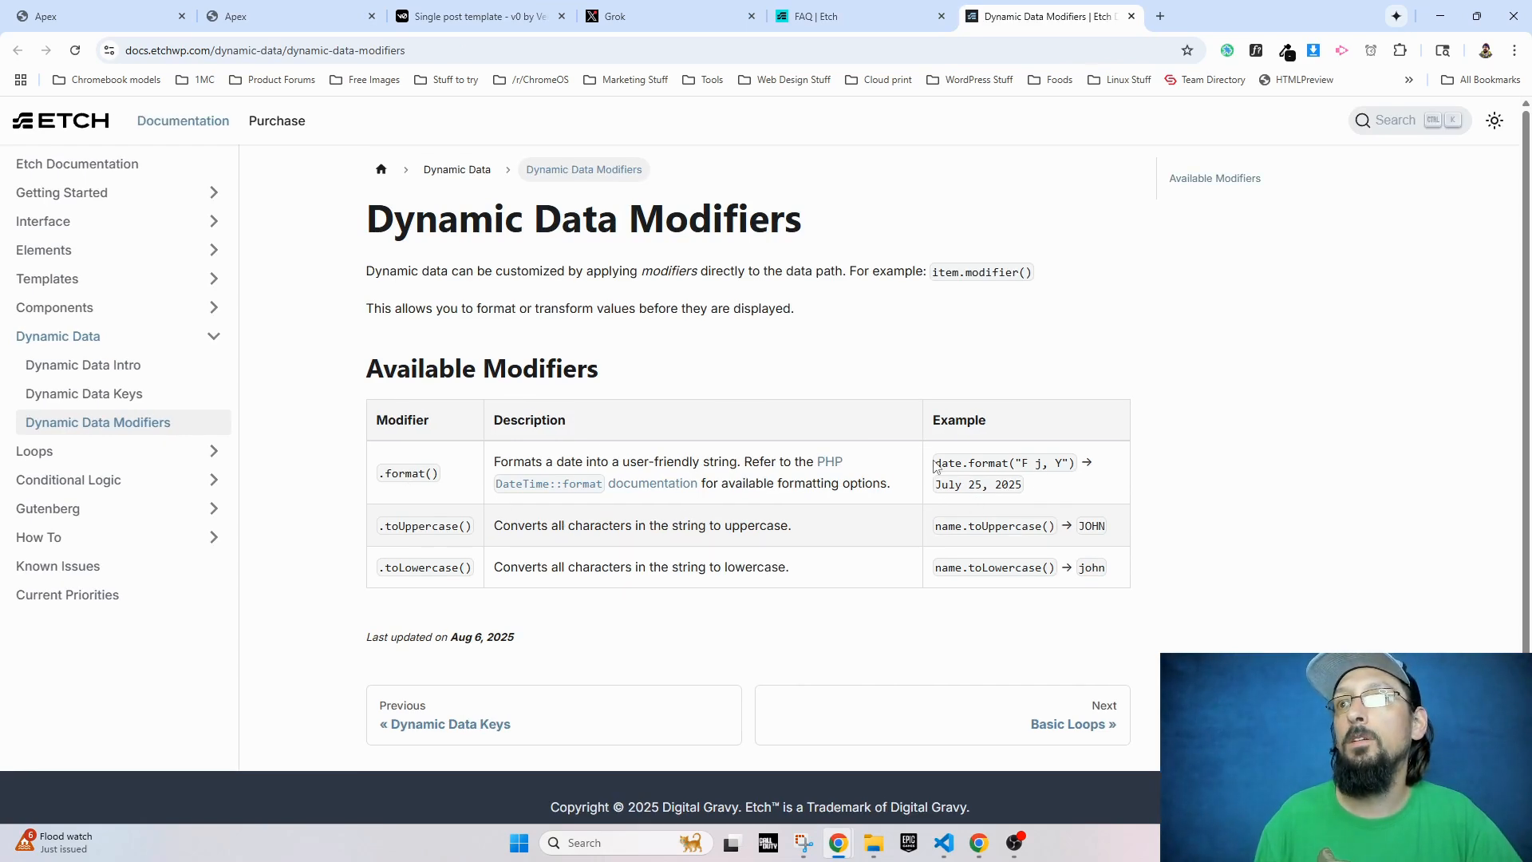
pyautogui.moveTo(937, 461); pyautogui.dragTo(1079, 473)
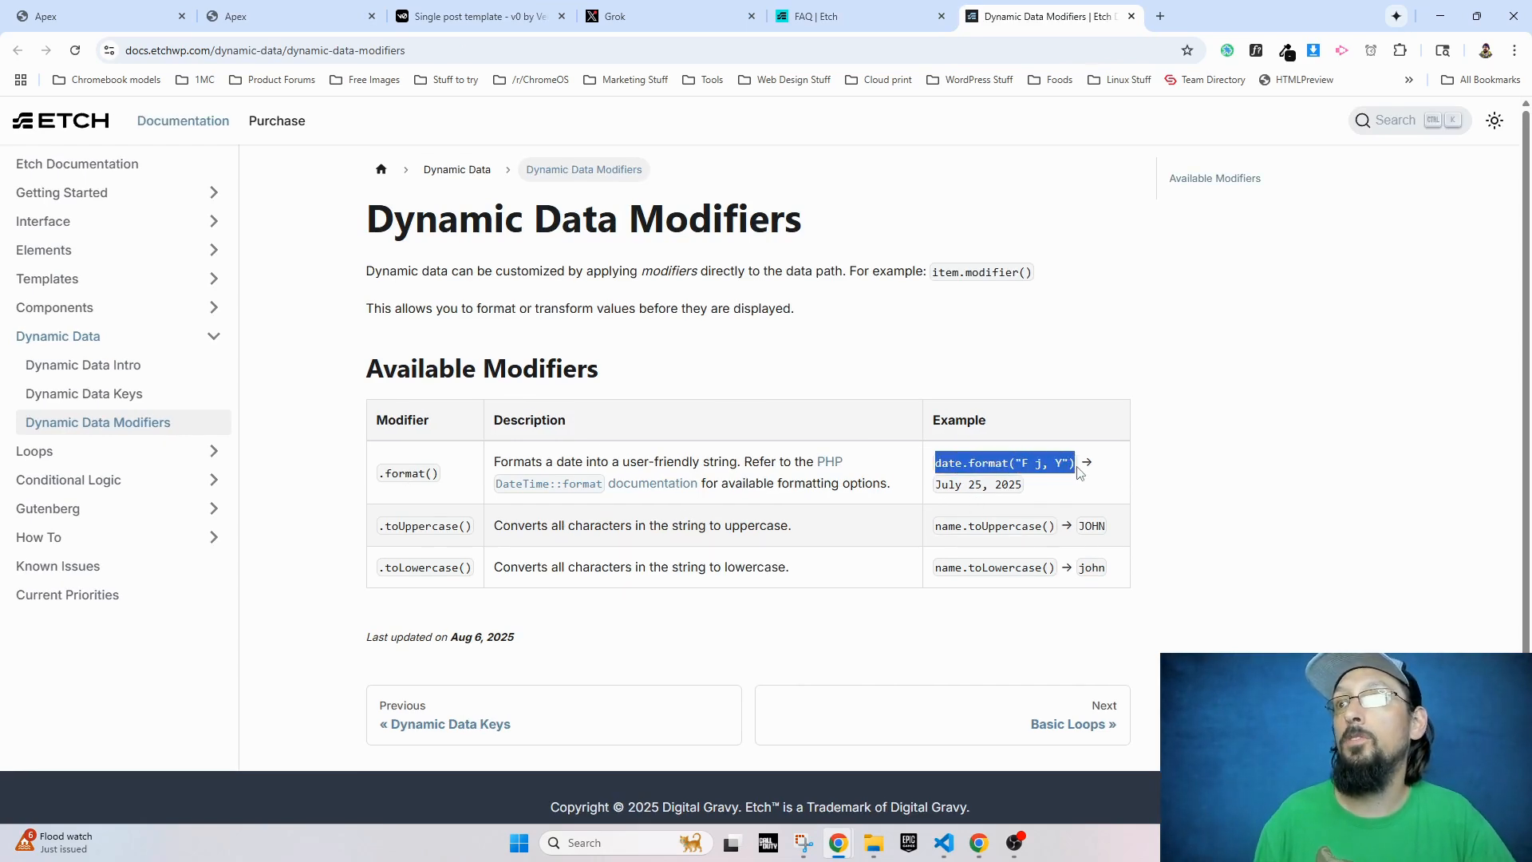
# Step: Return to the Etch template and set the published date's content to {this.date.format("F j, Y")}
pyautogui.click(264, 16)
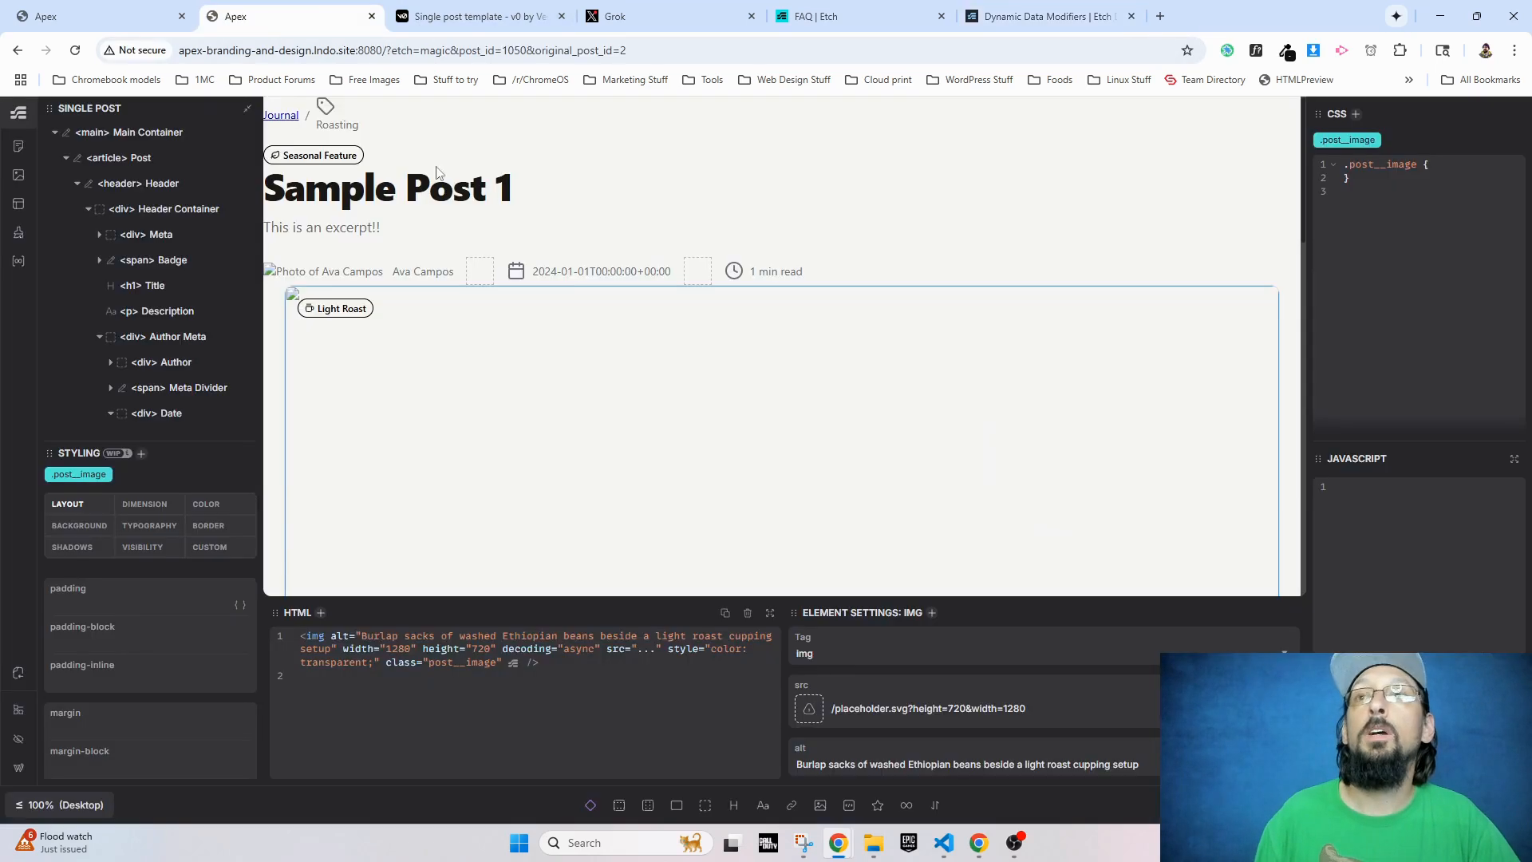
pyautogui.click(546, 274)
pyautogui.click(842, 700)
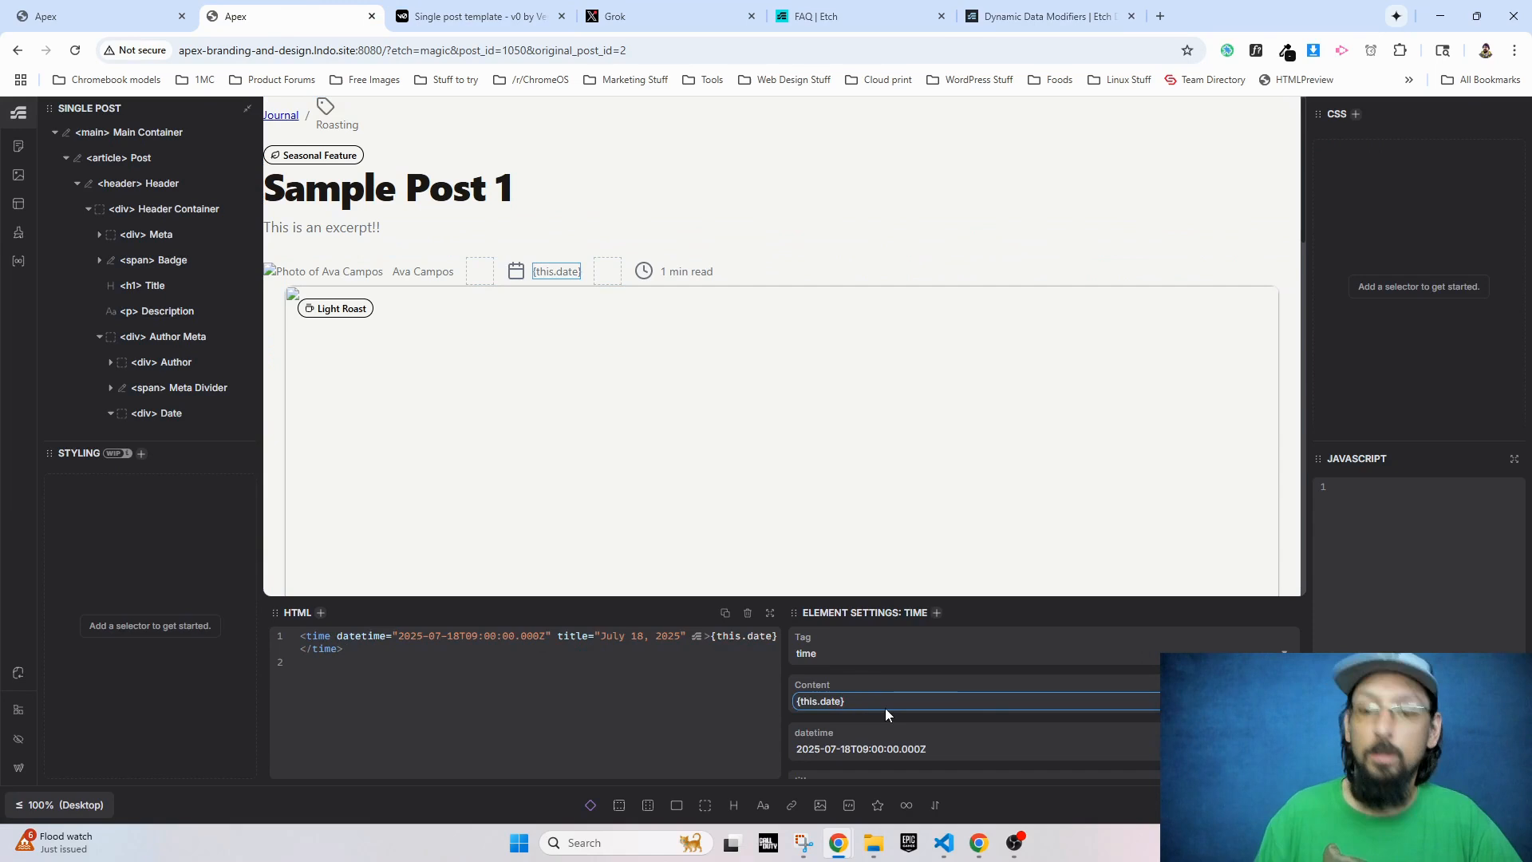
pyautogui.write('.format("F j, Y")')
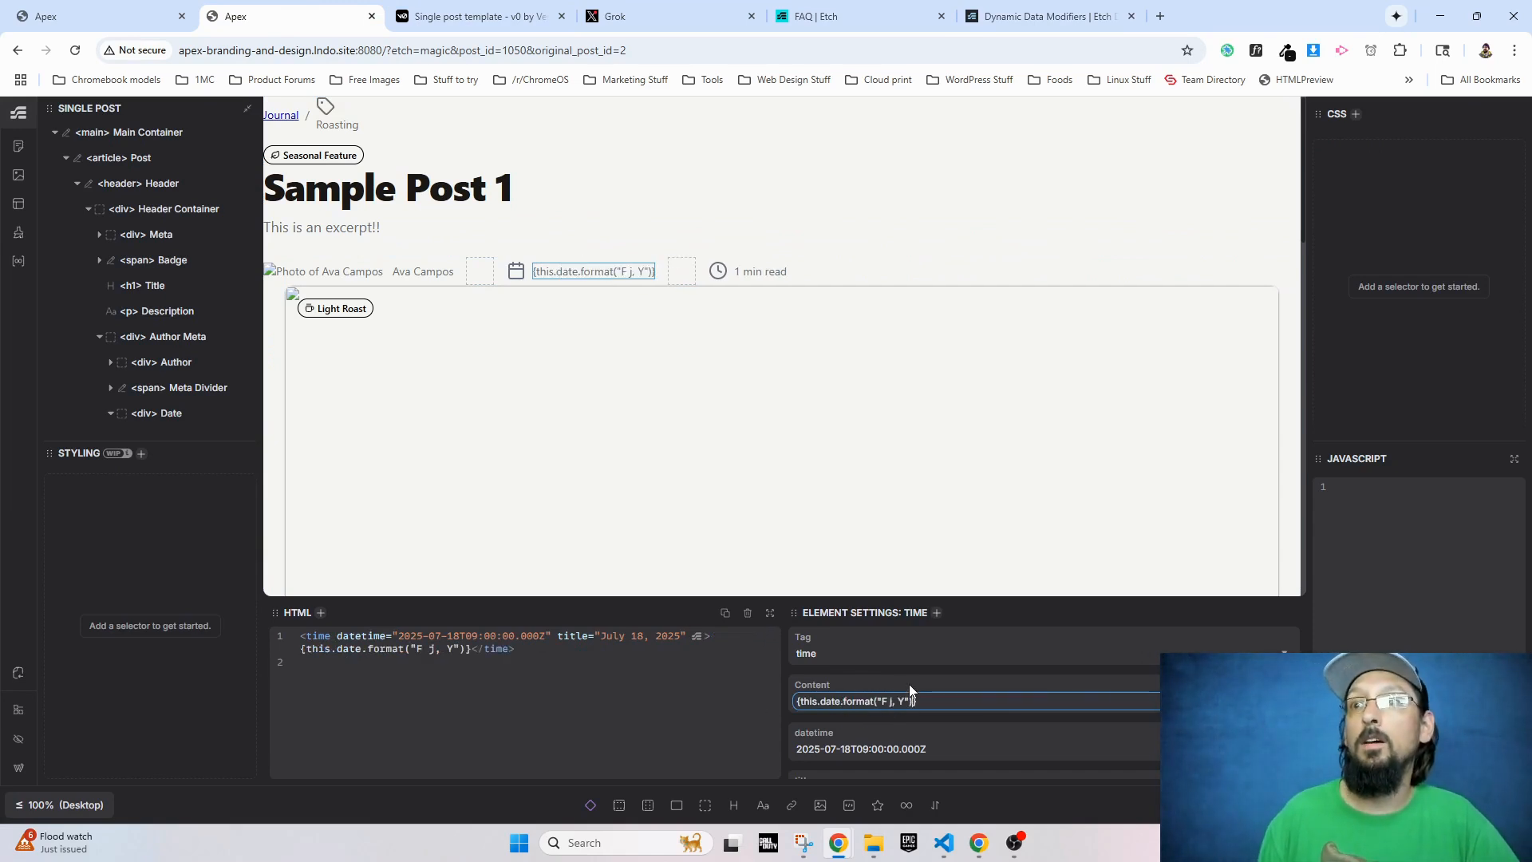
pyautogui.click(549, 375)
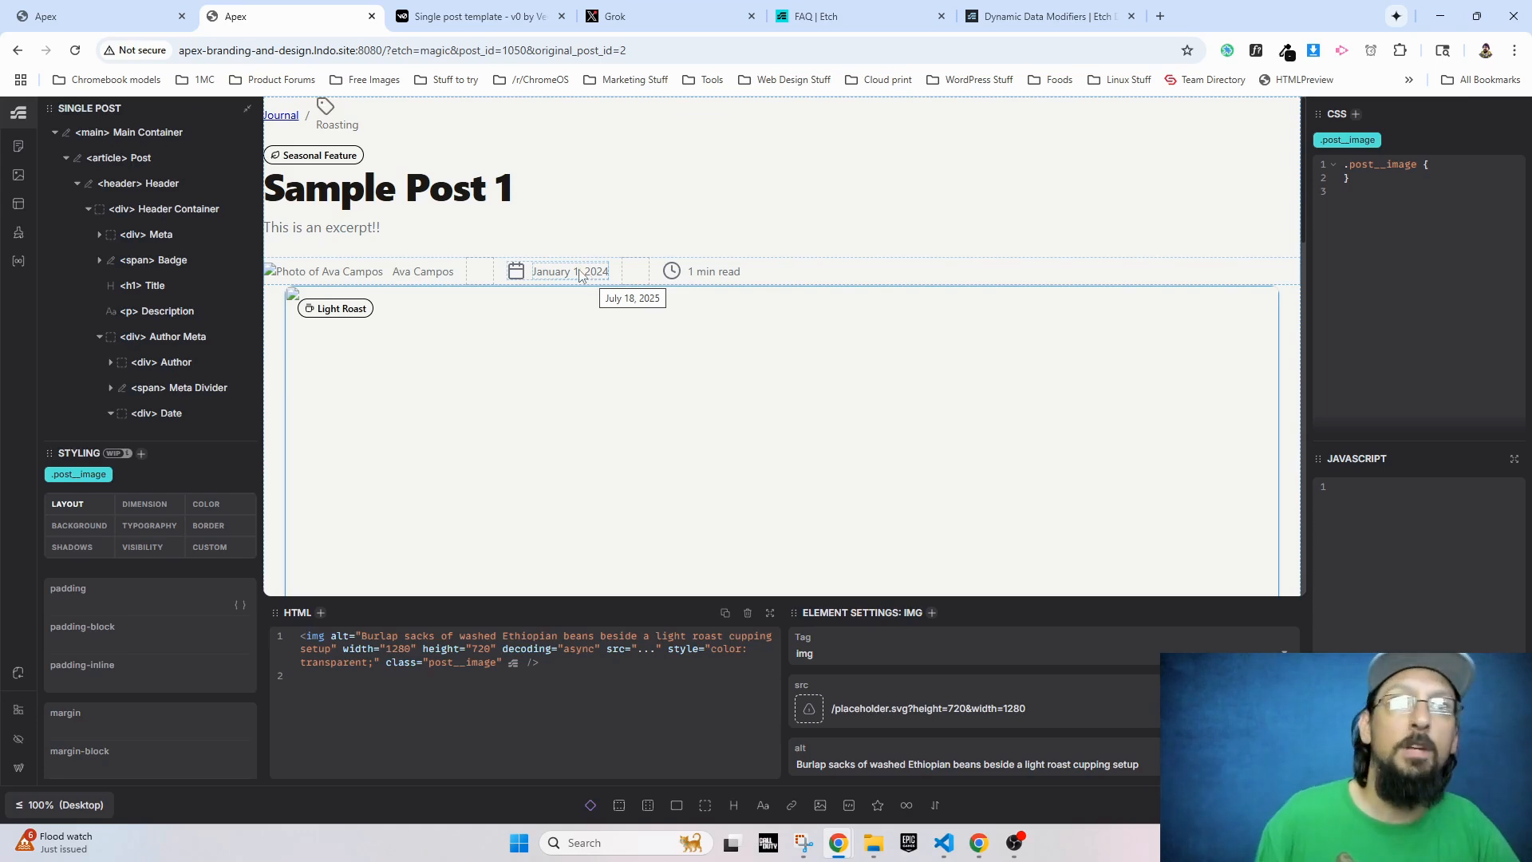
# Step: Examine the Date Format codes in the WordPress General Settings and compare them with the date element's content in Etch
pyautogui.click(104, 8)
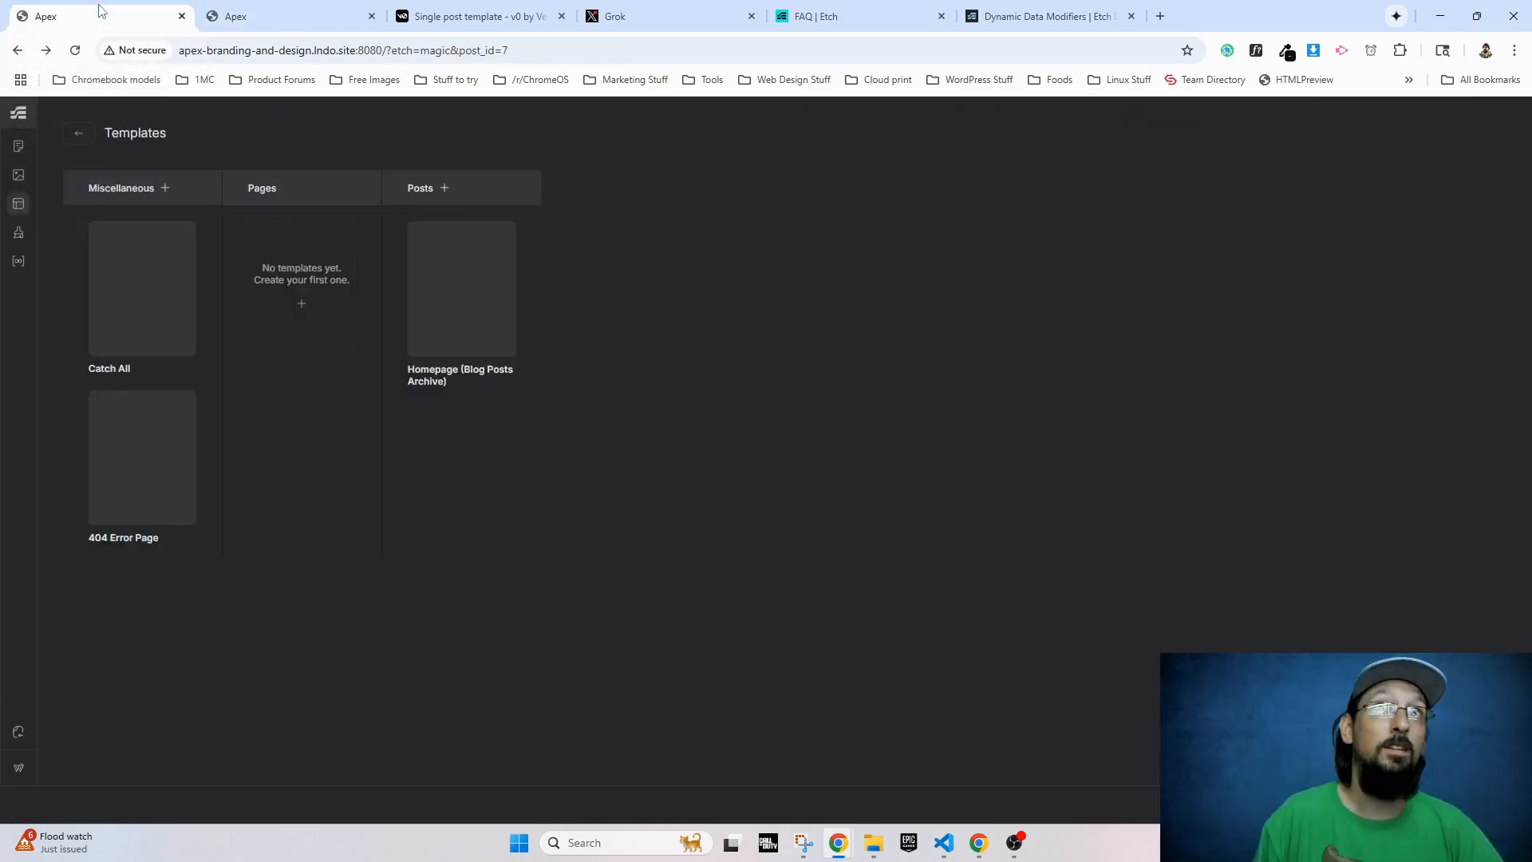
pyautogui.click(24, 773)
pyautogui.click(23, 142)
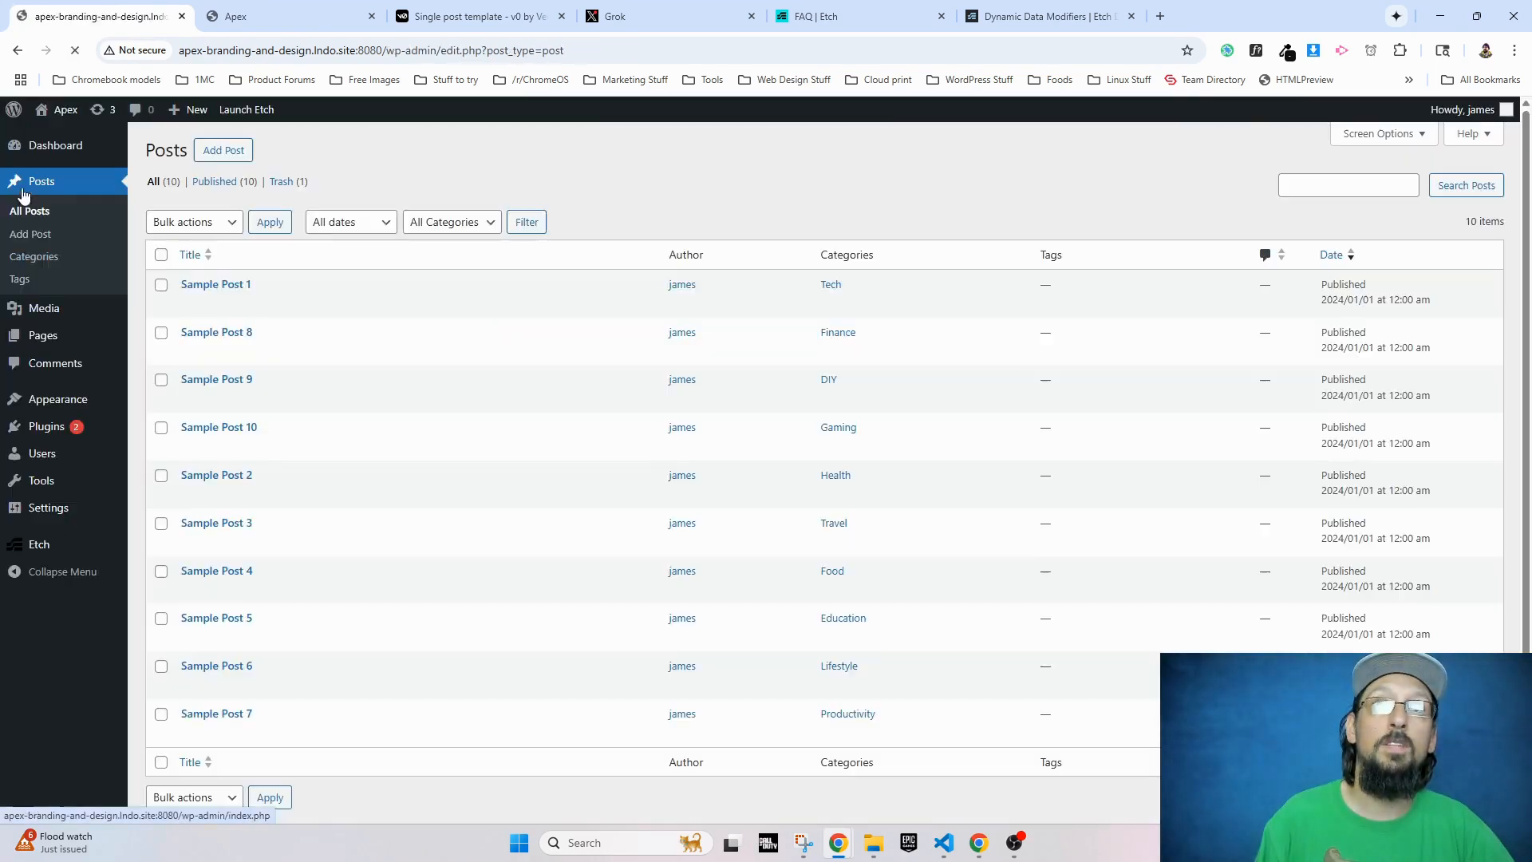
pyautogui.click(34, 515)
pyautogui.scroll(-1, 360, 509)
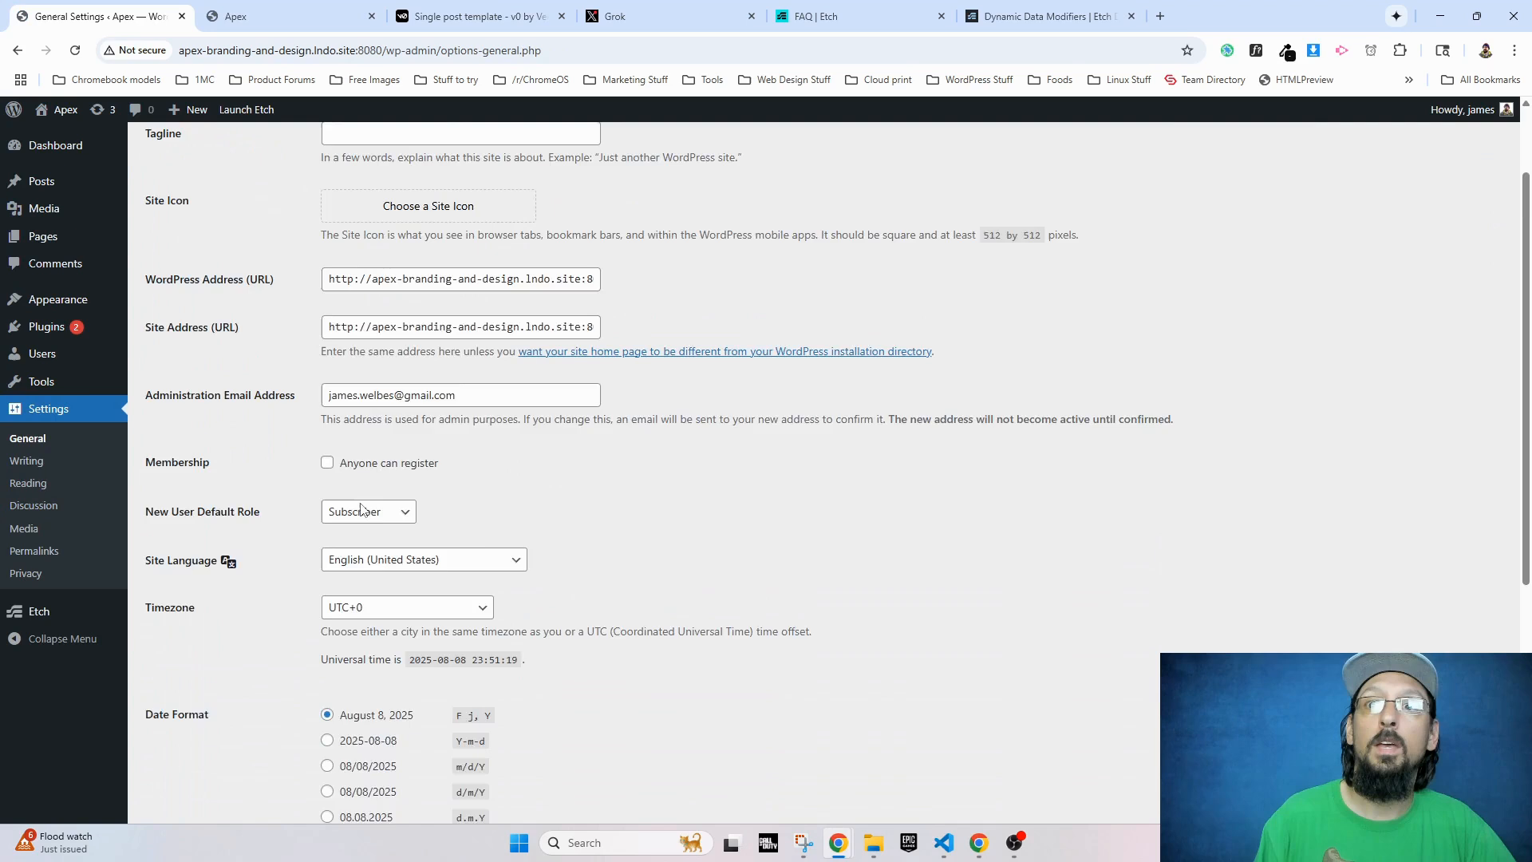
pyautogui.scroll(-3, 360, 509)
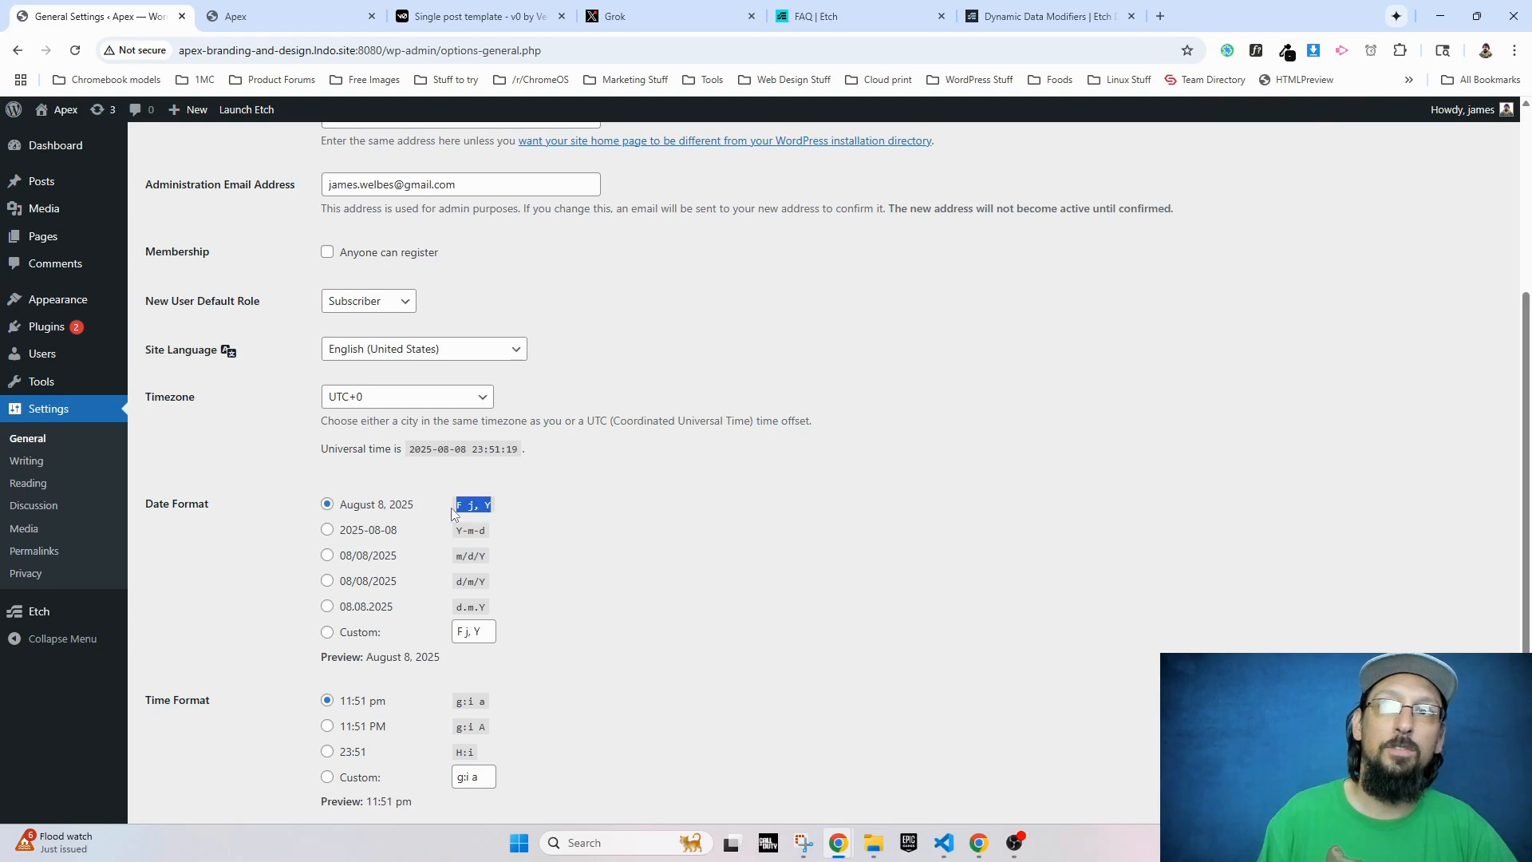
pyautogui.click(264, 16)
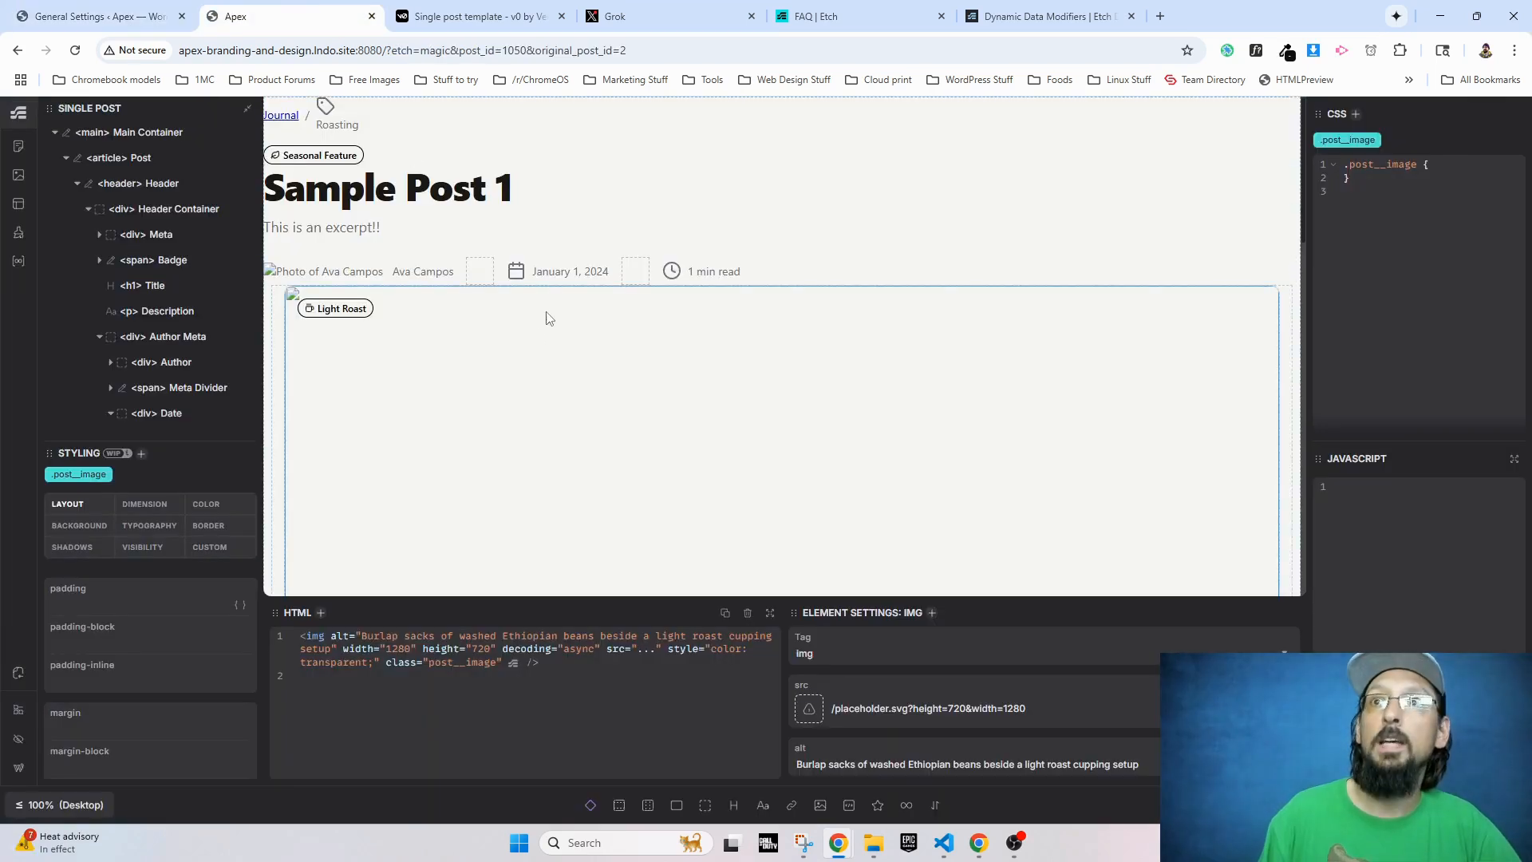
pyautogui.click(570, 271)
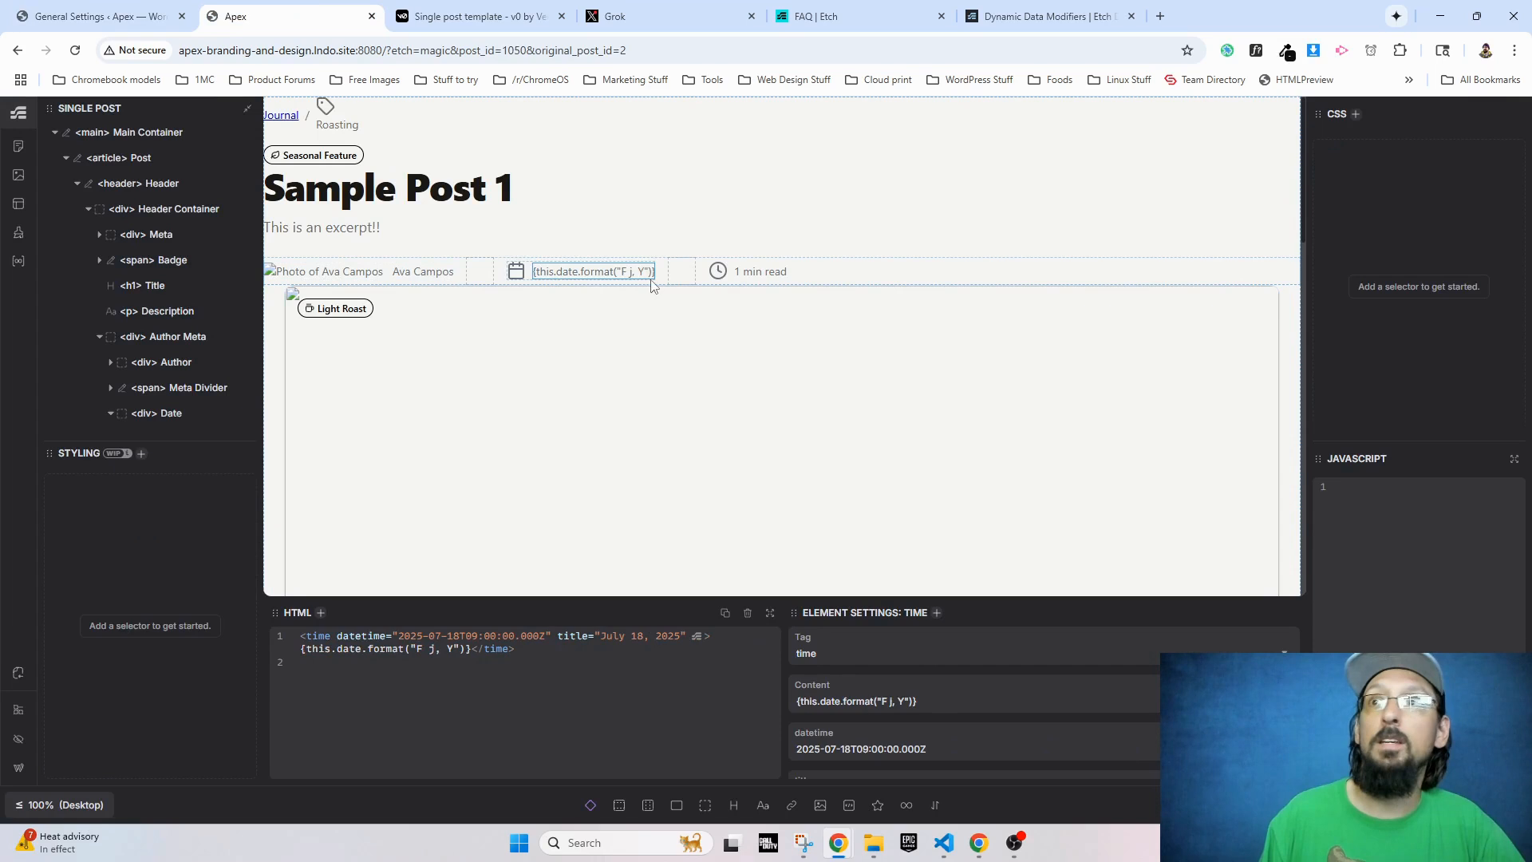
# Step: Set the content of the header's author name span to the dynamic value {this.author.firstName}
pyautogui.click(403, 273)
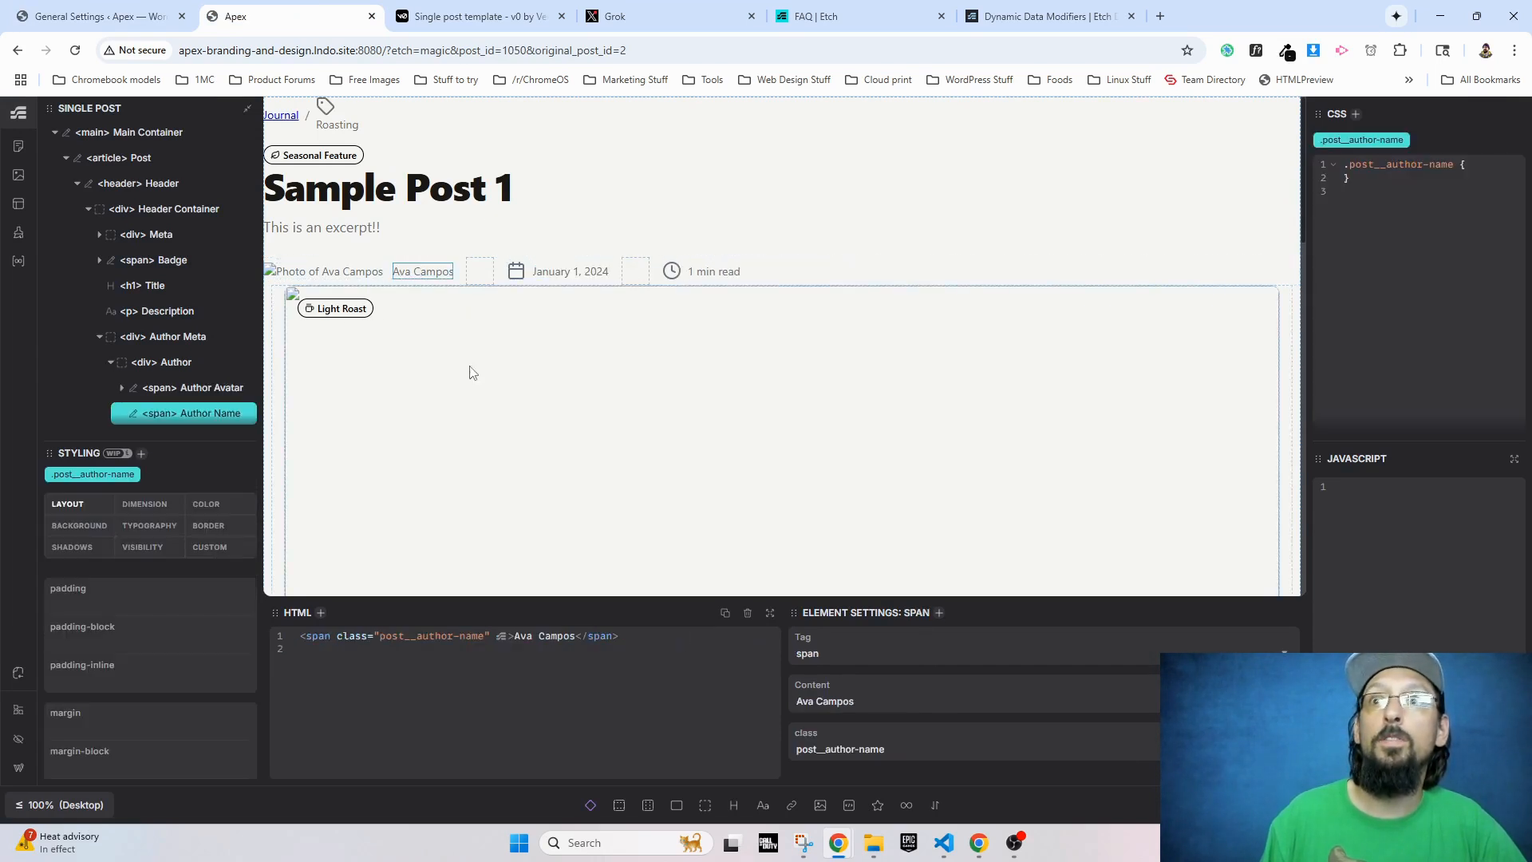
pyautogui.tripleClick(860, 702)
pyautogui.write('{')
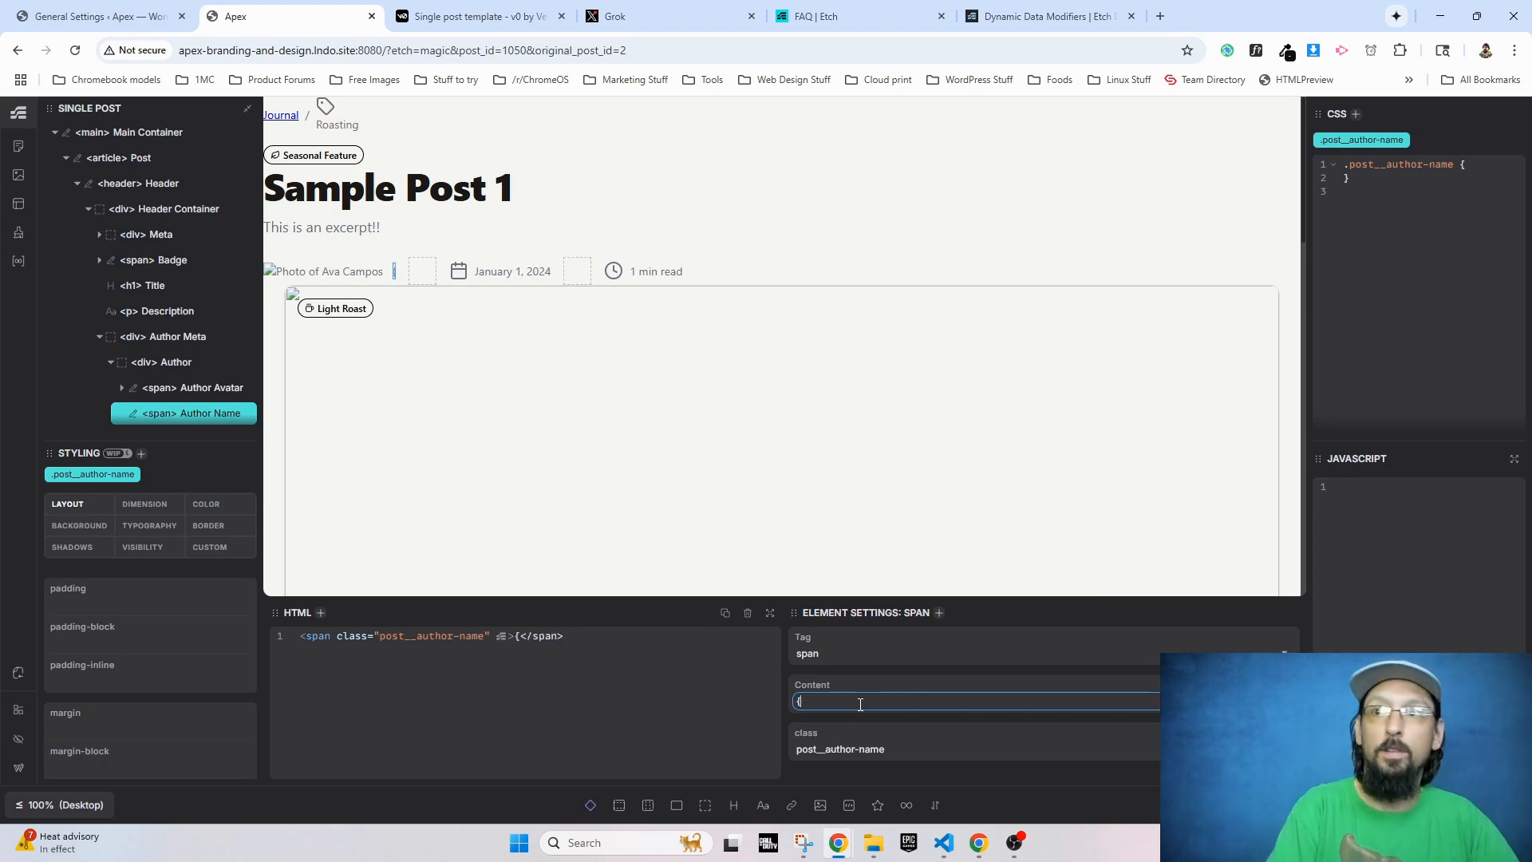
pyautogui.write('this.author.firstName')
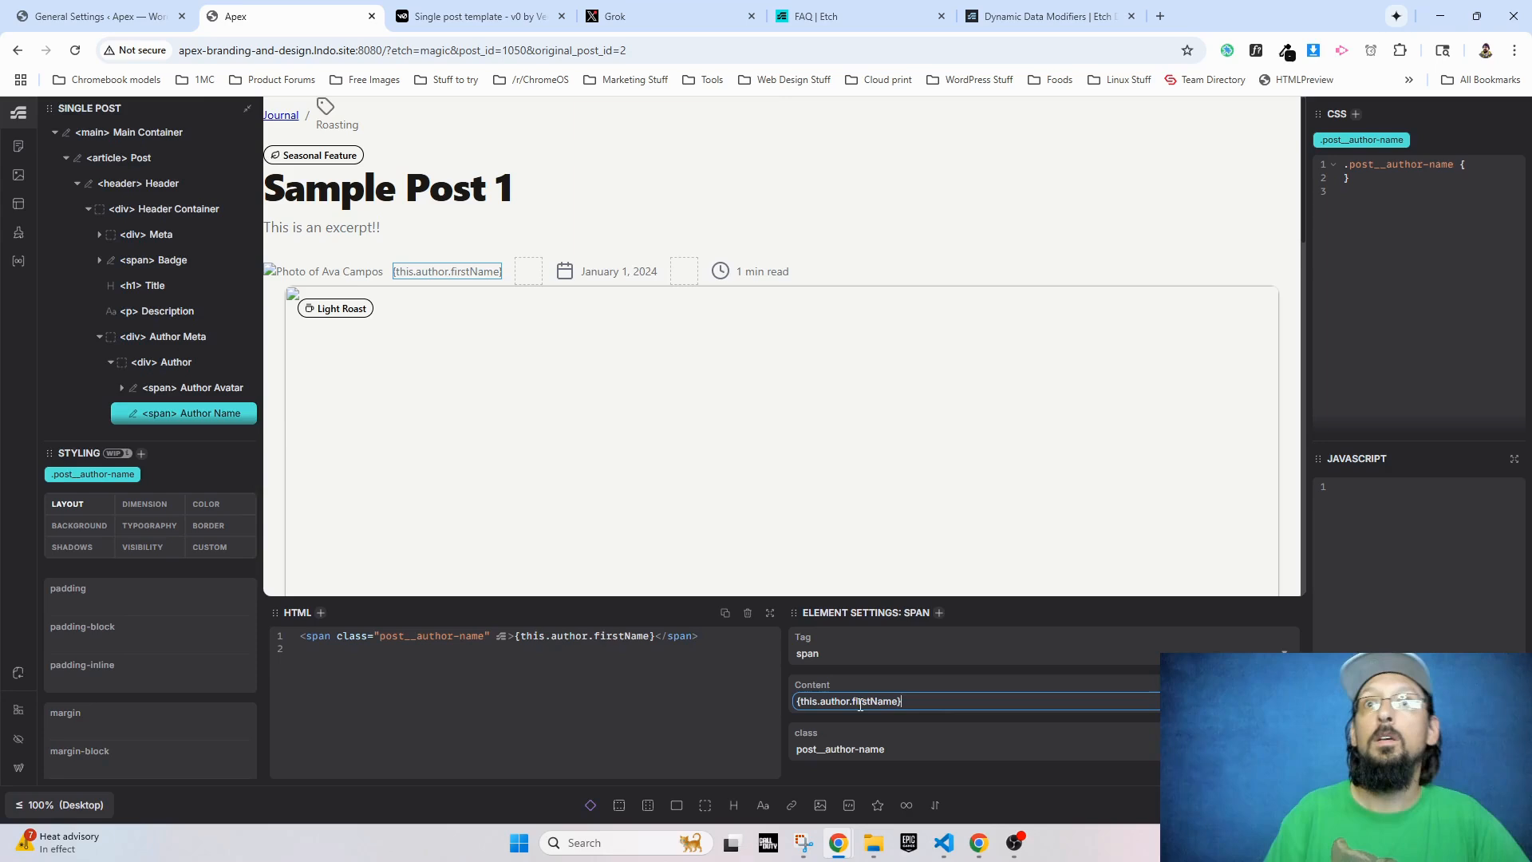
pyautogui.click(397, 376)
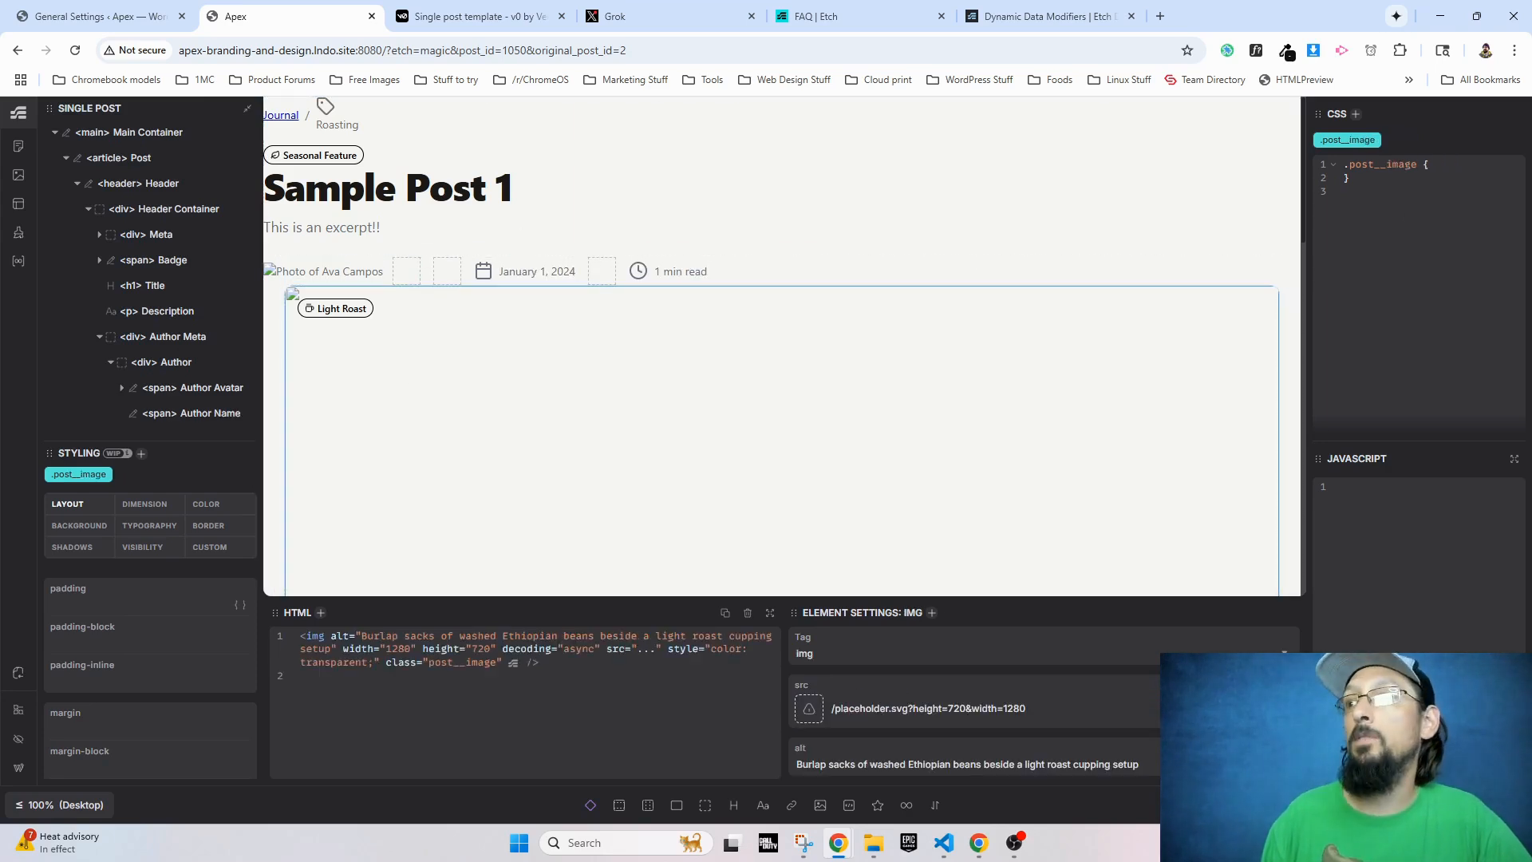
# Step: Fill in the first name and last name in the administrator's WordPress user profile and update the profile
pyautogui.click(88, 16)
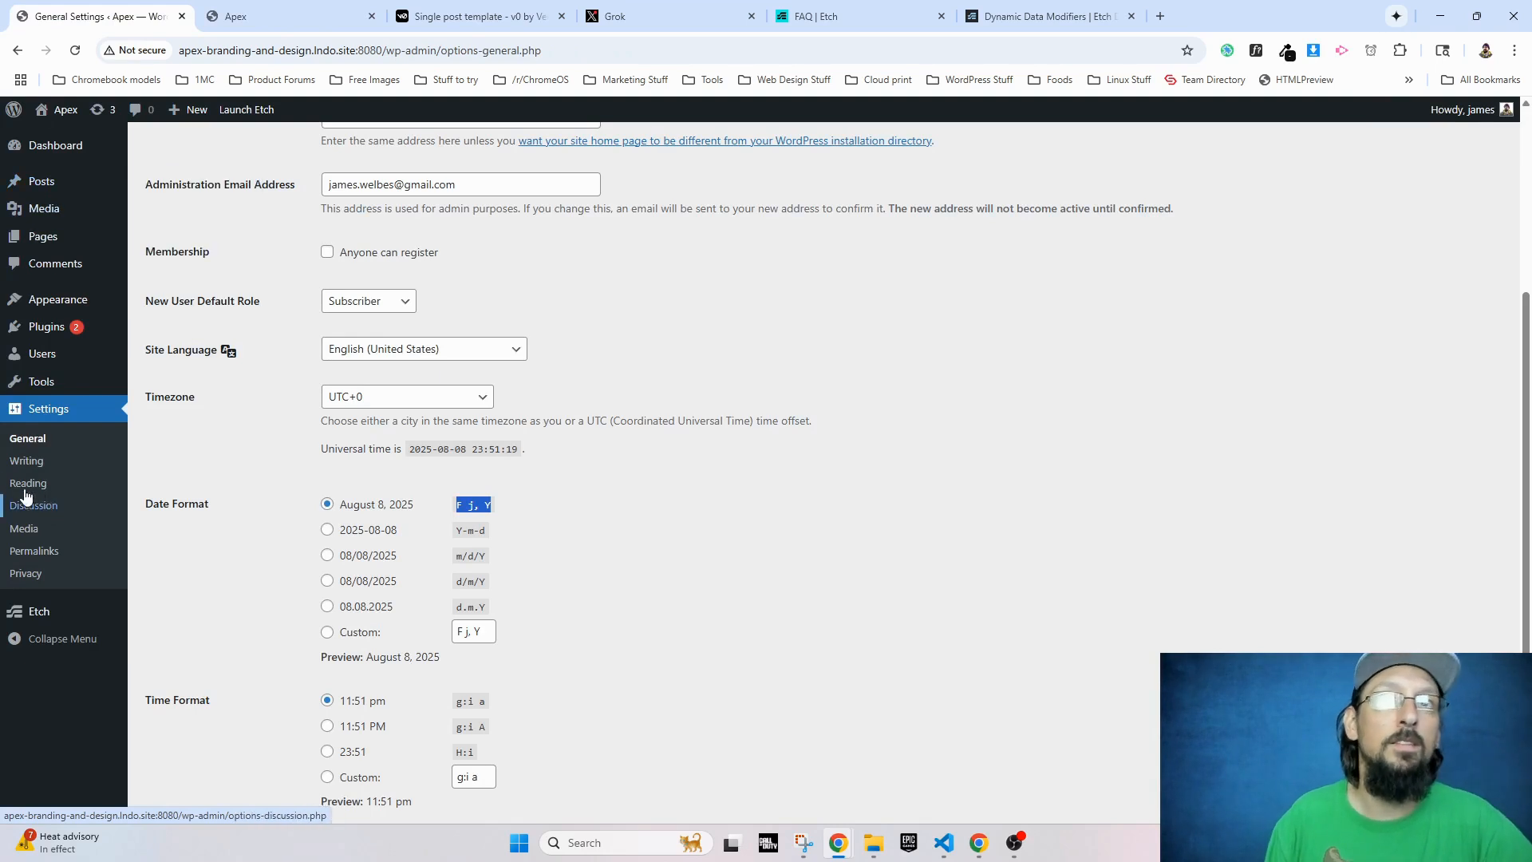
pyautogui.click(40, 353)
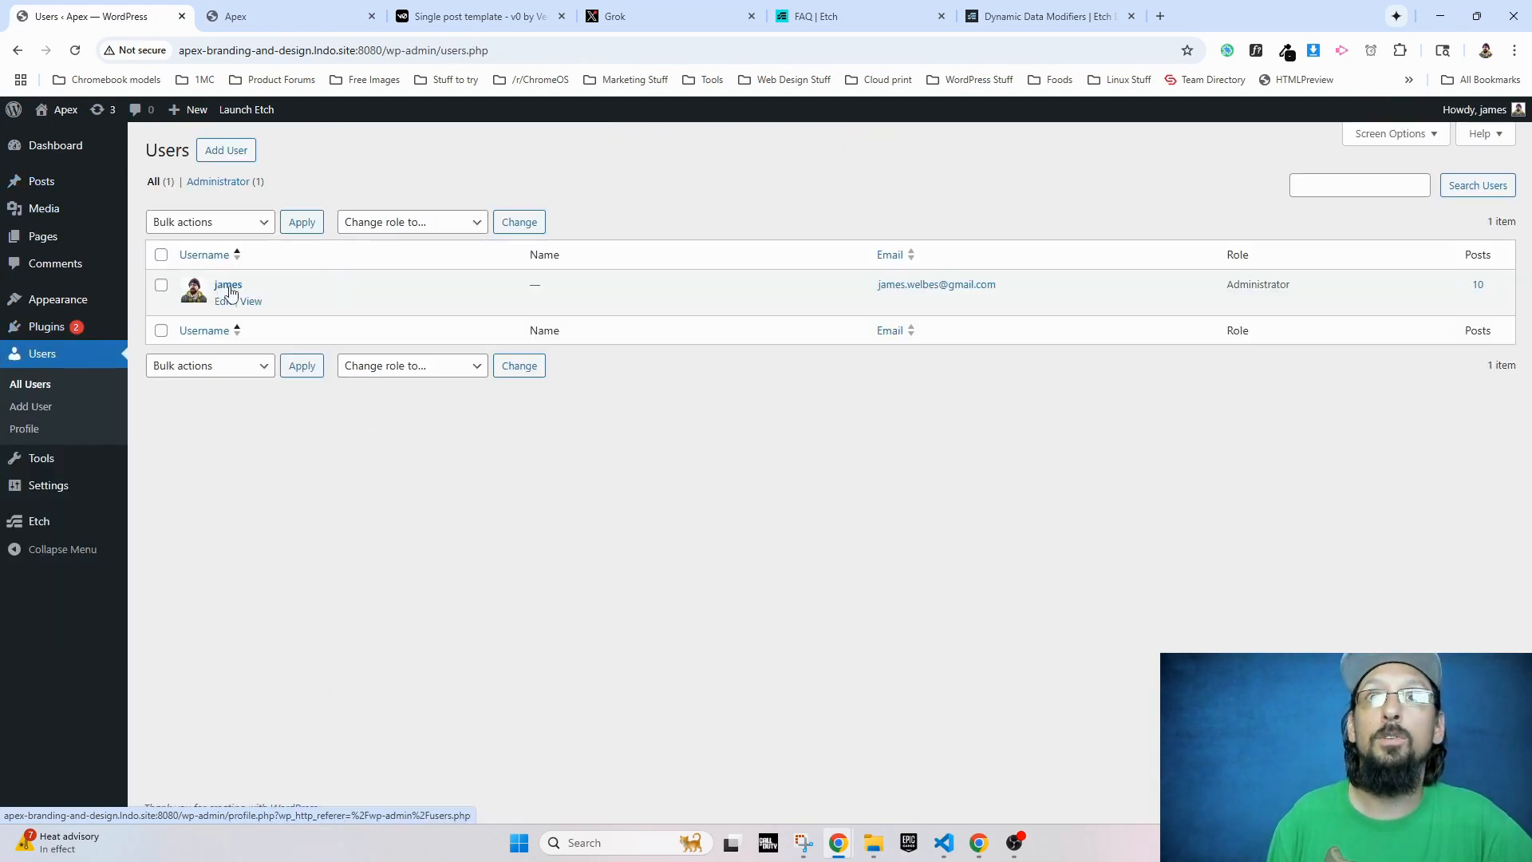
pyautogui.click(348, 713)
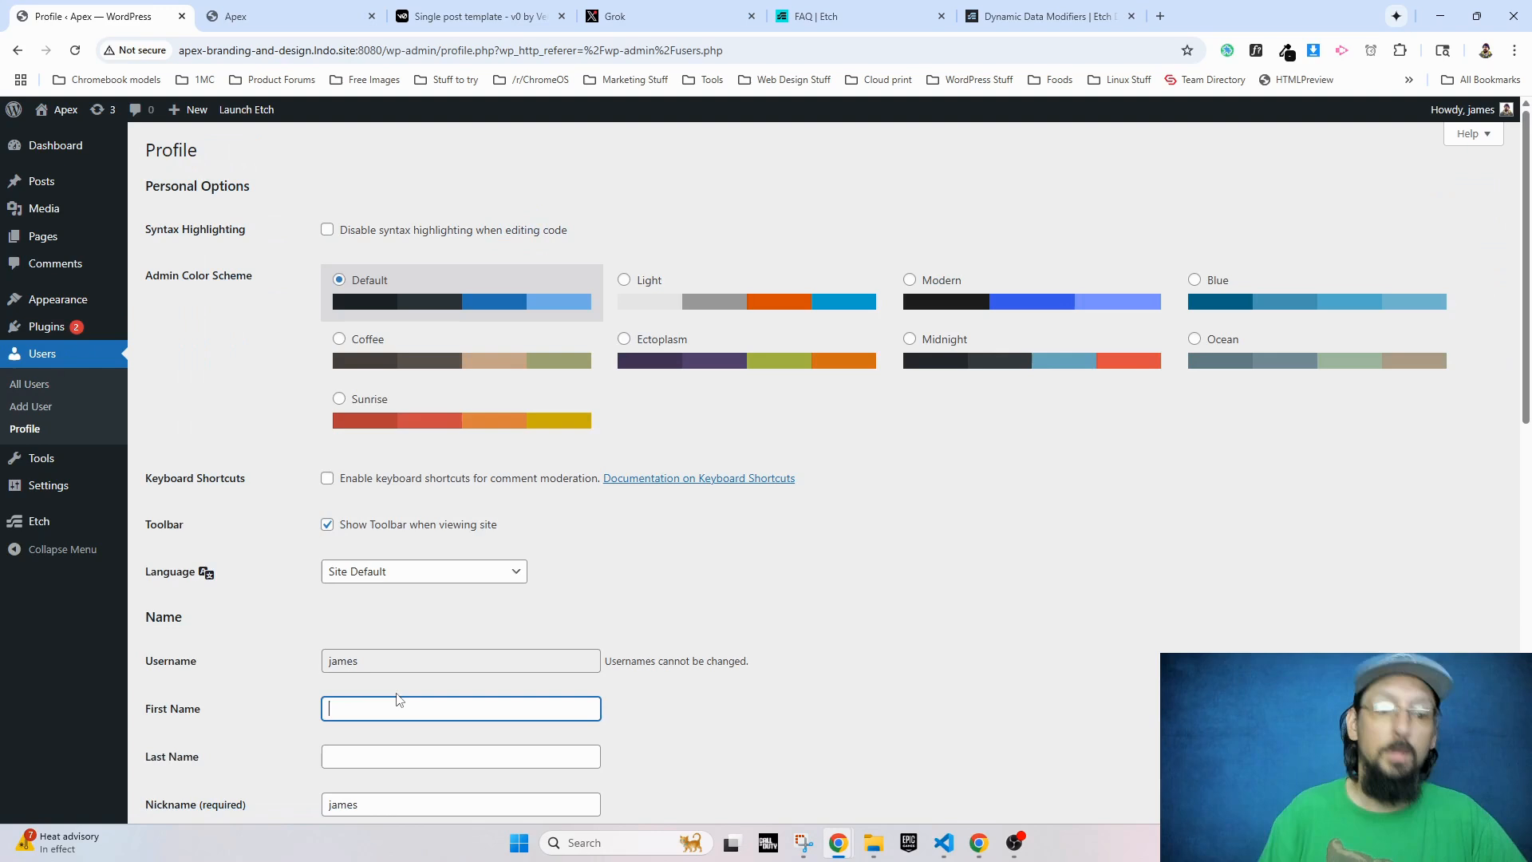
pyautogui.press('Tab')
pyautogui.write('W')
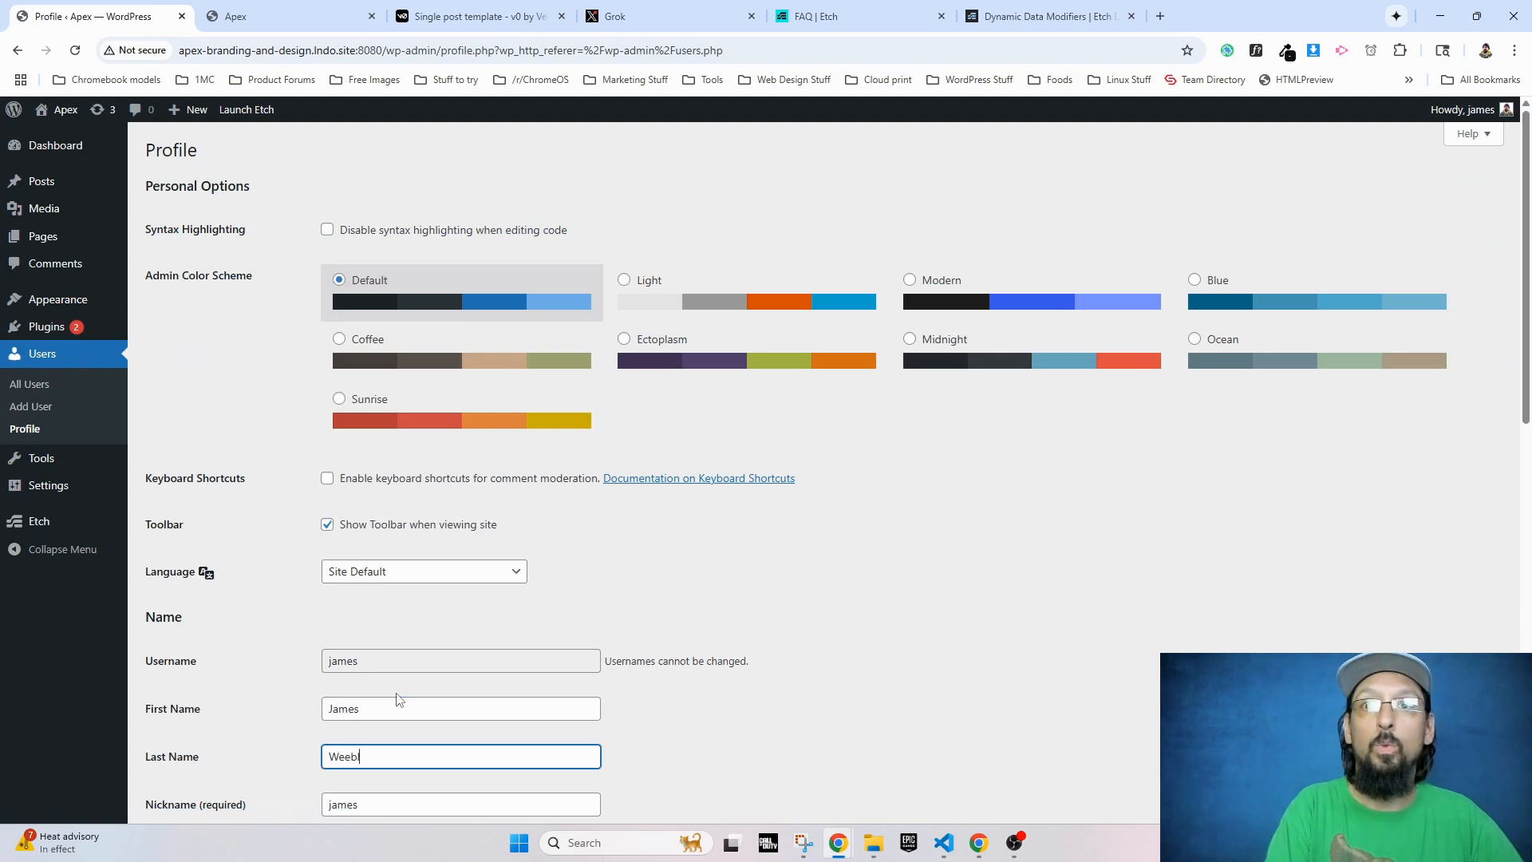
pyautogui.scroll(-10, 327, 736)
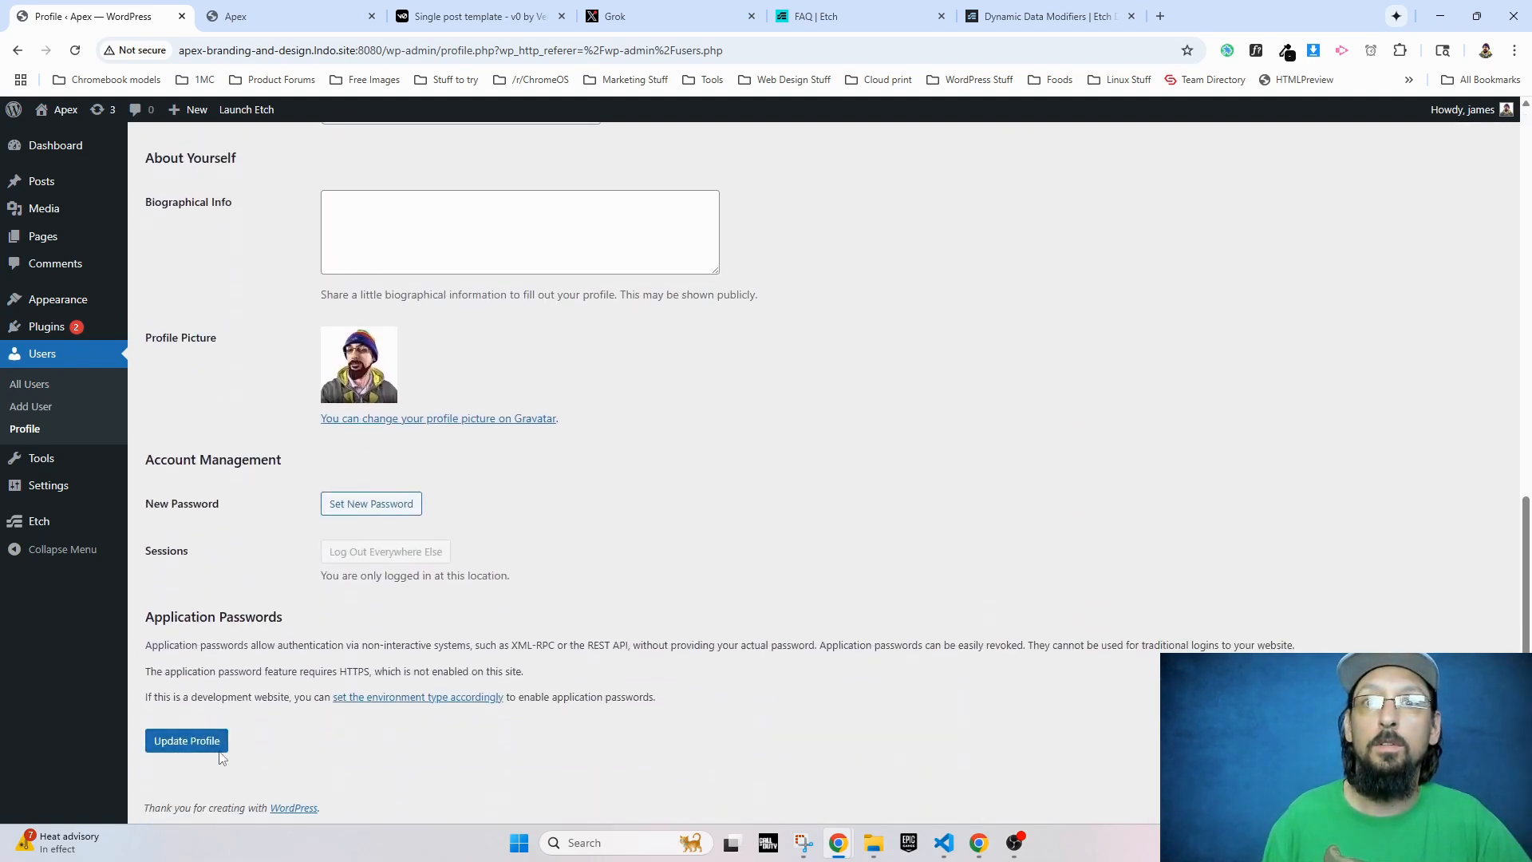
pyautogui.click(209, 741)
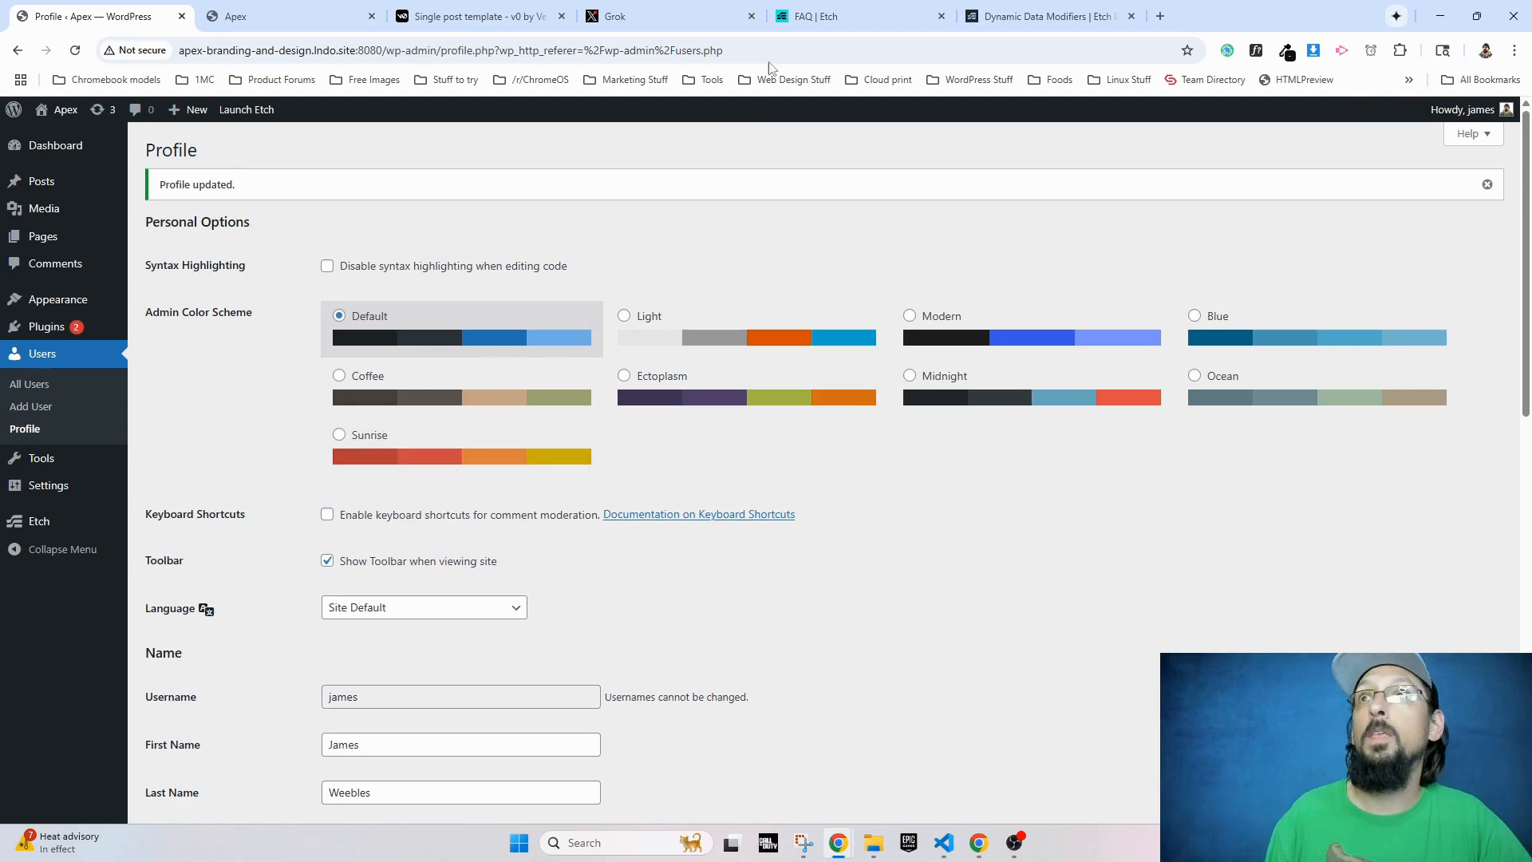
# Step: Reload the Etch template and extend the author name span's content to {this.author.firstName} {this.author.lastName}
pyautogui.click(239, 16)
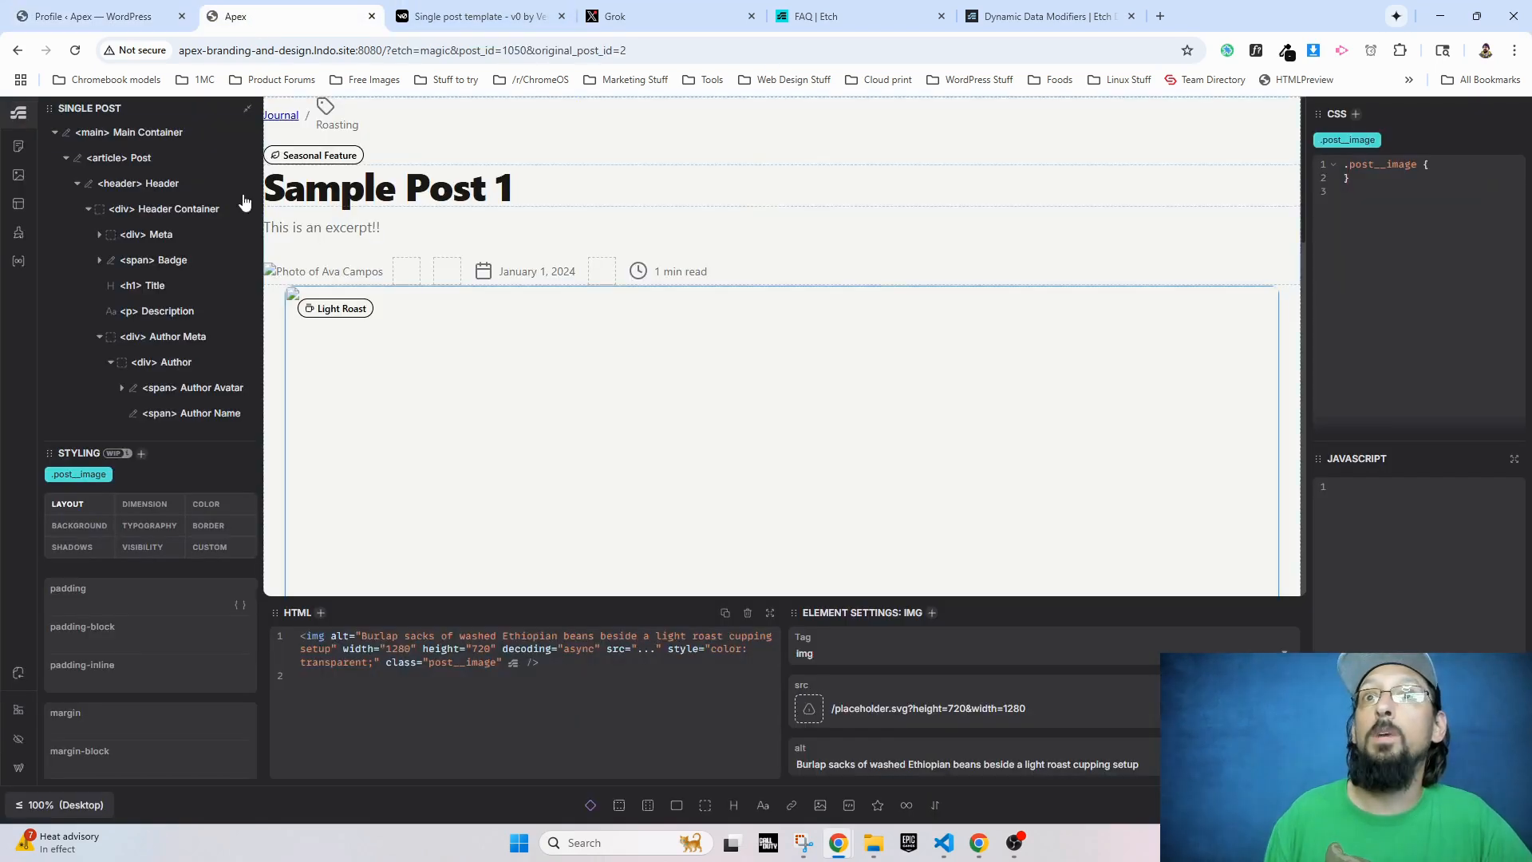
pyautogui.click(76, 51)
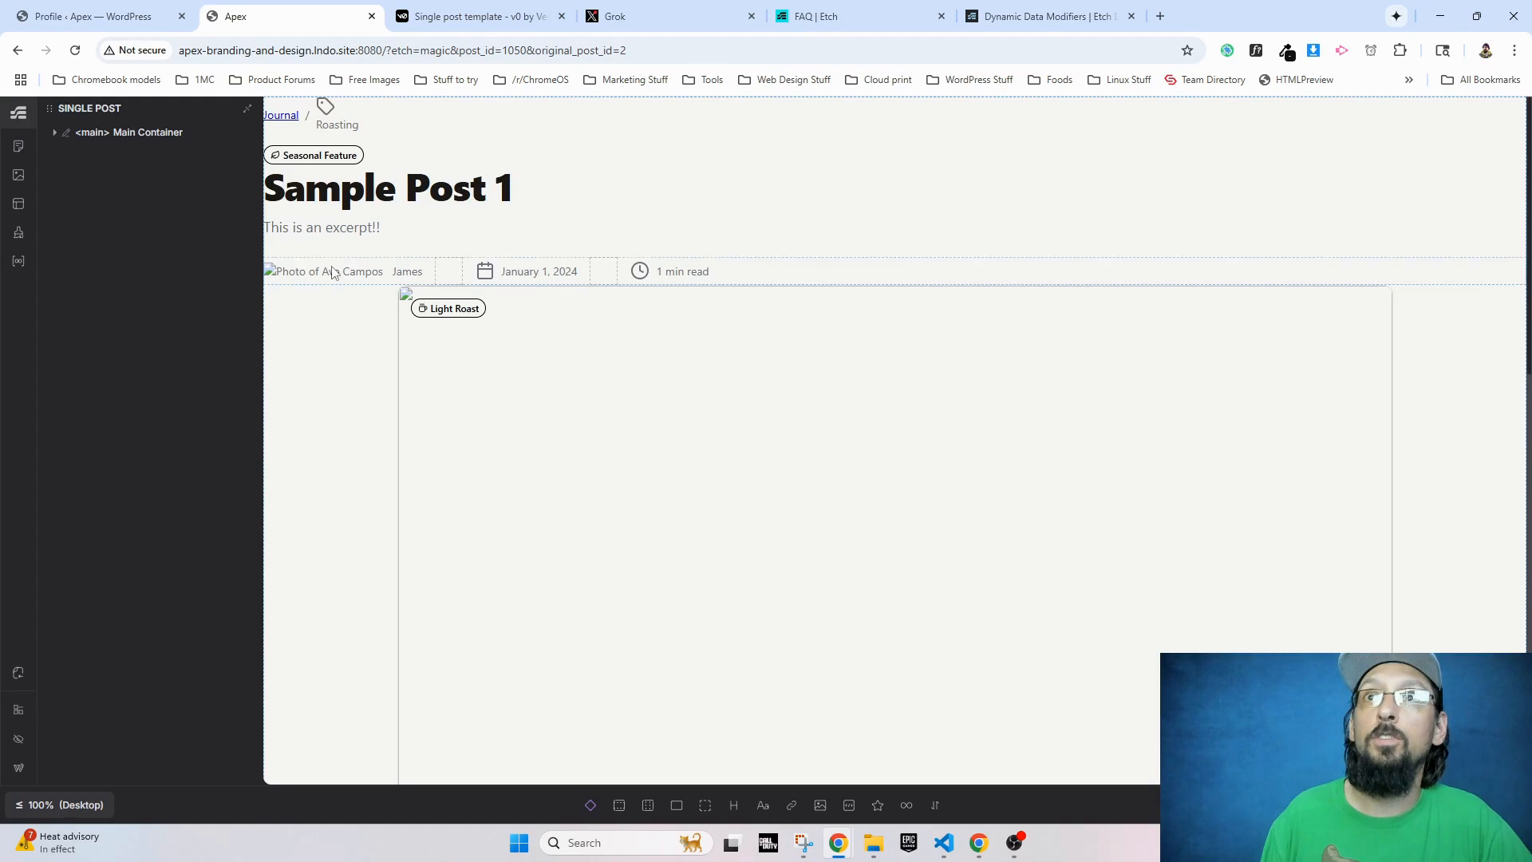
pyautogui.click(410, 276)
pyautogui.click(929, 699)
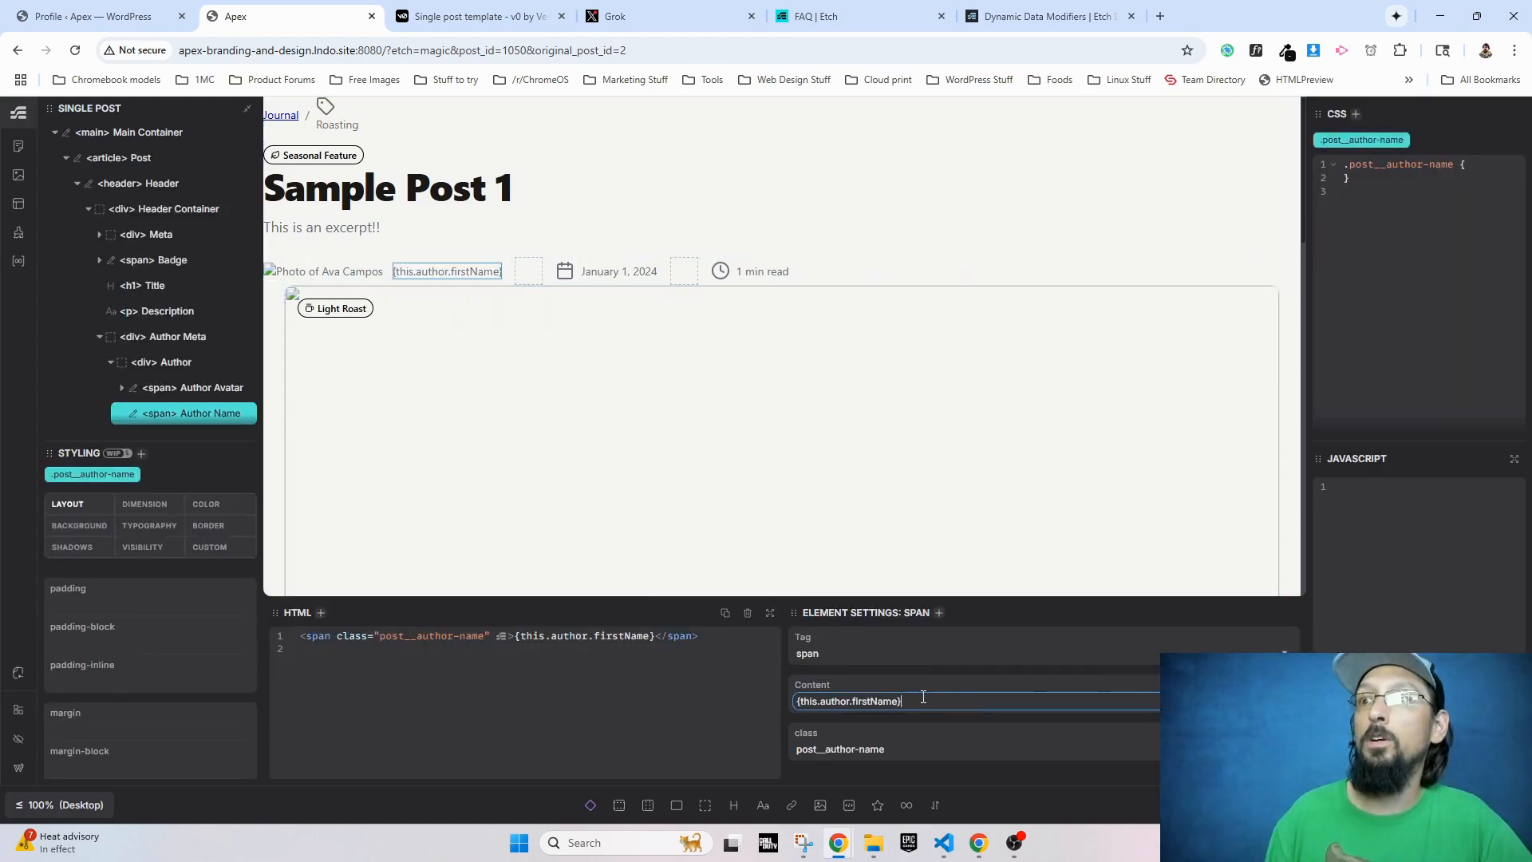
pyautogui.write('{this.author.')
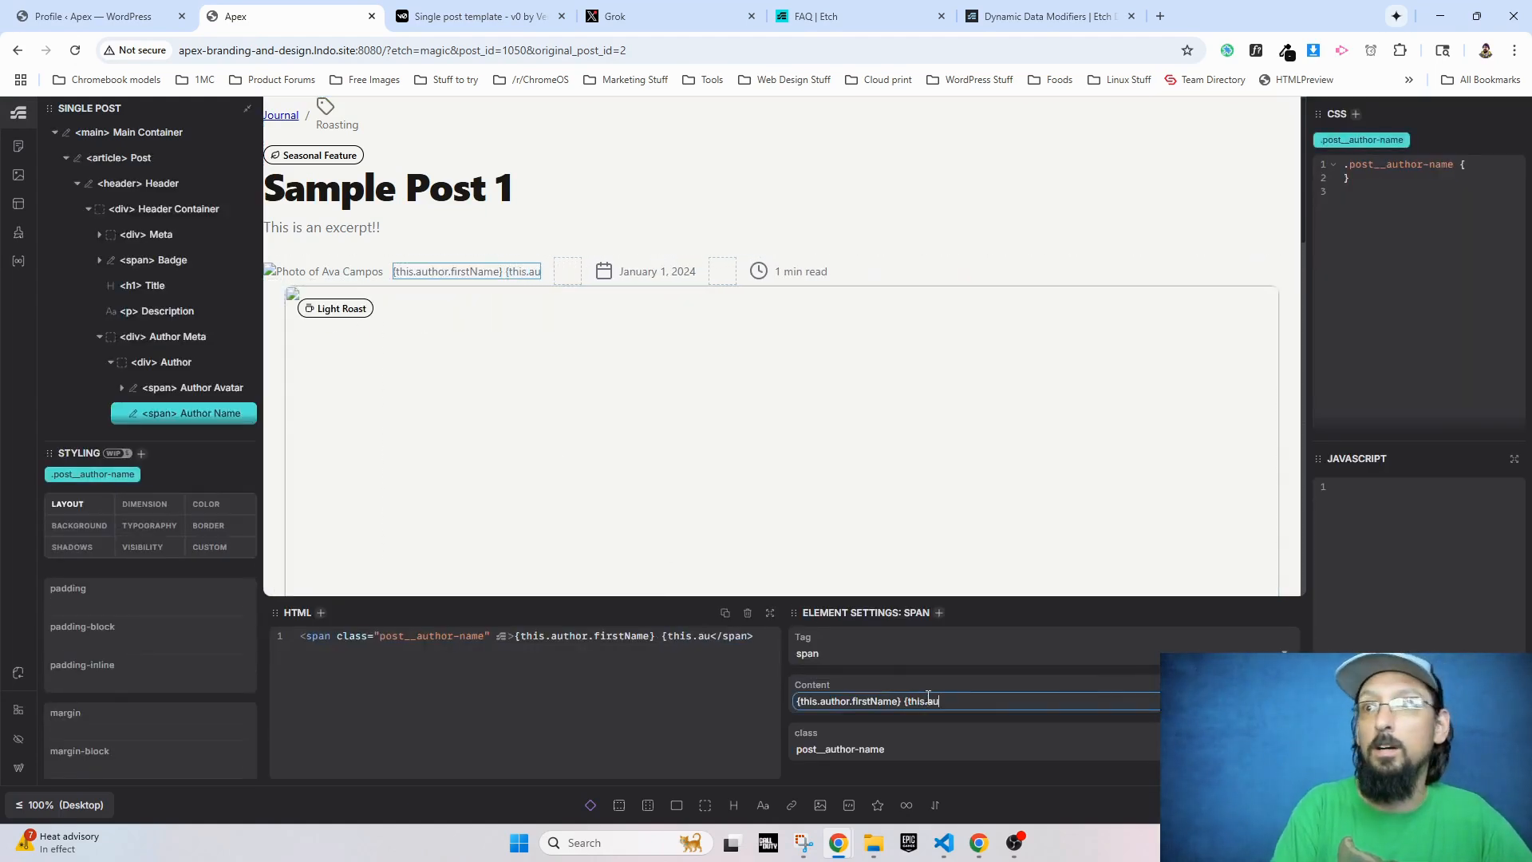
pyautogui.write('las')
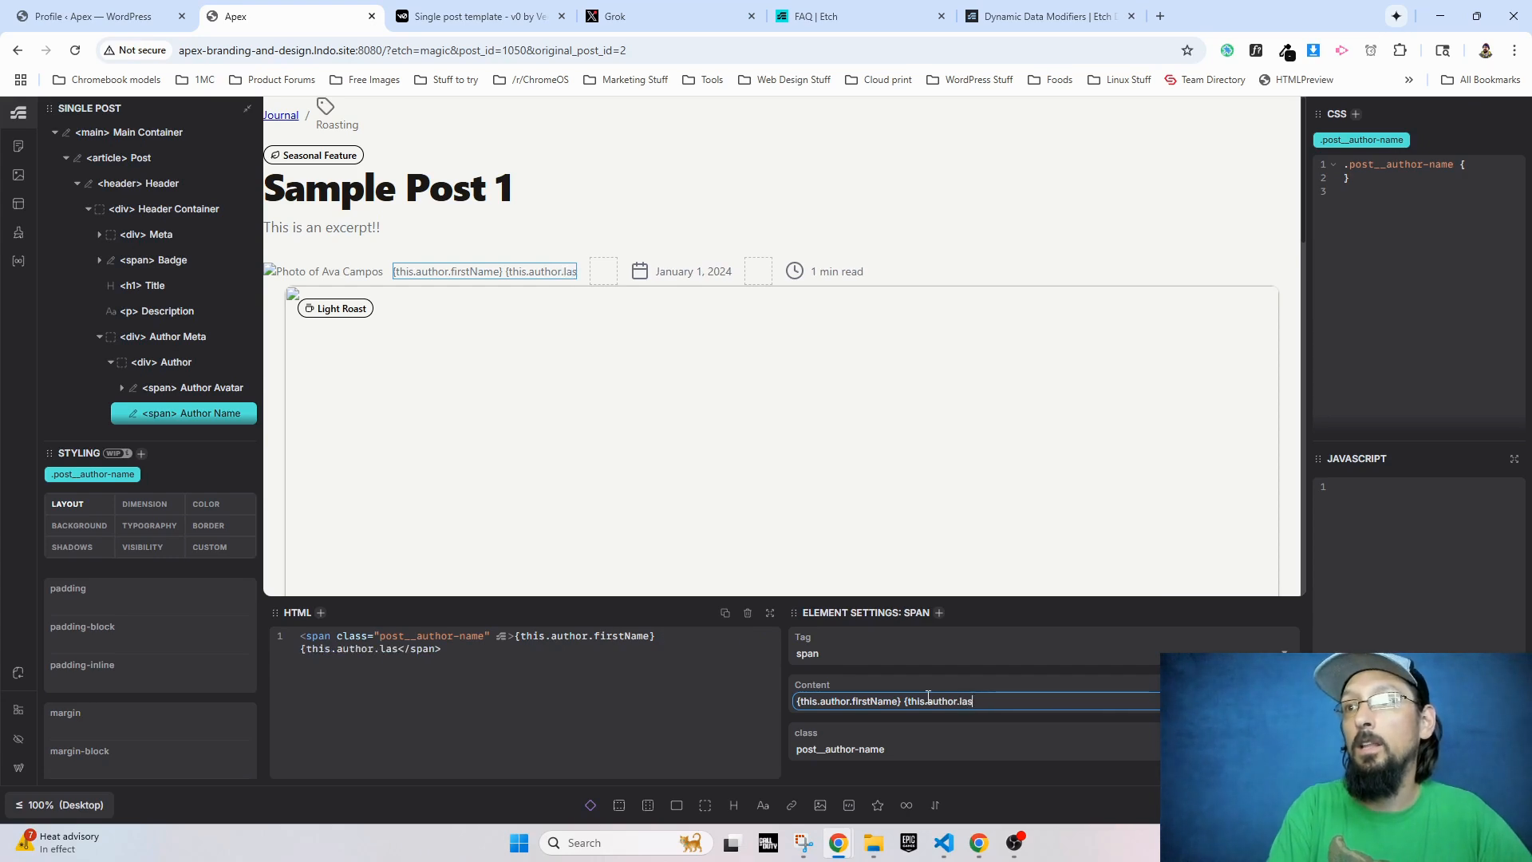
pyautogui.write('tName}')
pyautogui.click(506, 440)
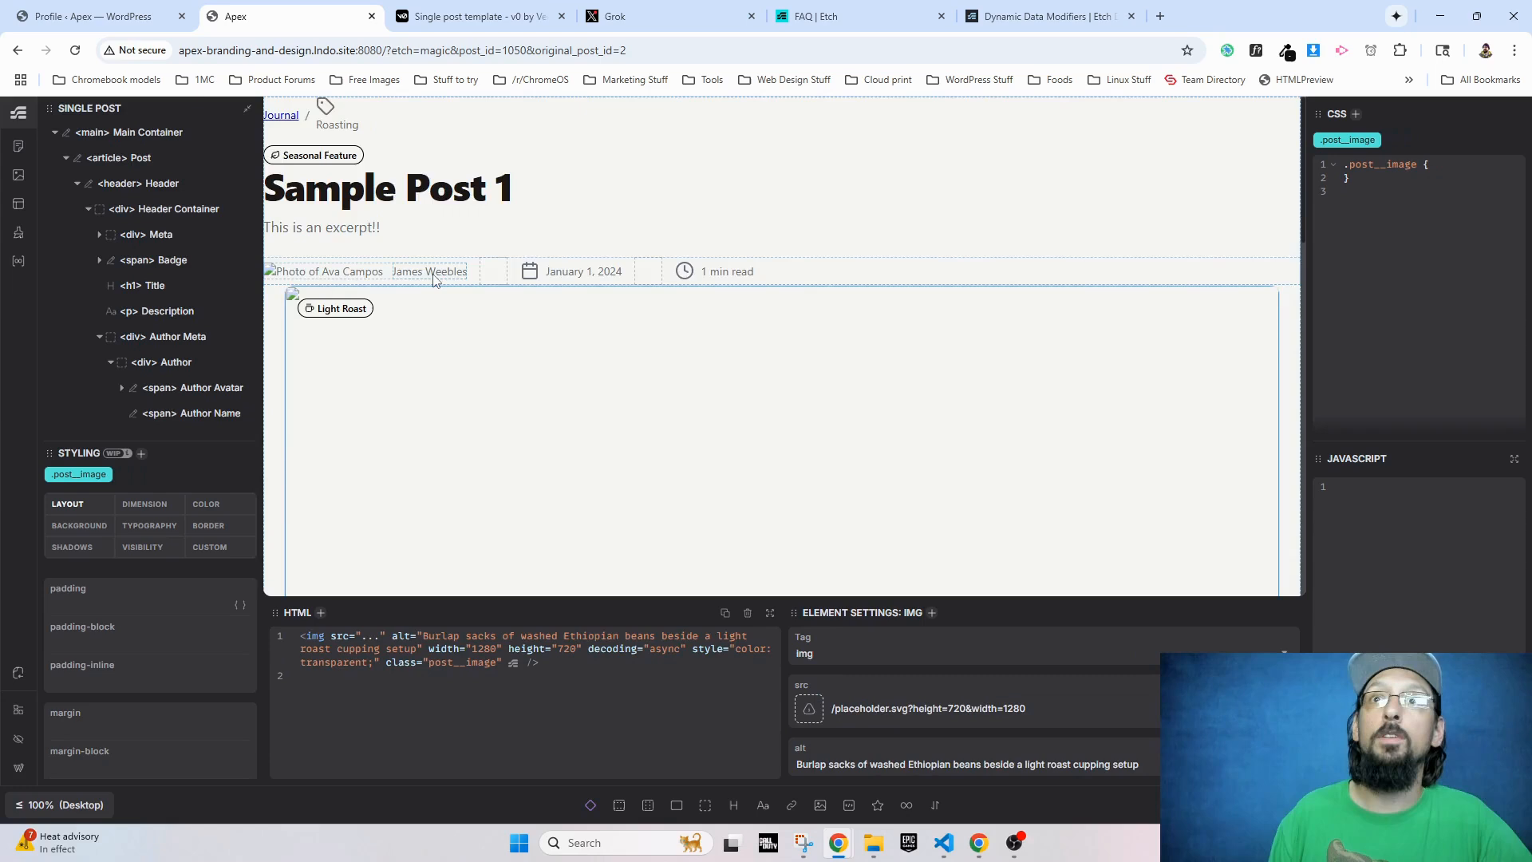
pyautogui.scroll(-5, 447, 319)
pyautogui.scroll(4, 467, 346)
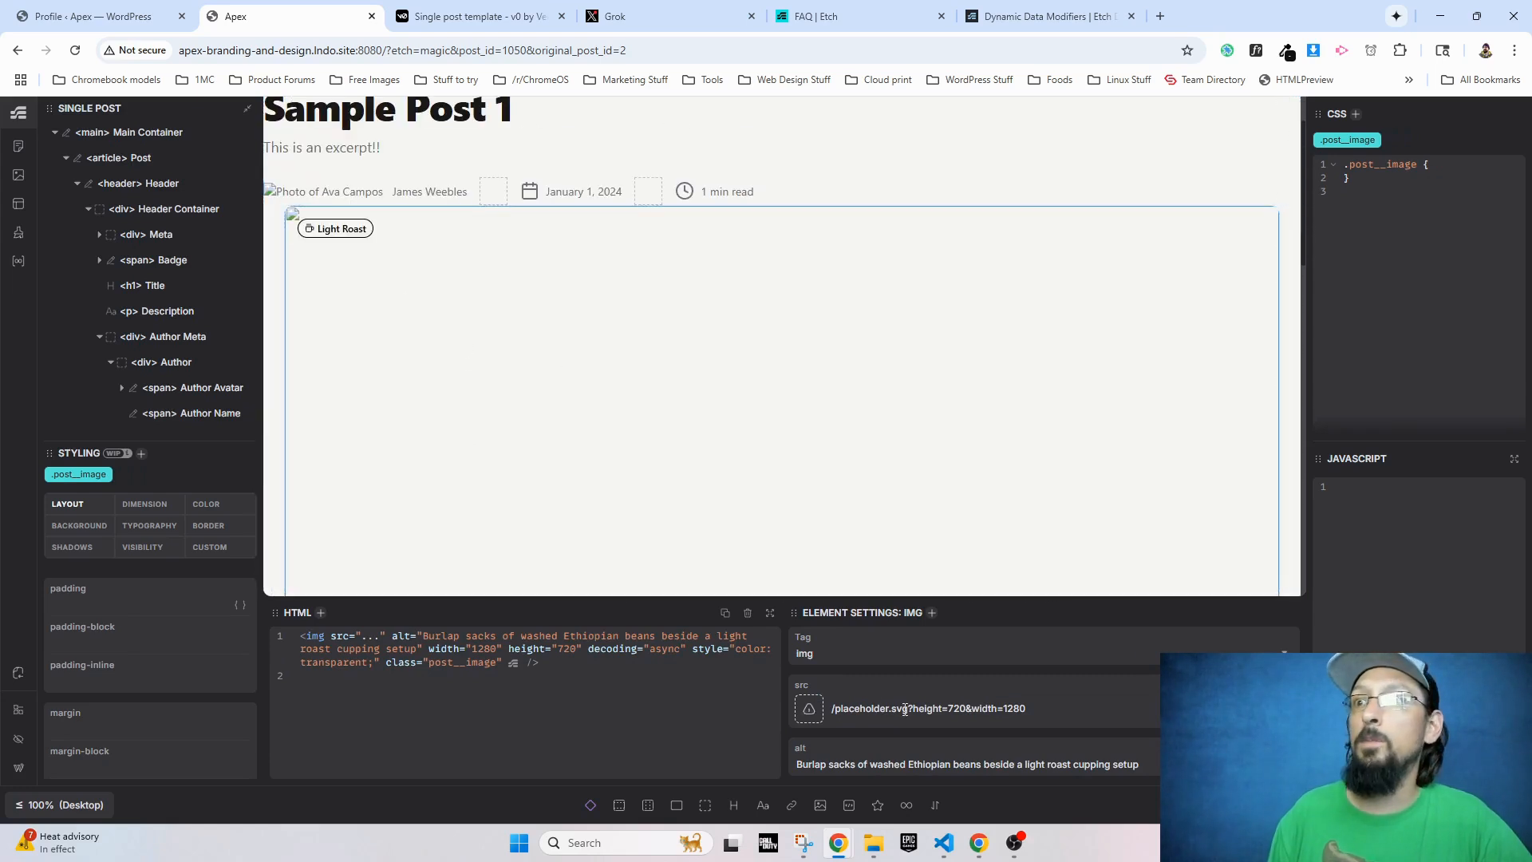
# Step: Set the source of the post's featured image to the dynamic value {this.thumbnail}
pyautogui.write('{')
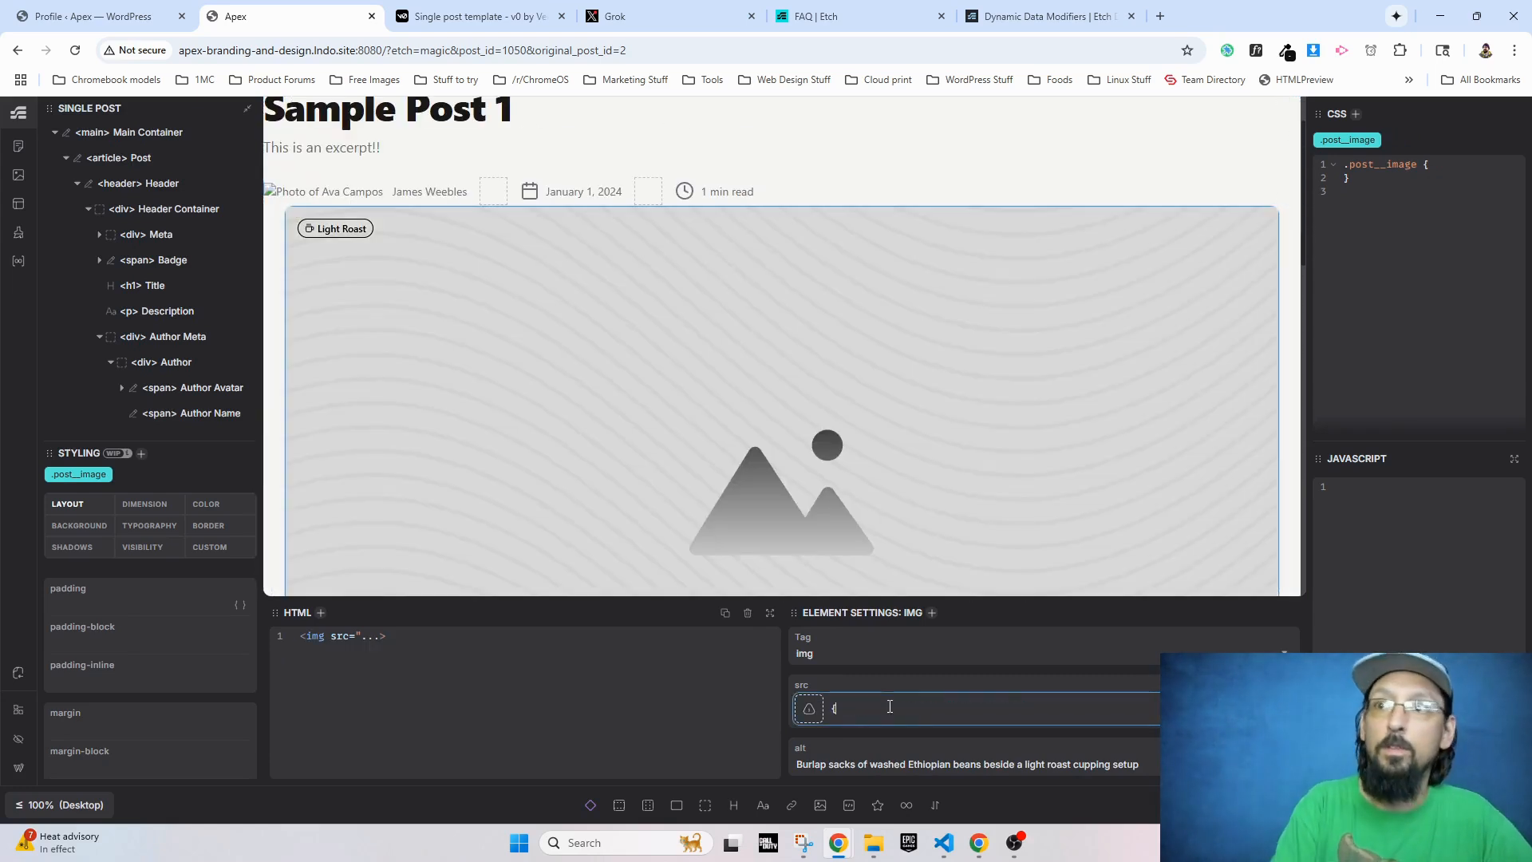
pyautogui.write('this.thumbnail')
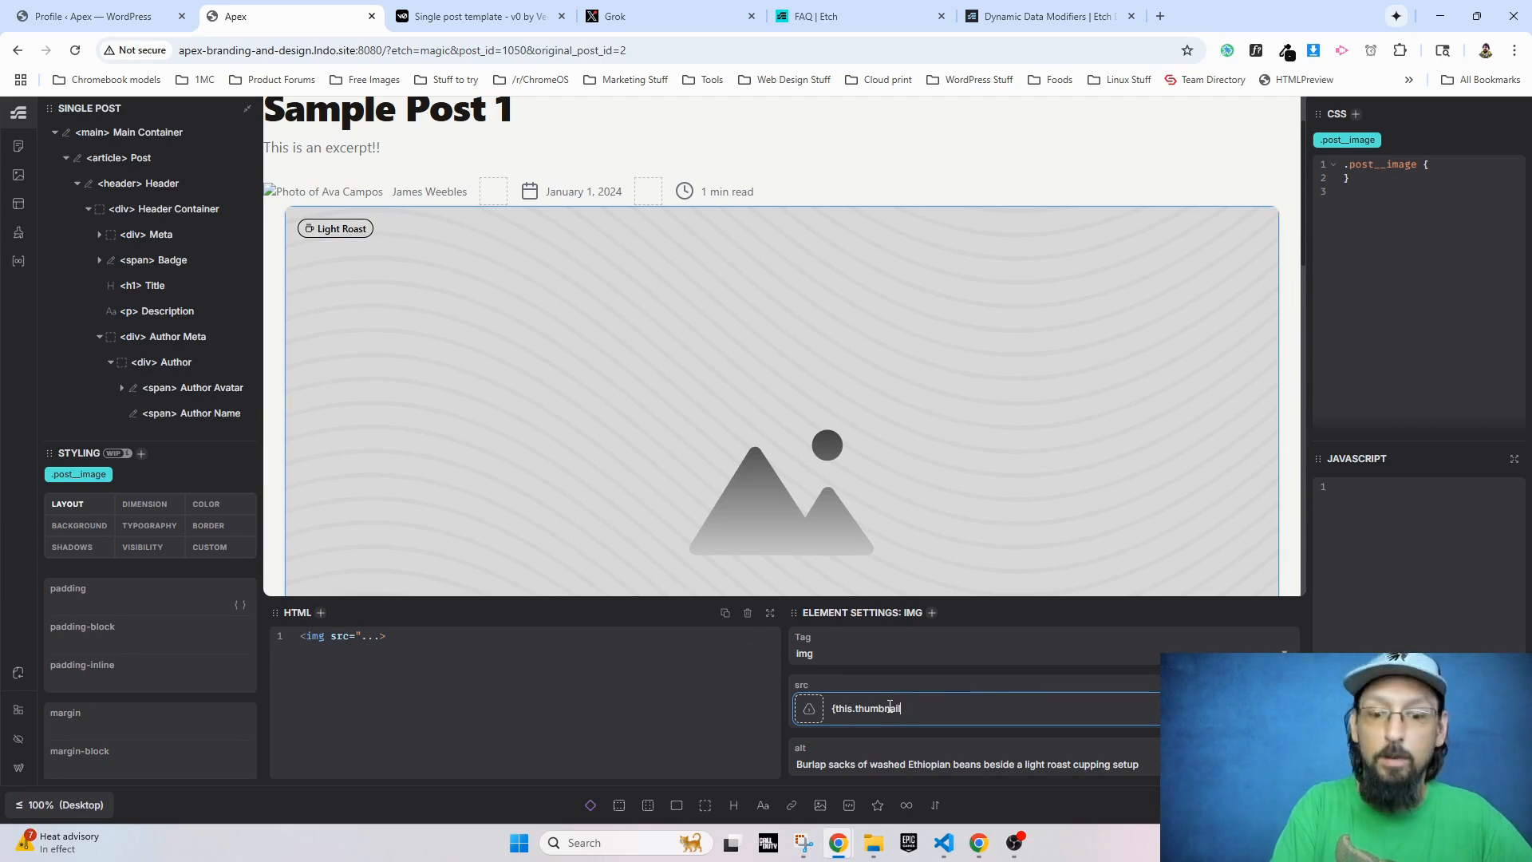
pyautogui.write('}')
# Step: Set the content of the "Published on" date below the featured image to {this.date.format("F j, Y")}, as in the header date
pyautogui.scroll(-7, 817, 449)
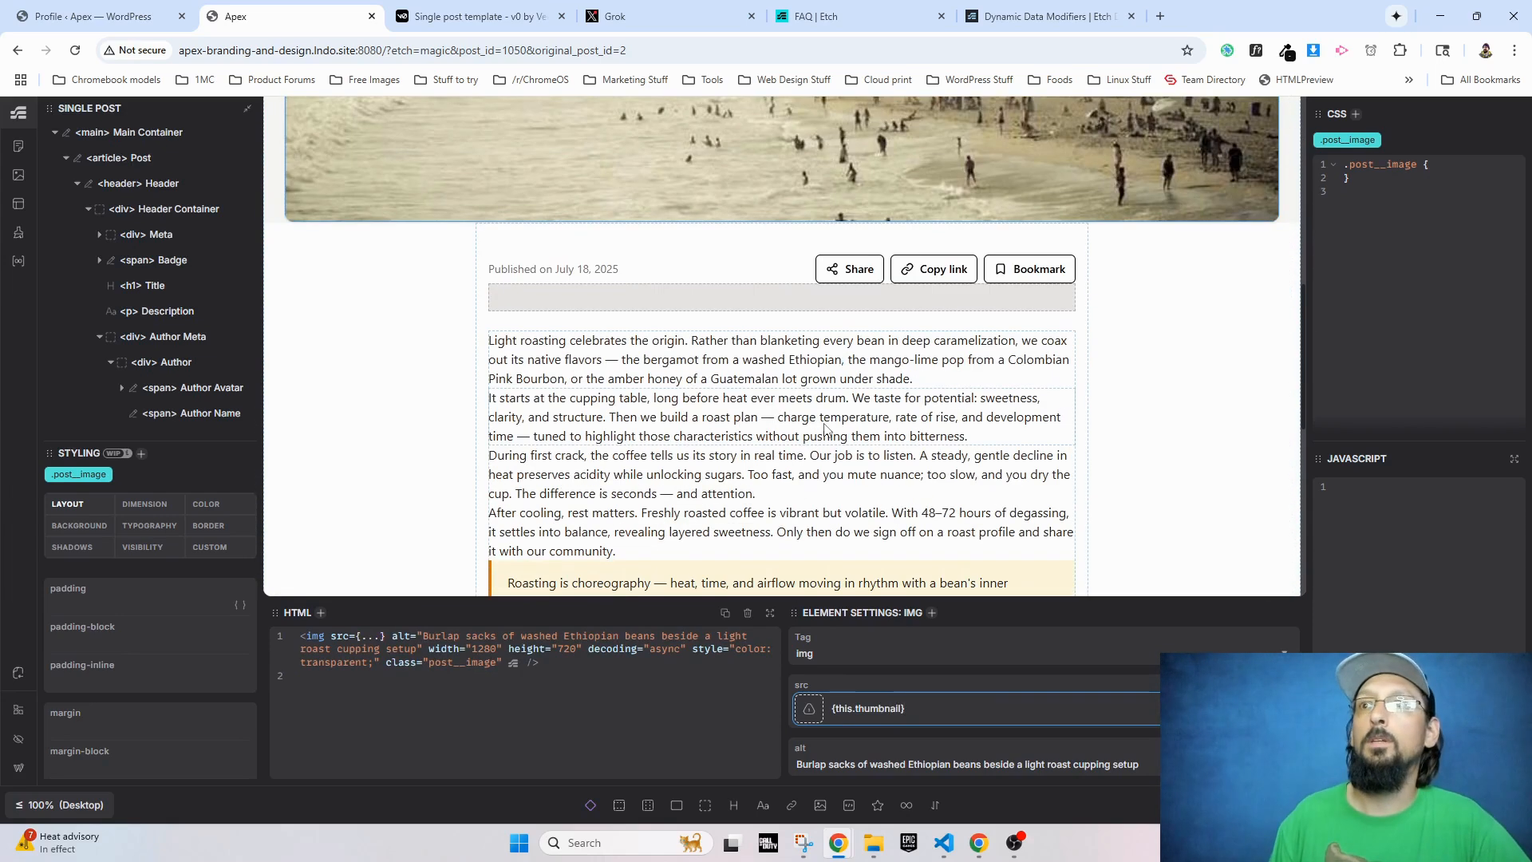
pyautogui.click(587, 269)
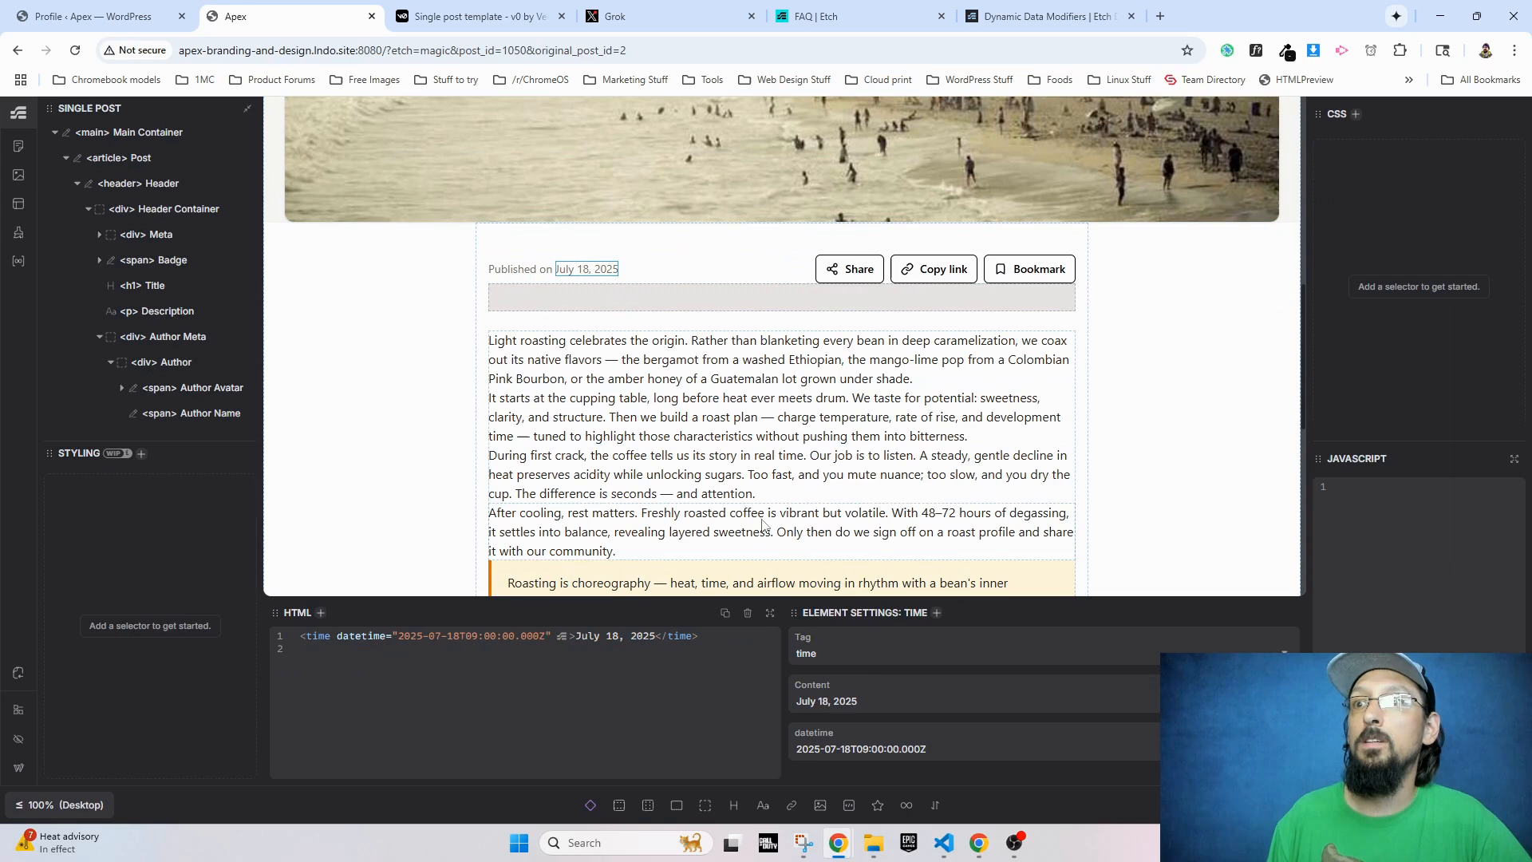
pyautogui.click(830, 701)
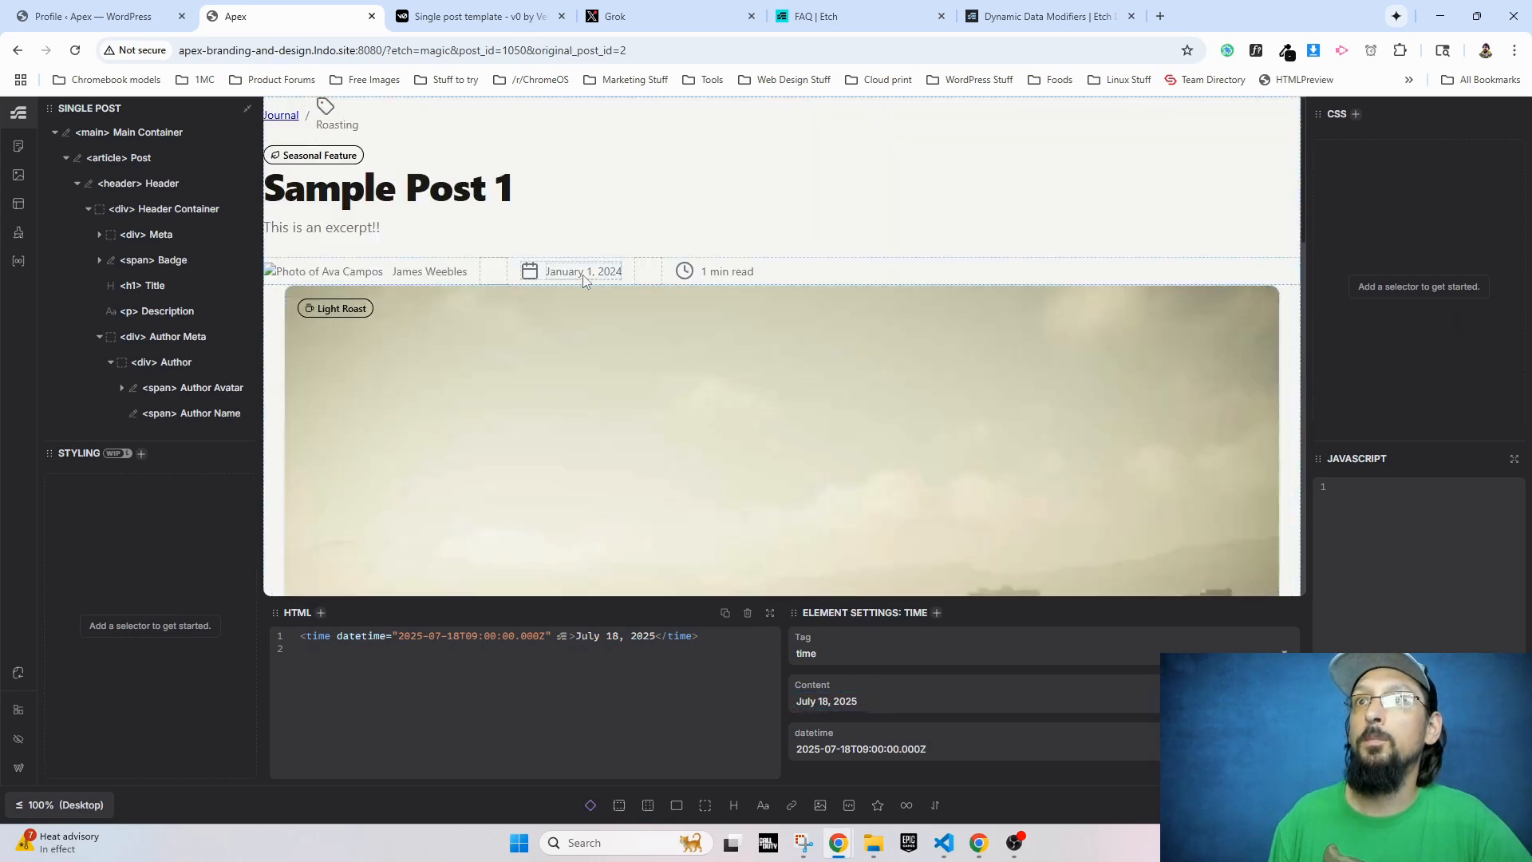
pyautogui.hotkey('ctrl', 'a')
pyautogui.write('{this.date.format("F j, Y")}')
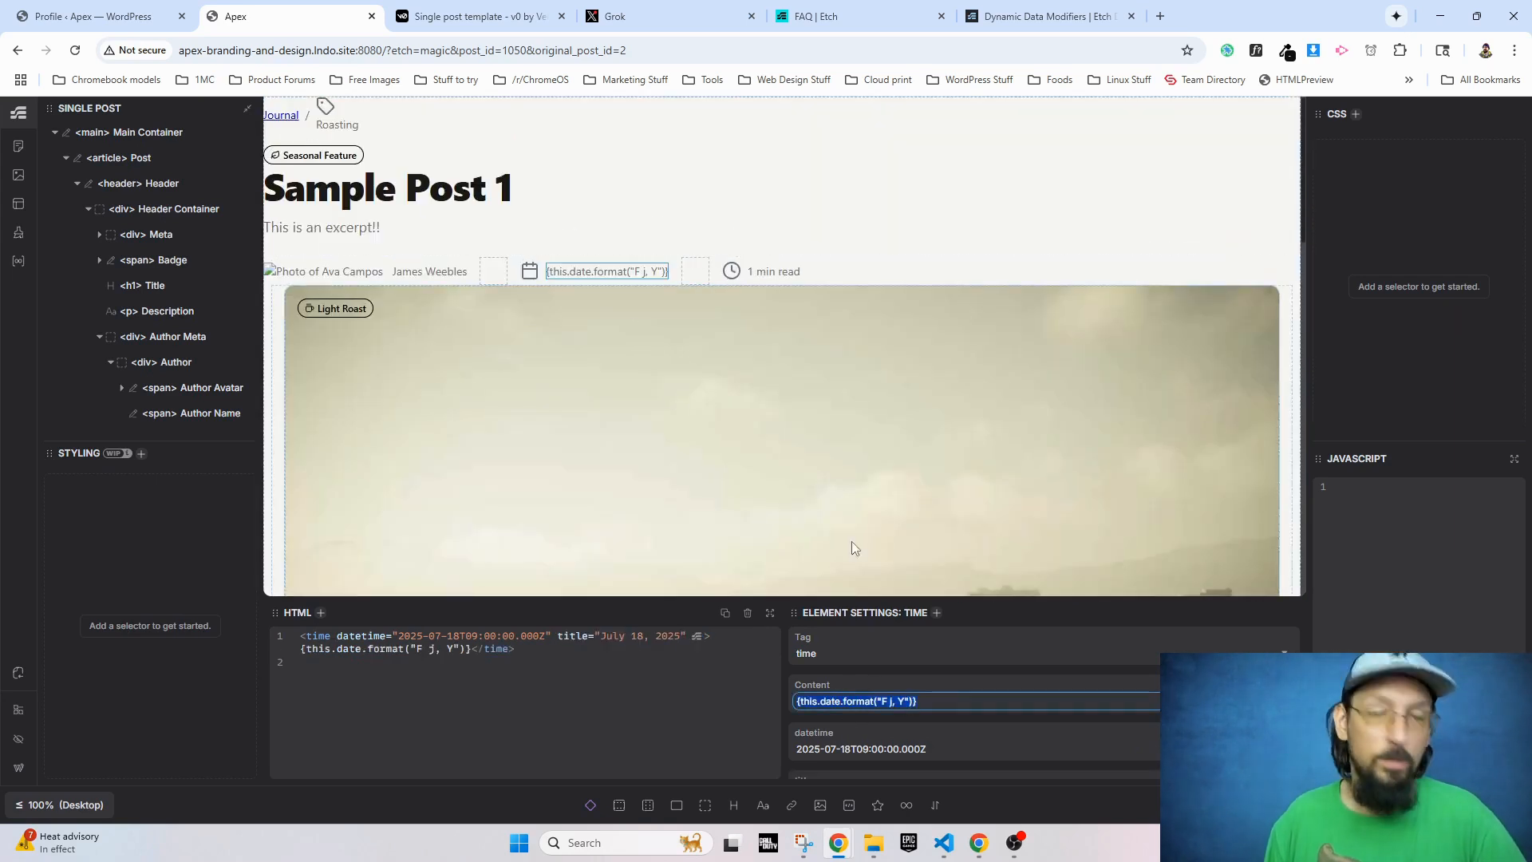
pyautogui.scroll(-8, 611, 472)
pyautogui.hotkey('ctrl', 'z')
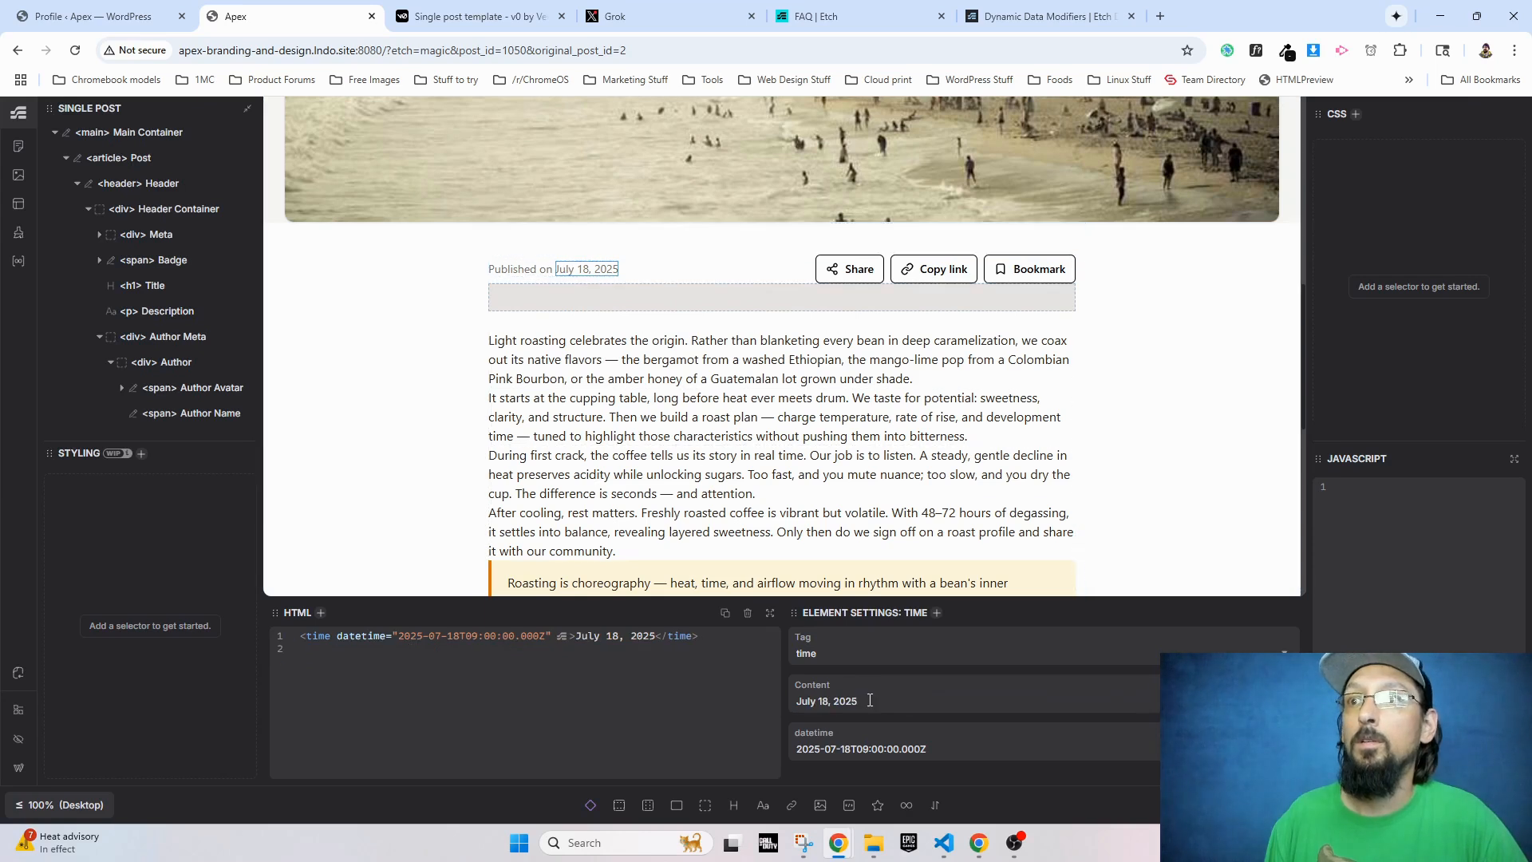
pyautogui.write('{this.date.format("F j, Y")}')
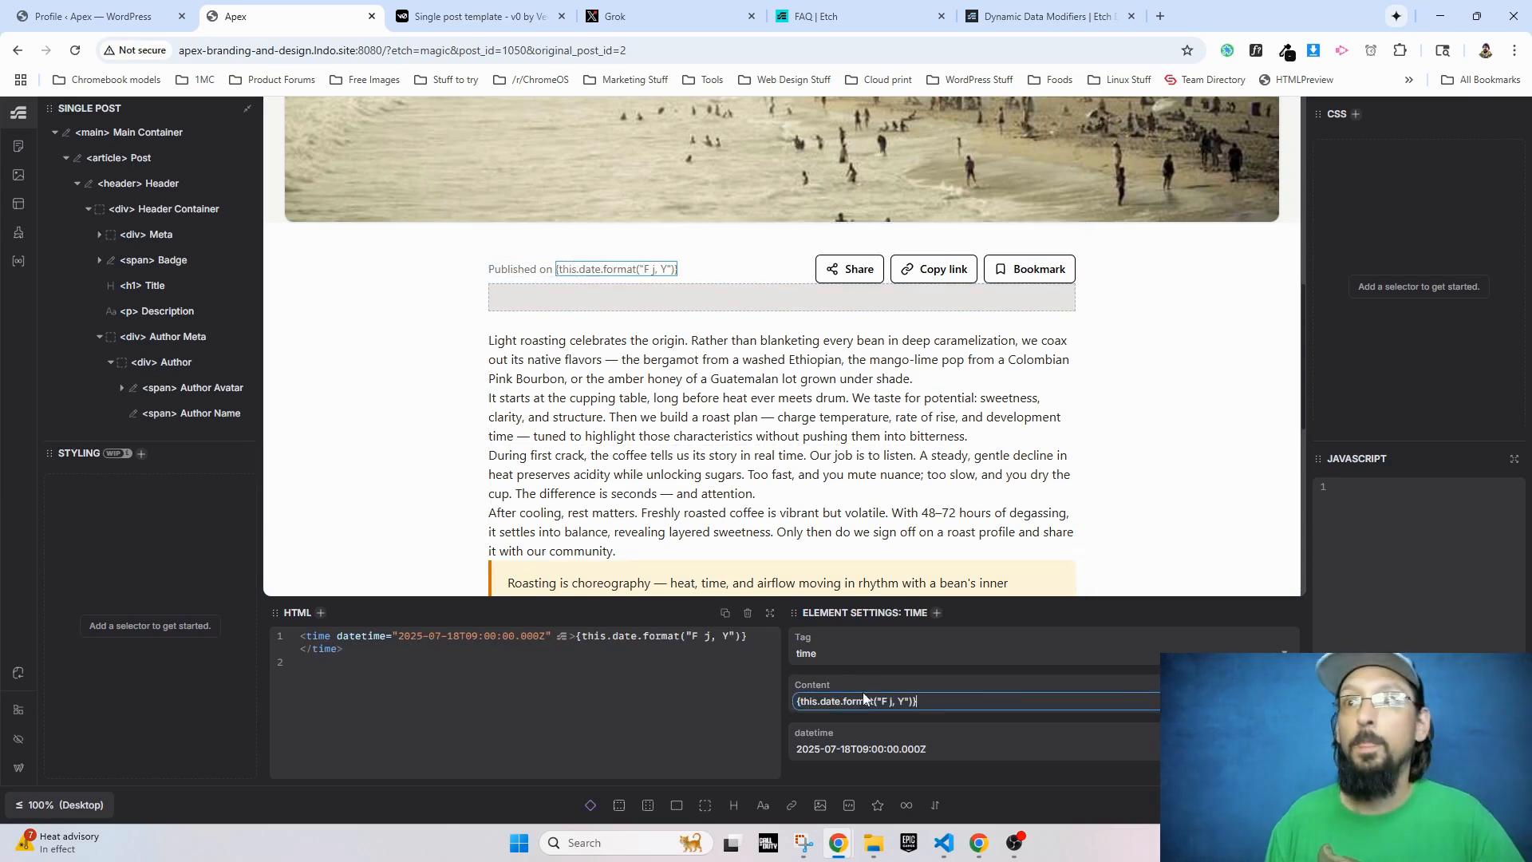
pyautogui.click(728, 479)
# Step: Delete the four placeholder paragraphs above the blockquote in the Content section
pyautogui.click(596, 354)
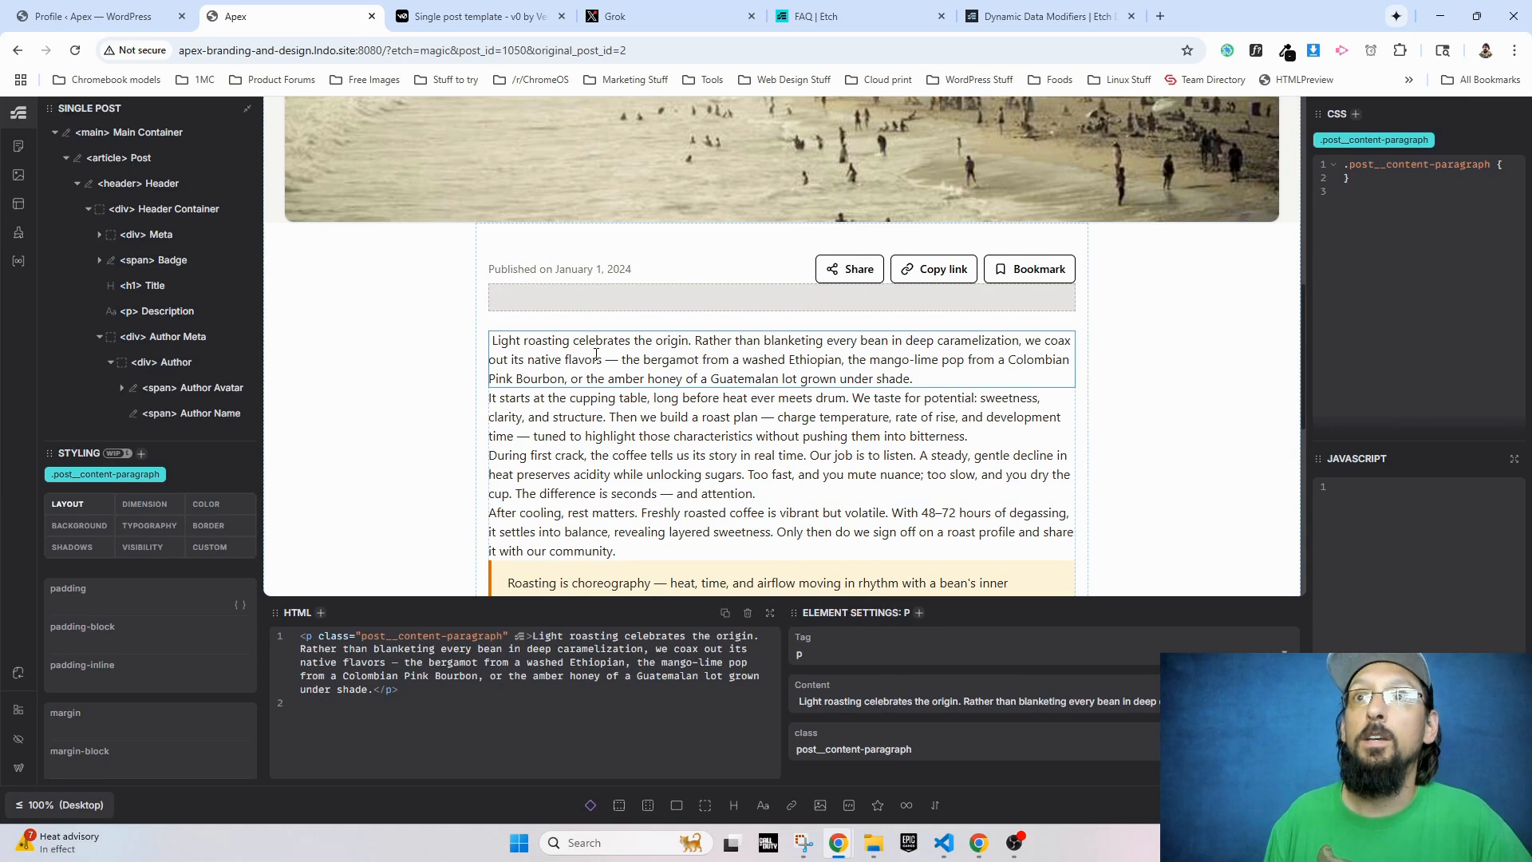
pyautogui.scroll(-10, 144, 359)
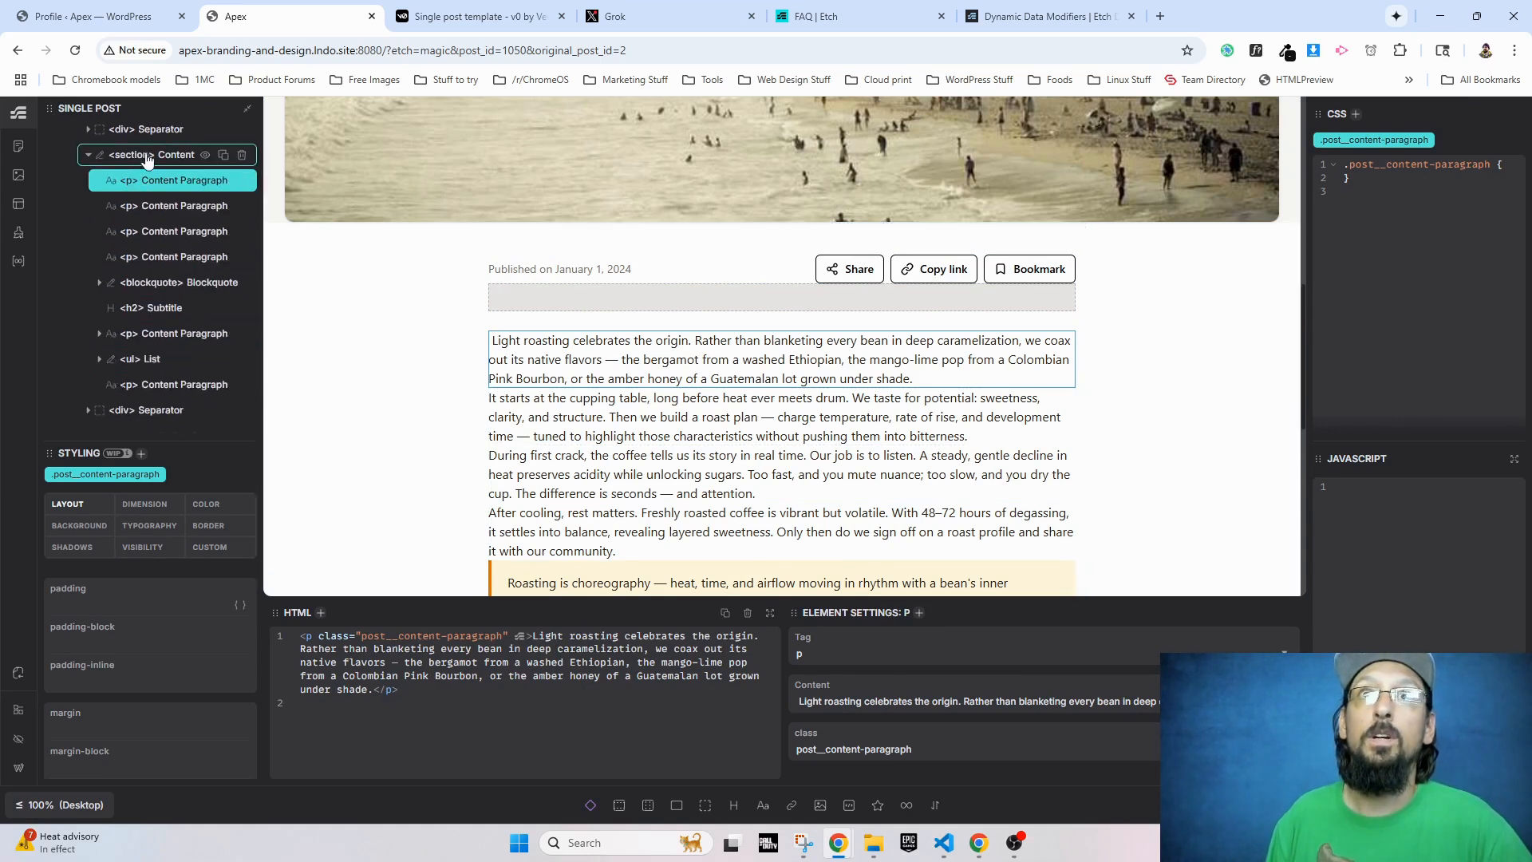
pyautogui.click(89, 155)
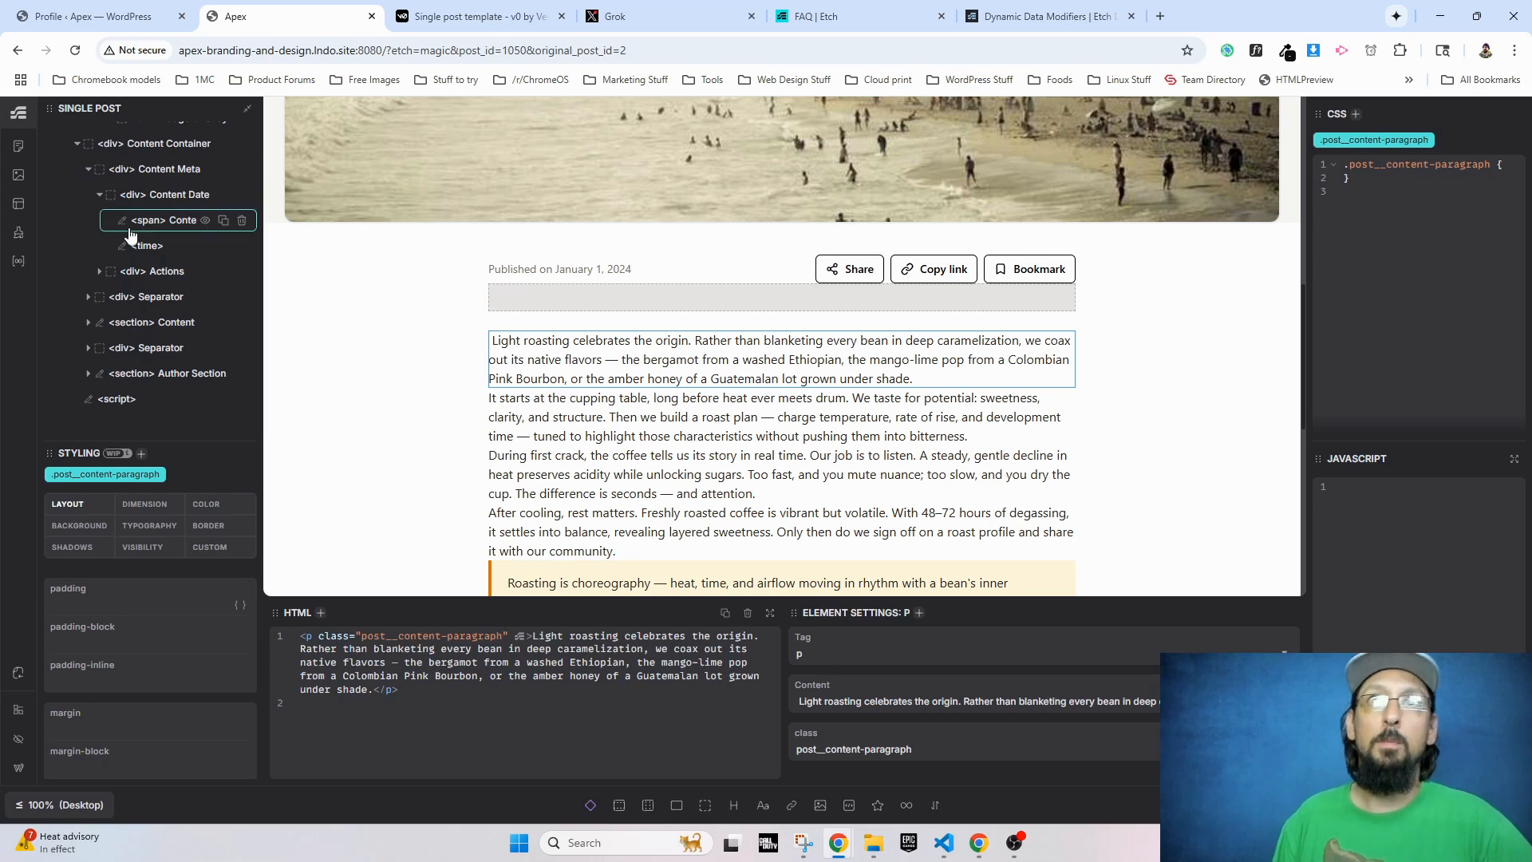
pyautogui.scroll(1, 108, 285)
pyautogui.scroll(-1, 135, 304)
pyautogui.click(88, 326)
pyautogui.scroll(-2, 132, 357)
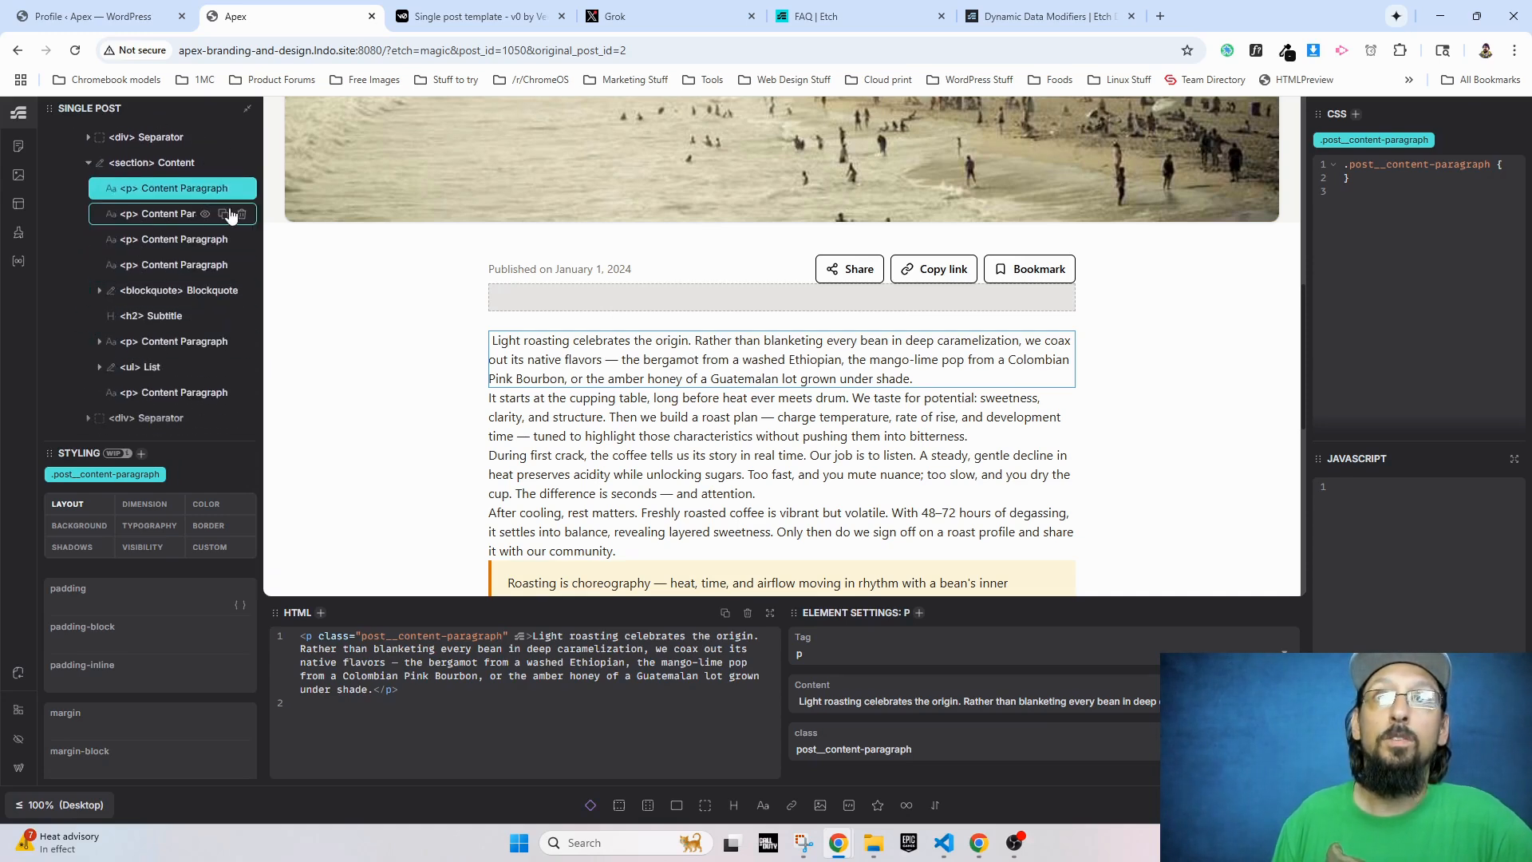
pyautogui.click(243, 215)
pyautogui.click(242, 215)
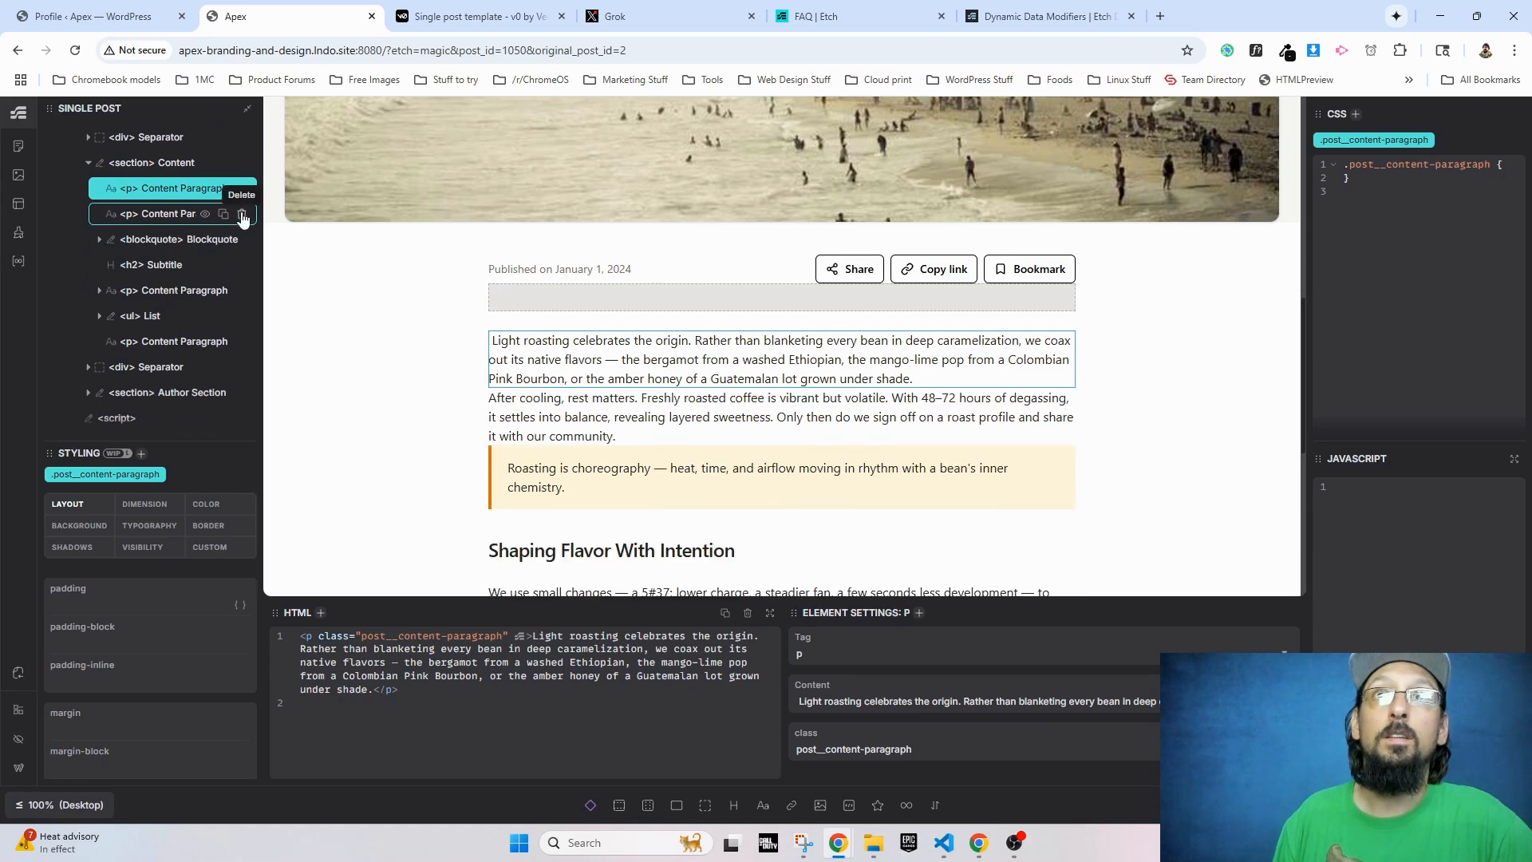
pyautogui.click(242, 215)
pyautogui.scroll(2, 159, 304)
pyautogui.scroll(-1, 164, 254)
pyautogui.click(242, 276)
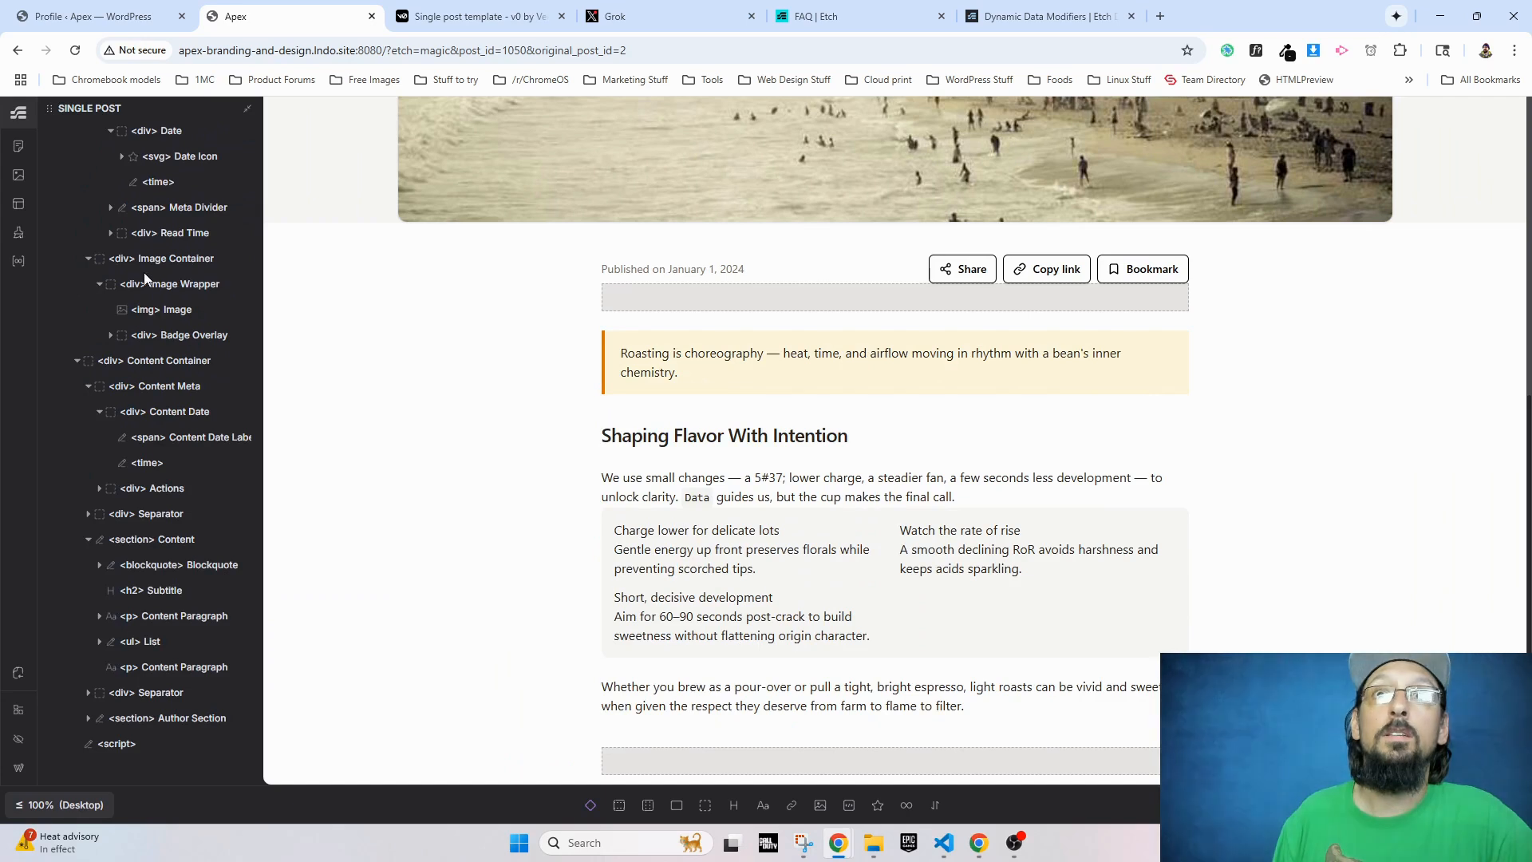
# Step: Delete the blockquote, subtitle, list and remaining paragraphs from the Content section, leaving the section itself in place
pyautogui.scroll(4, 199, 339)
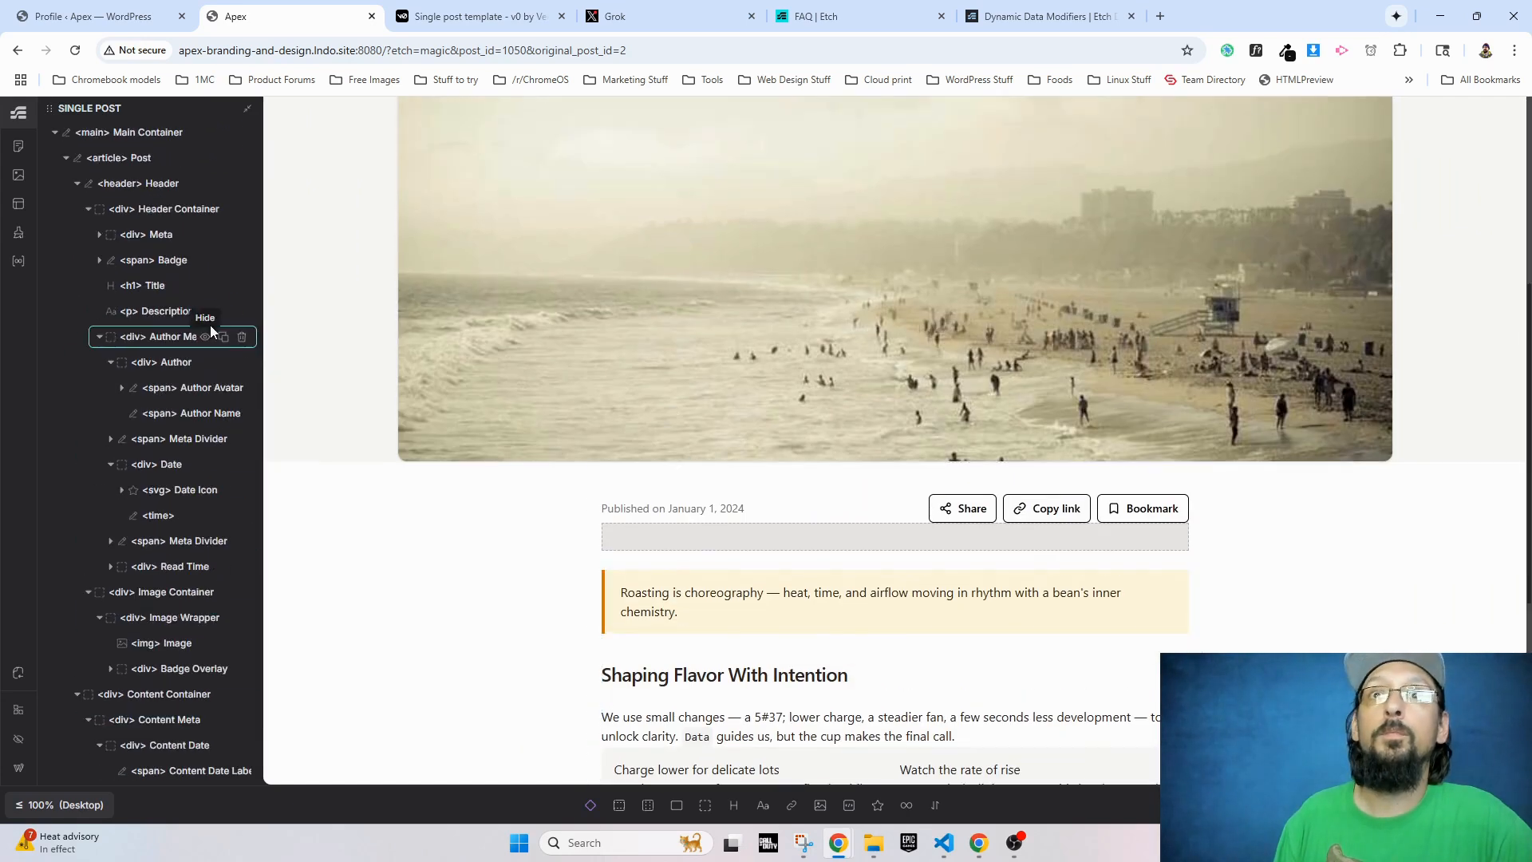
pyautogui.scroll(-4, 124, 630)
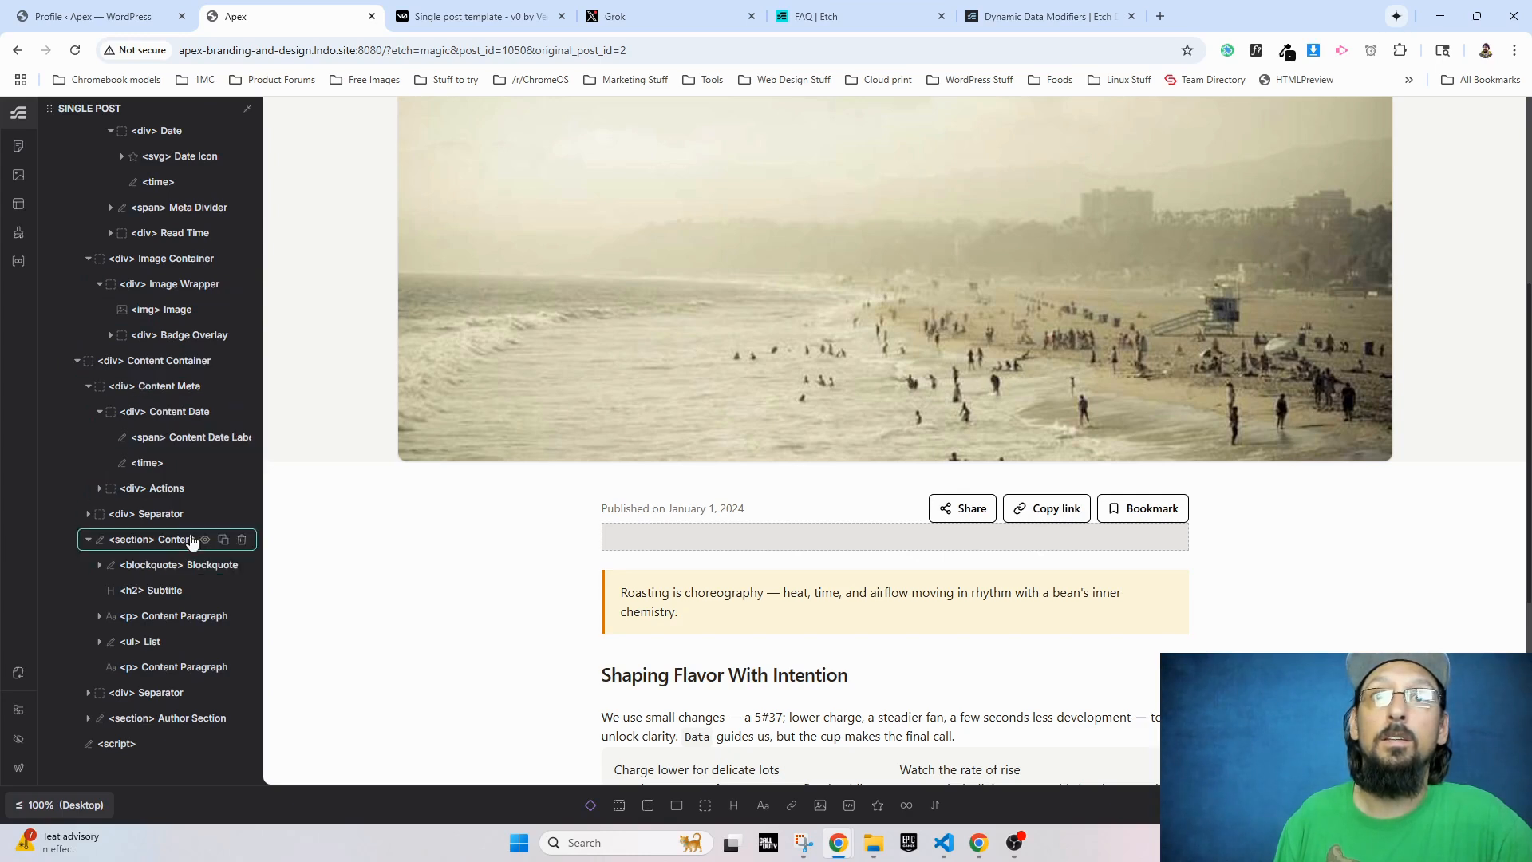
pyautogui.click(161, 564)
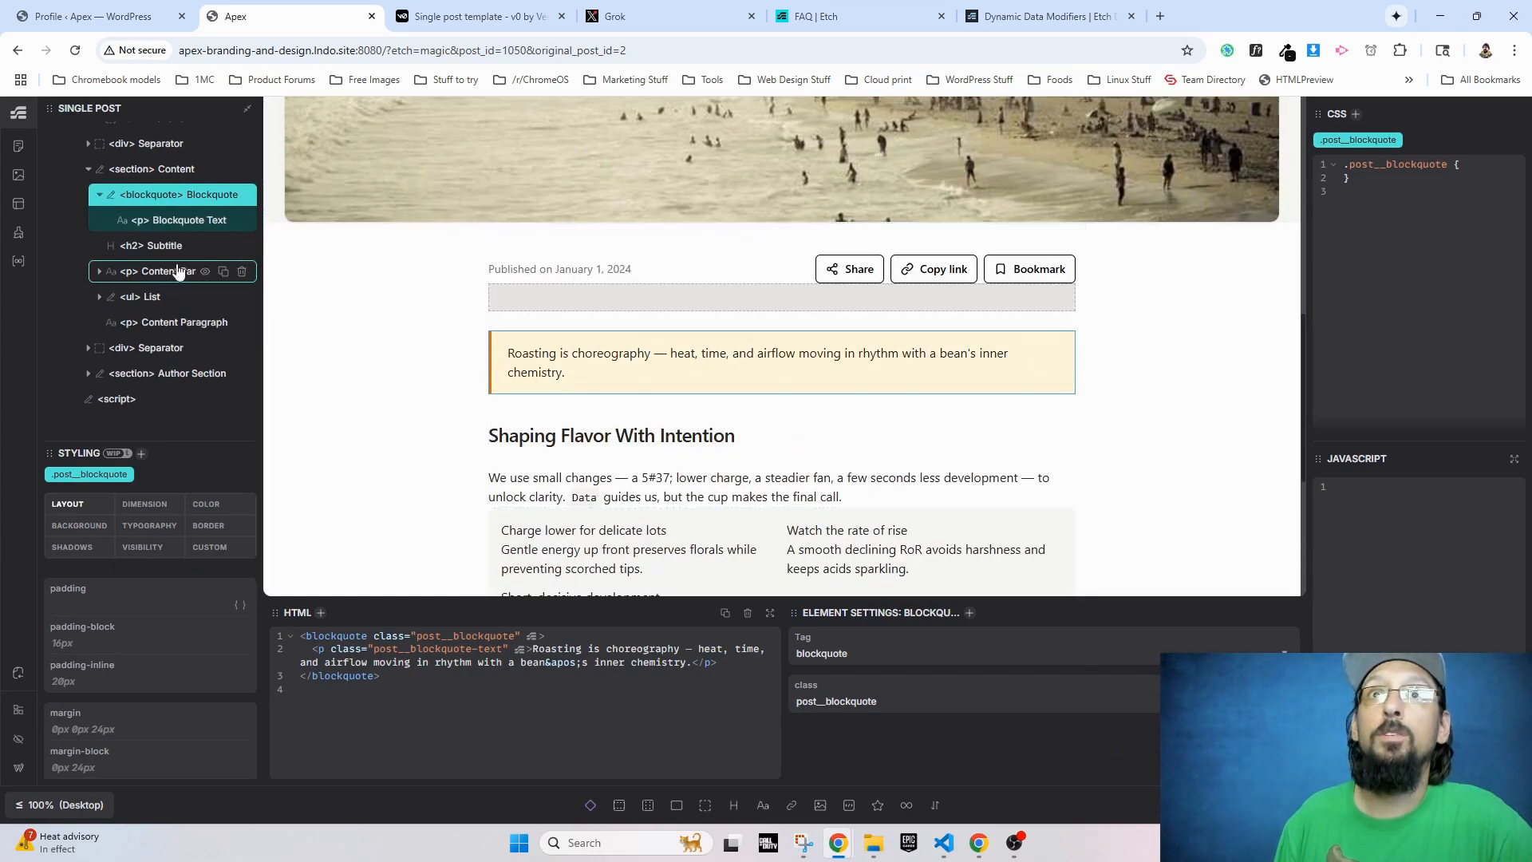
pyautogui.click(242, 194)
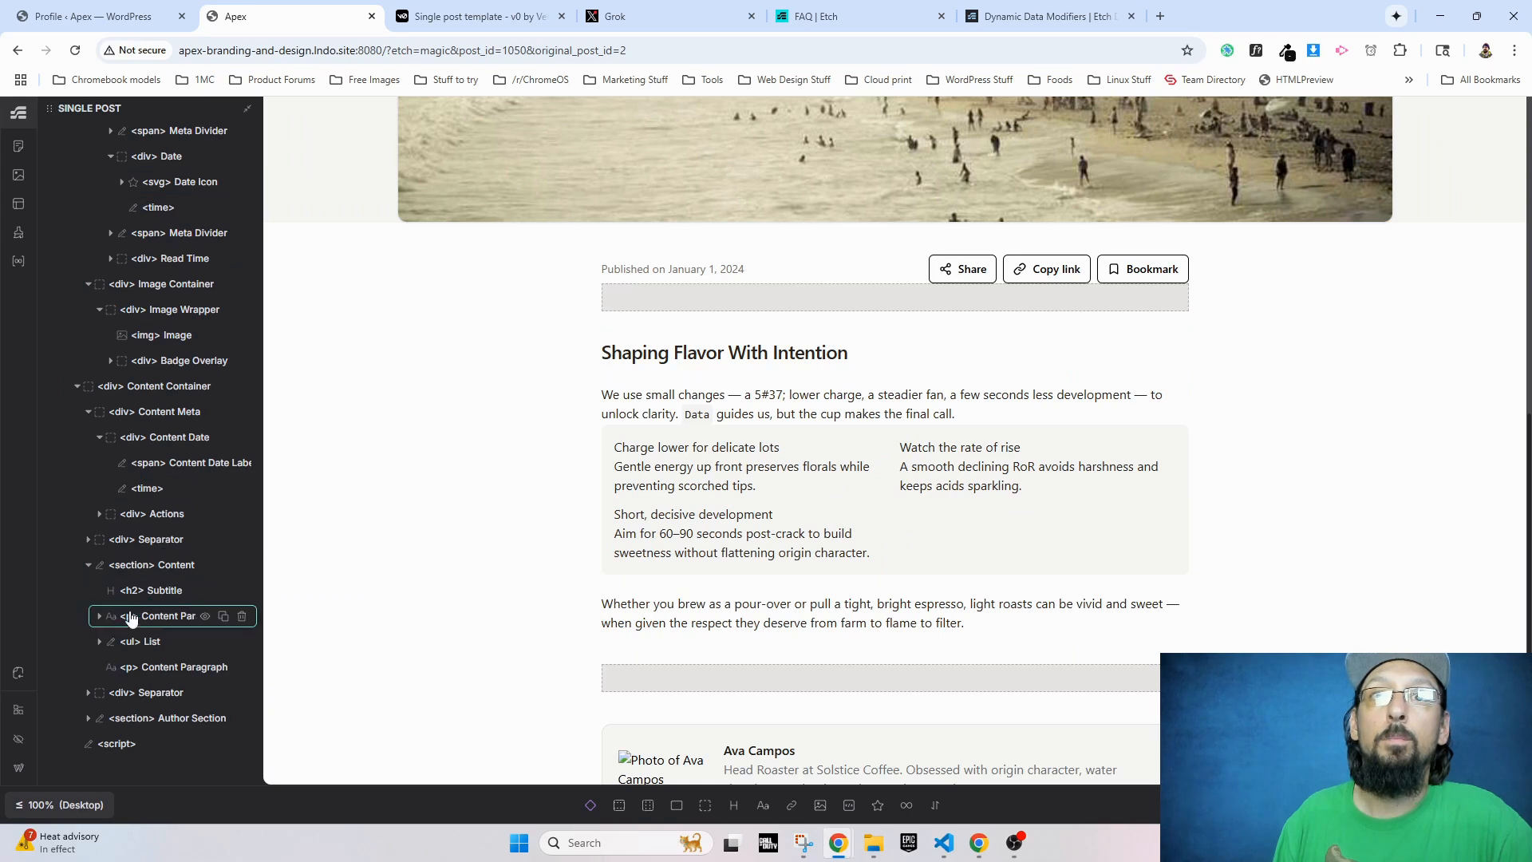
pyautogui.click(88, 567)
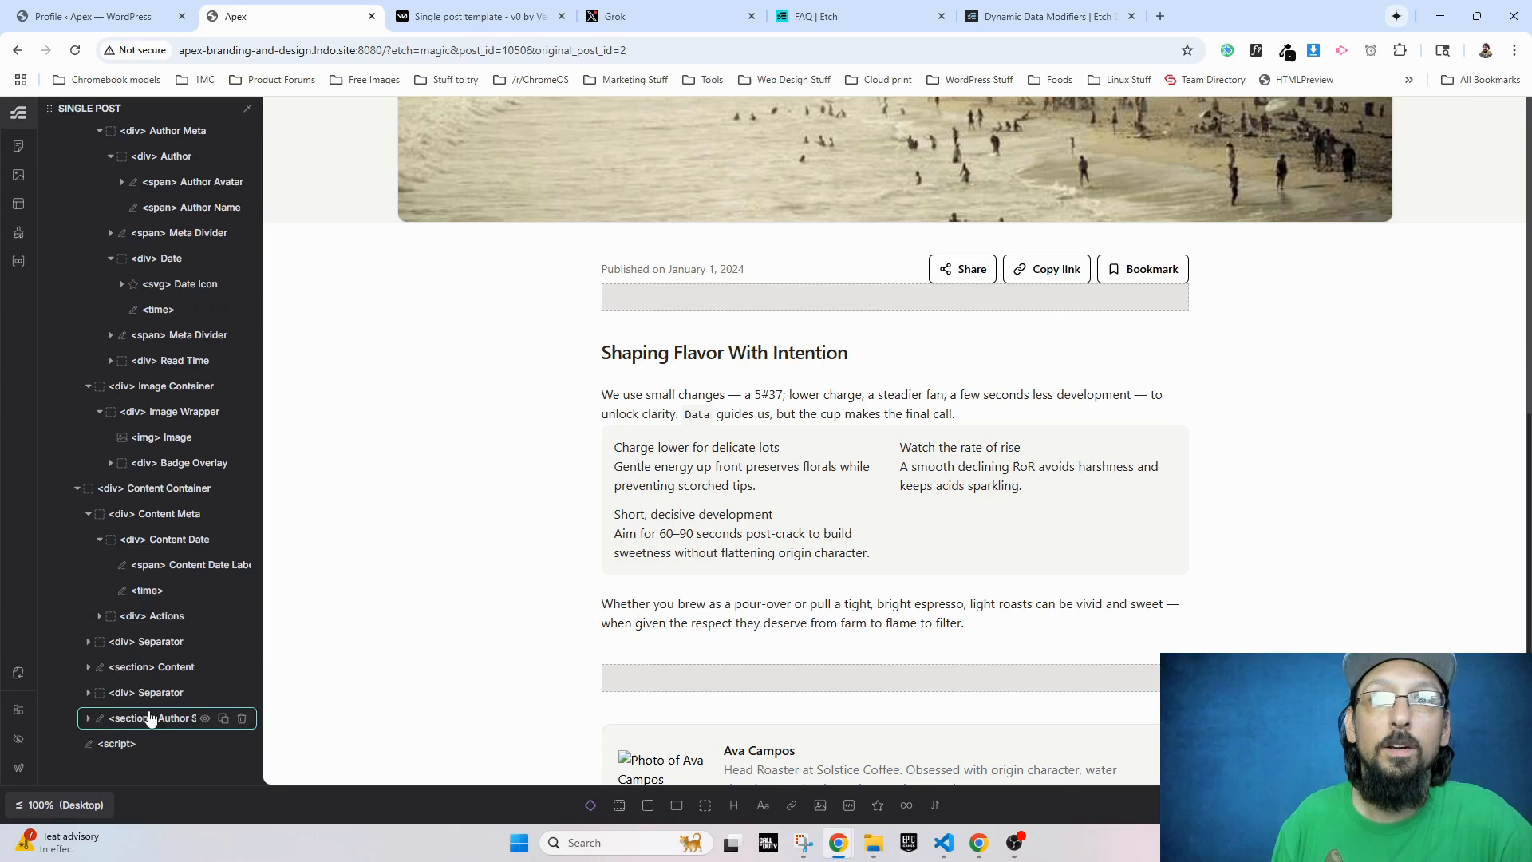
pyautogui.click(88, 667)
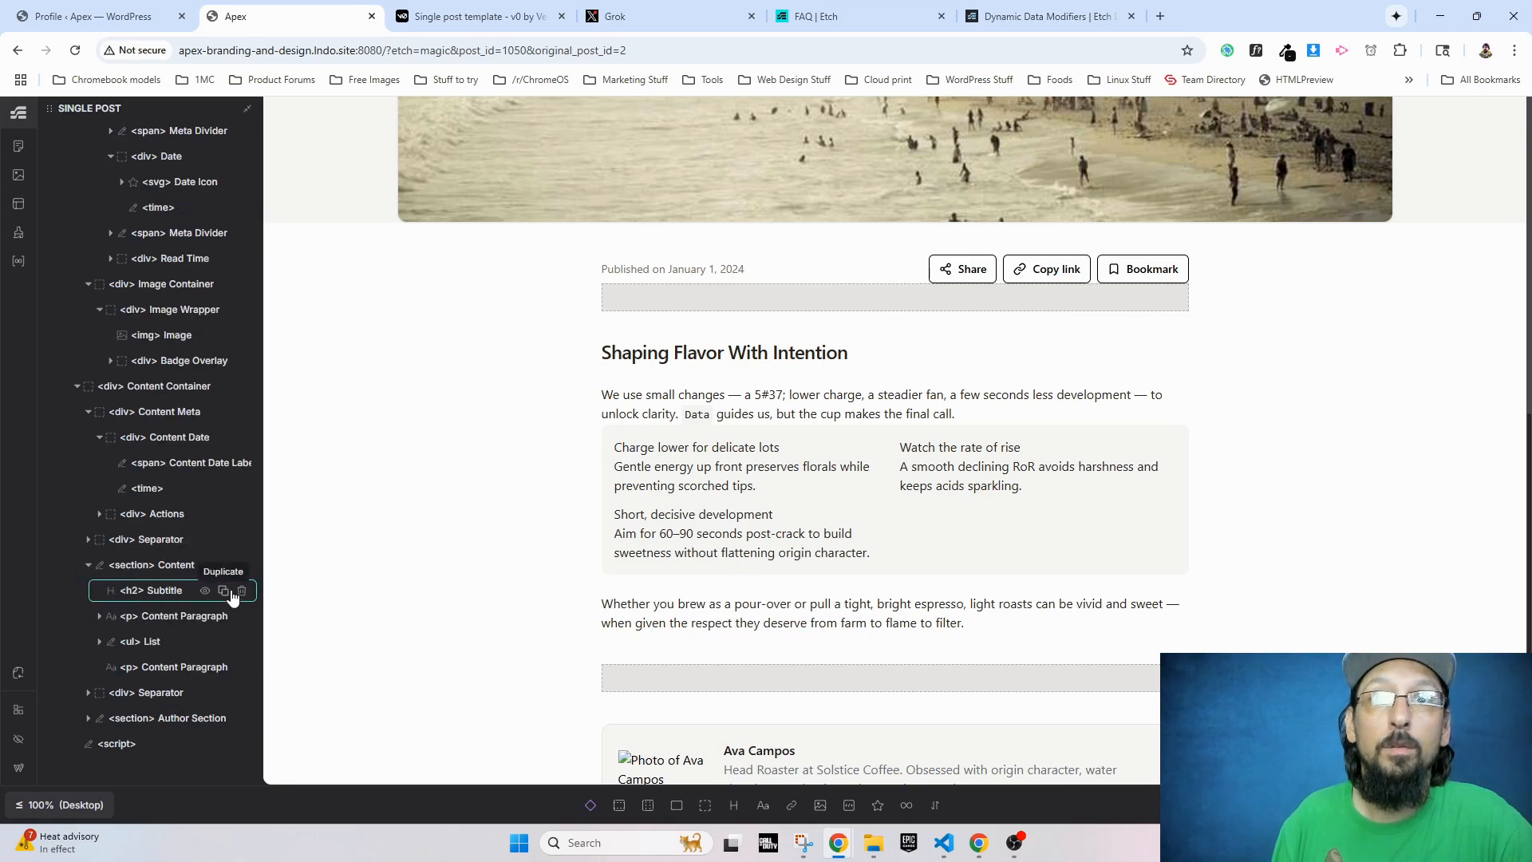
pyautogui.click(241, 592)
pyautogui.click(242, 616)
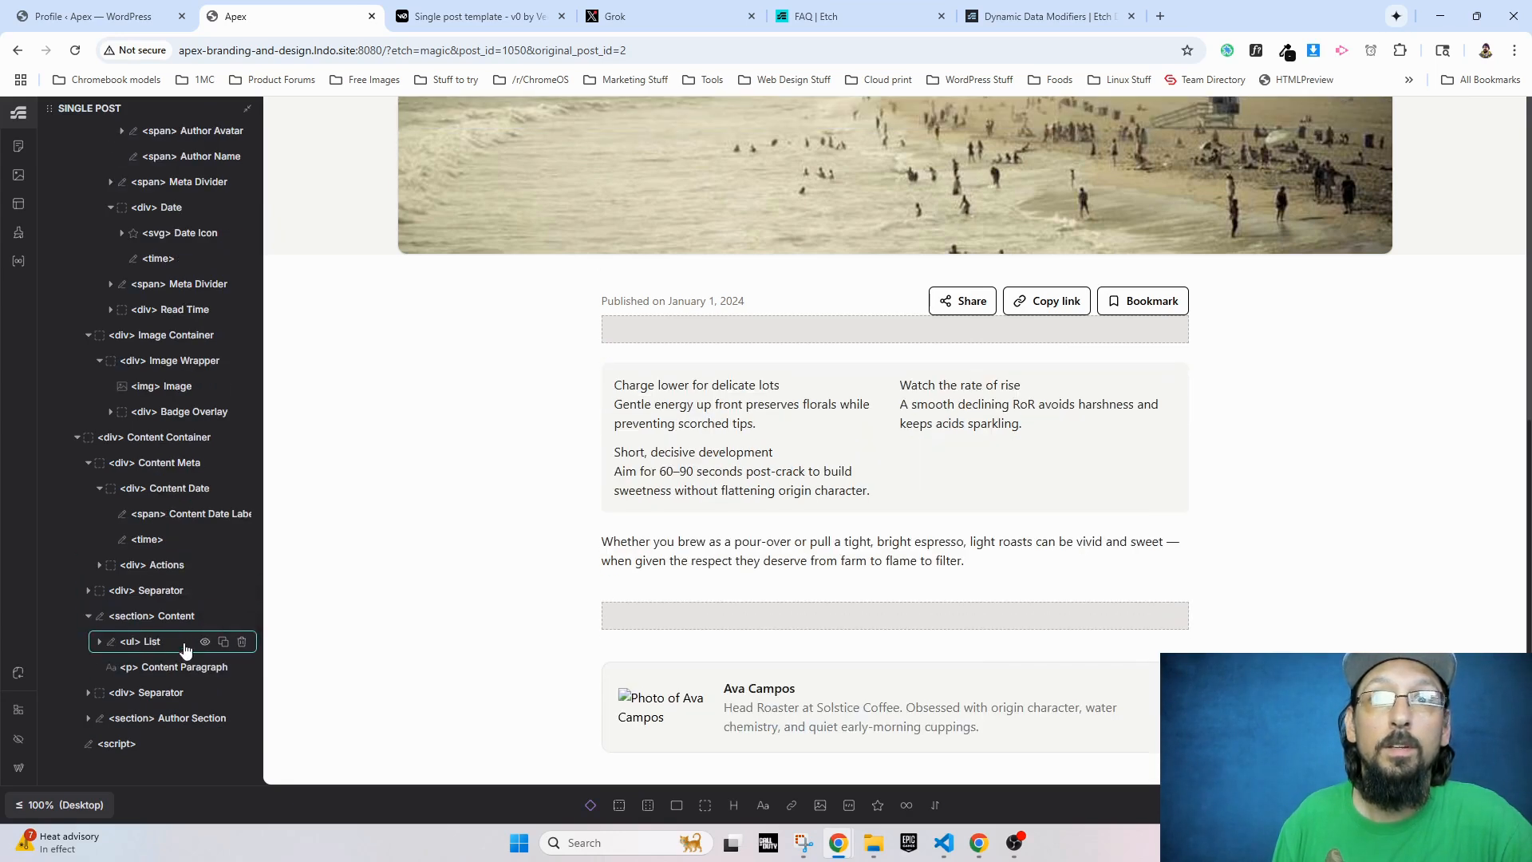
pyautogui.click(242, 642)
pyautogui.click(242, 668)
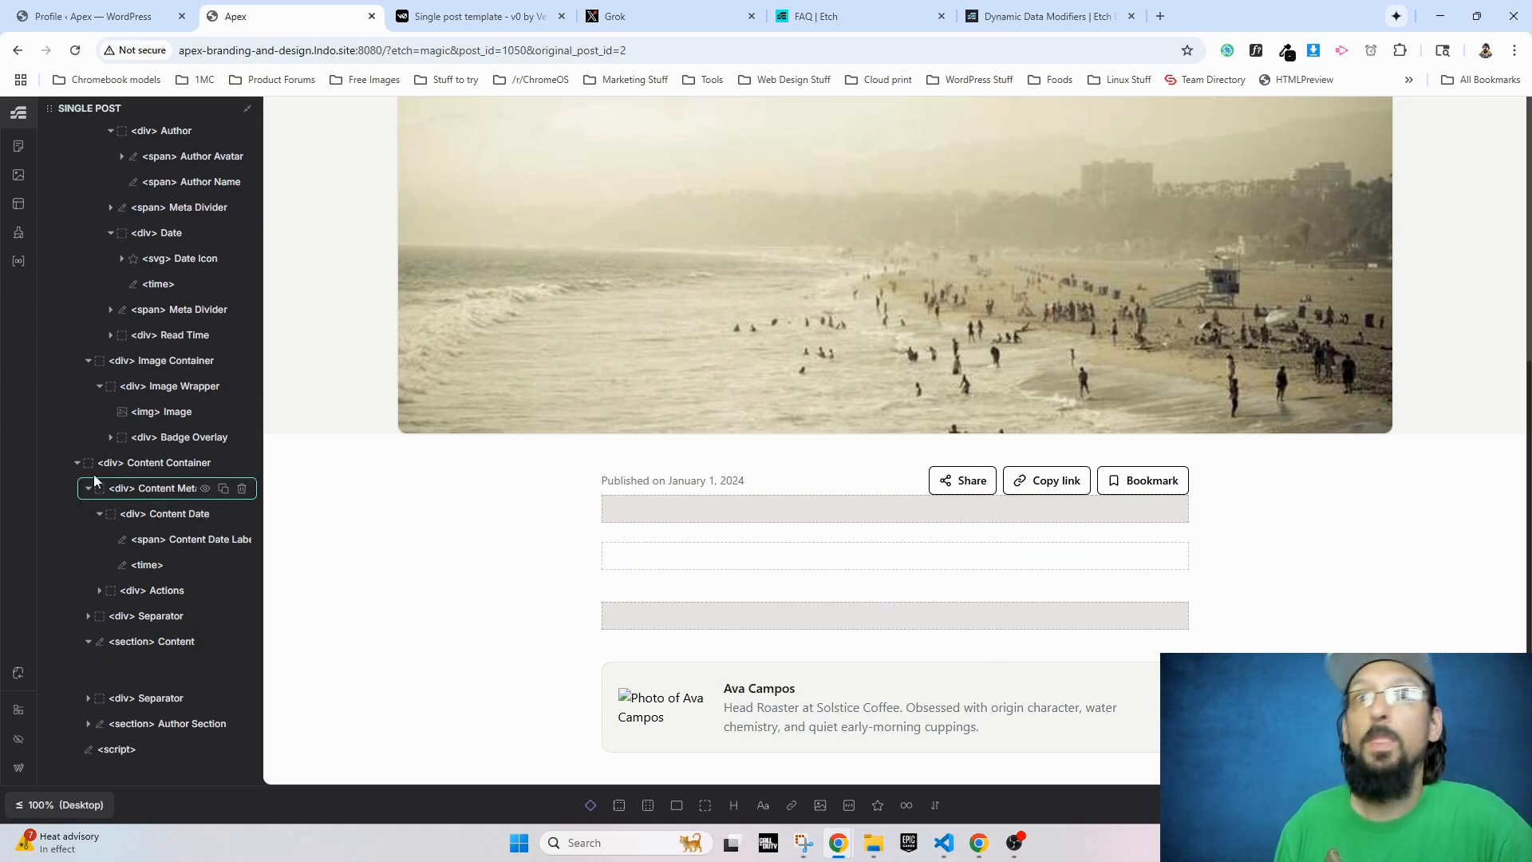
pyautogui.scroll(3, 104, 479)
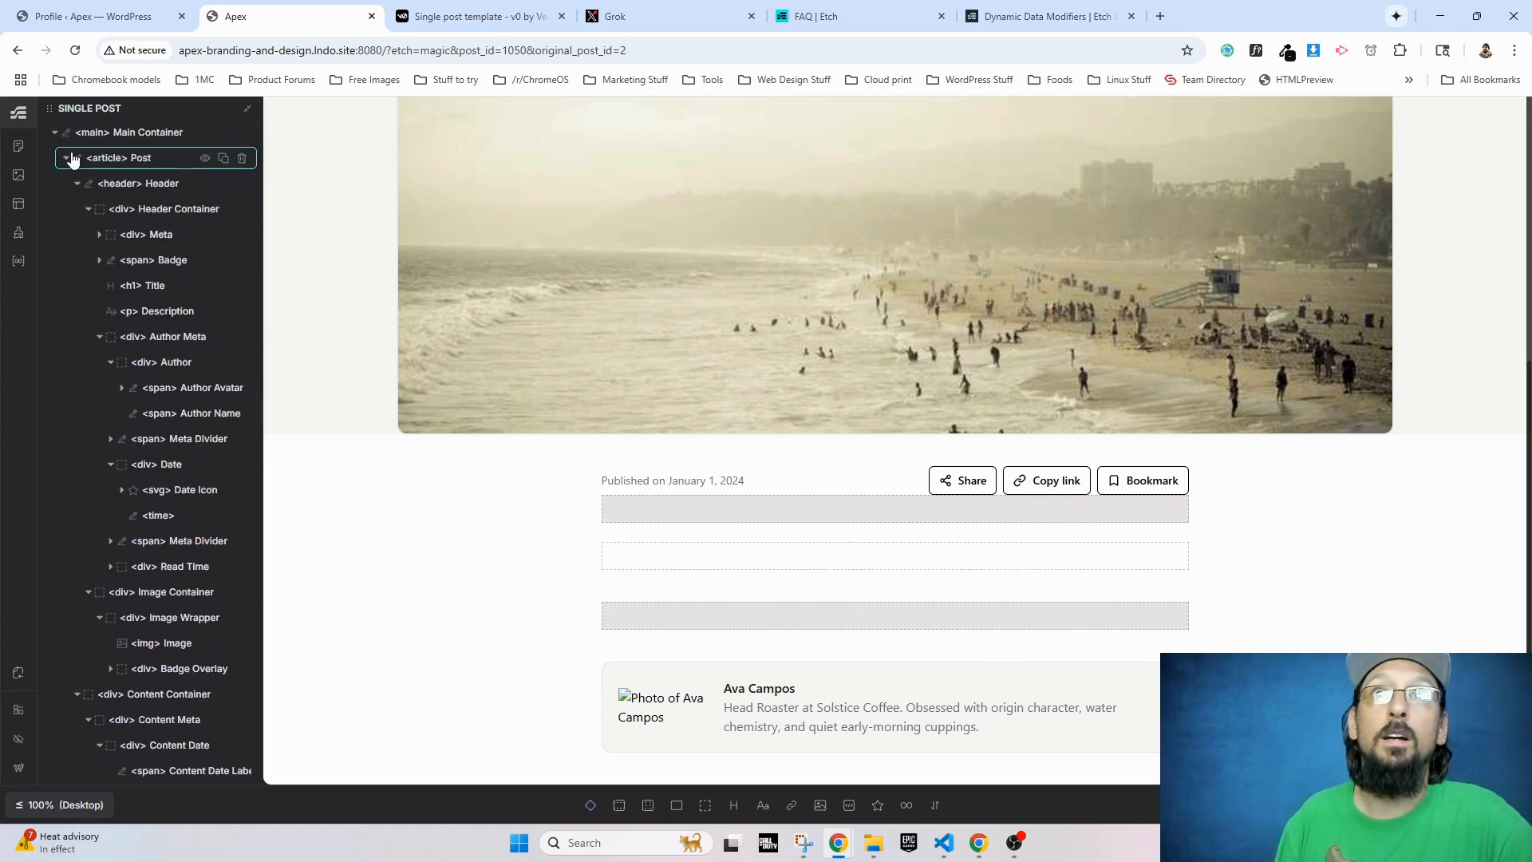
pyautogui.scroll(-3, 90, 399)
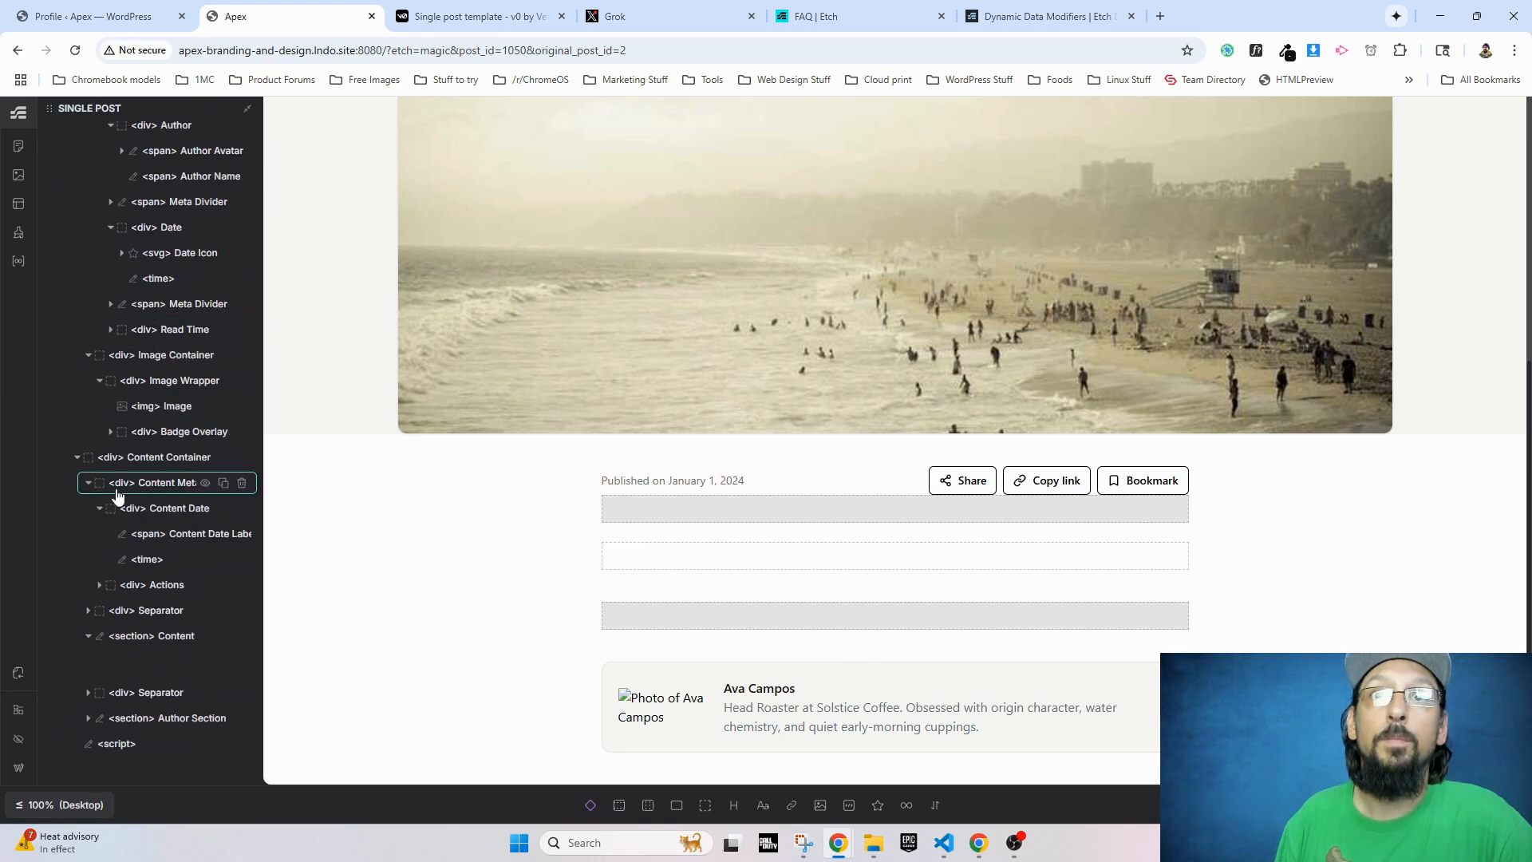
pyautogui.scroll(3, 136, 742)
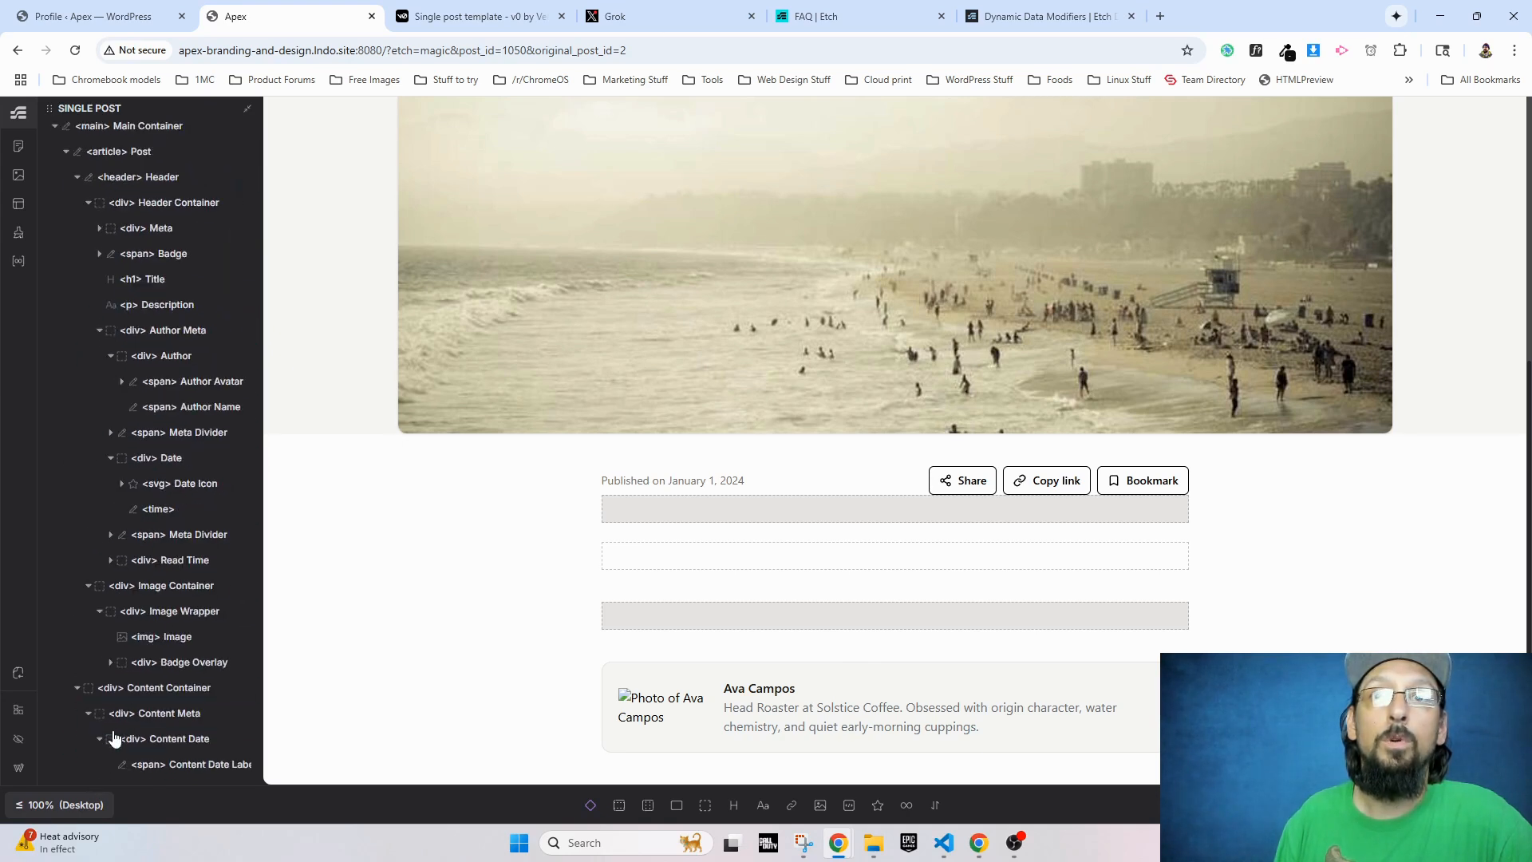
pyautogui.click(55, 135)
pyautogui.click(55, 134)
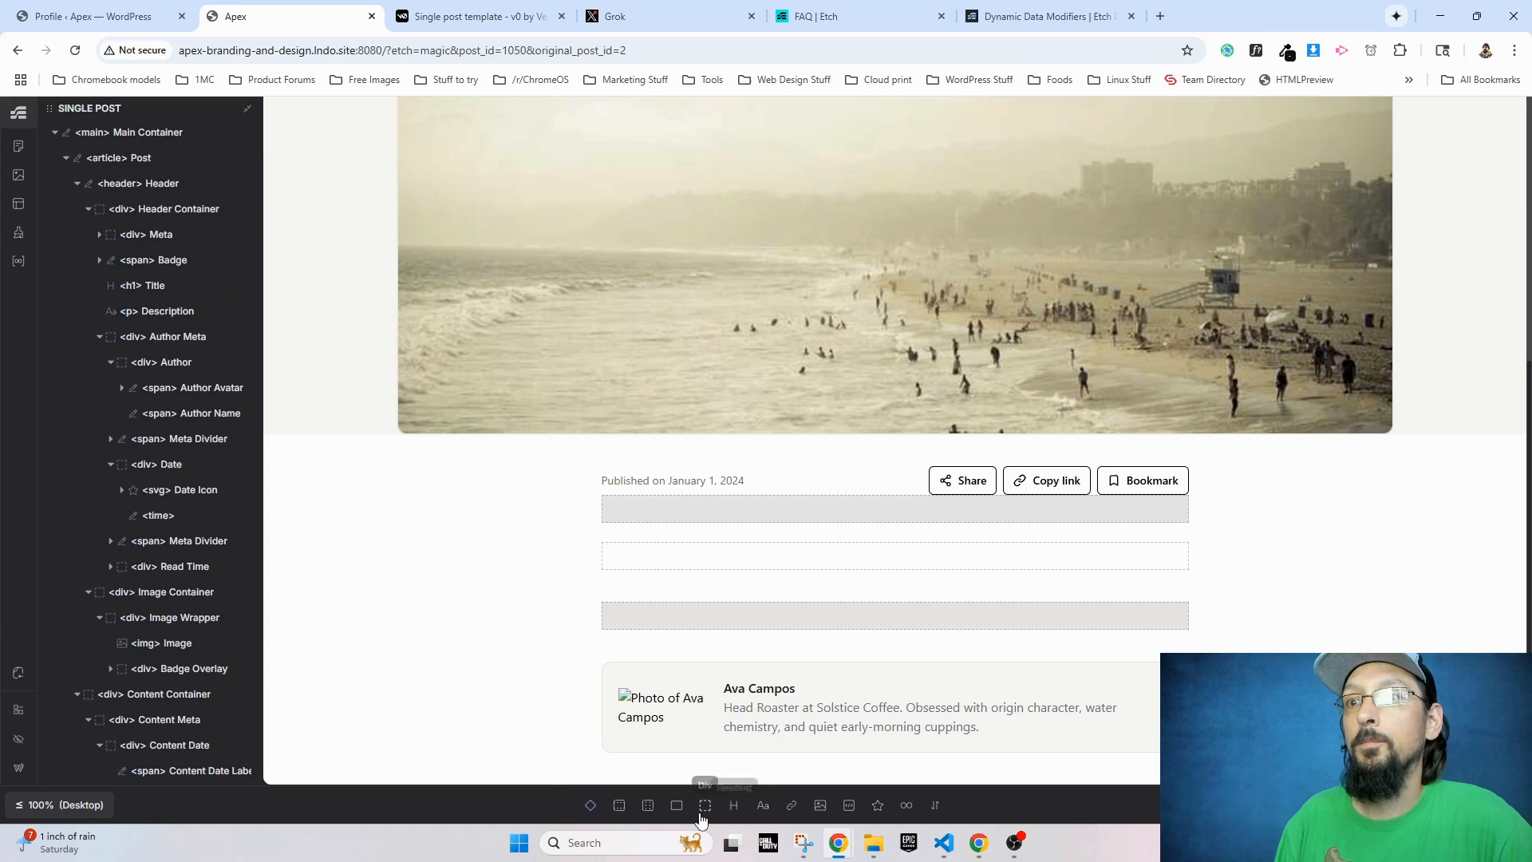
pyautogui.scroll(-3, 136, 534)
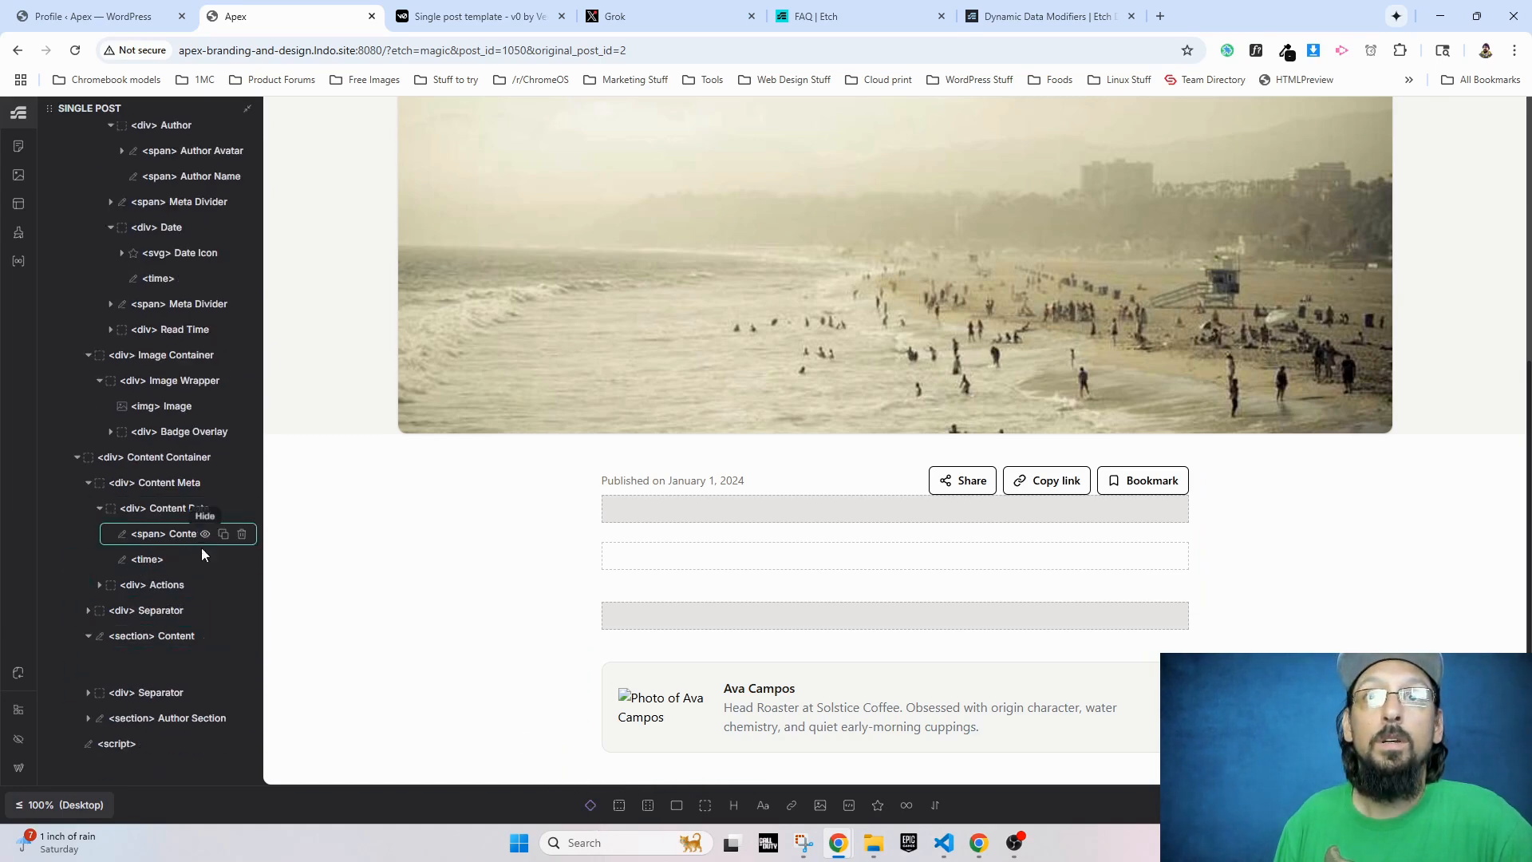
pyautogui.click(154, 636)
pyautogui.scroll(-4, 144, 399)
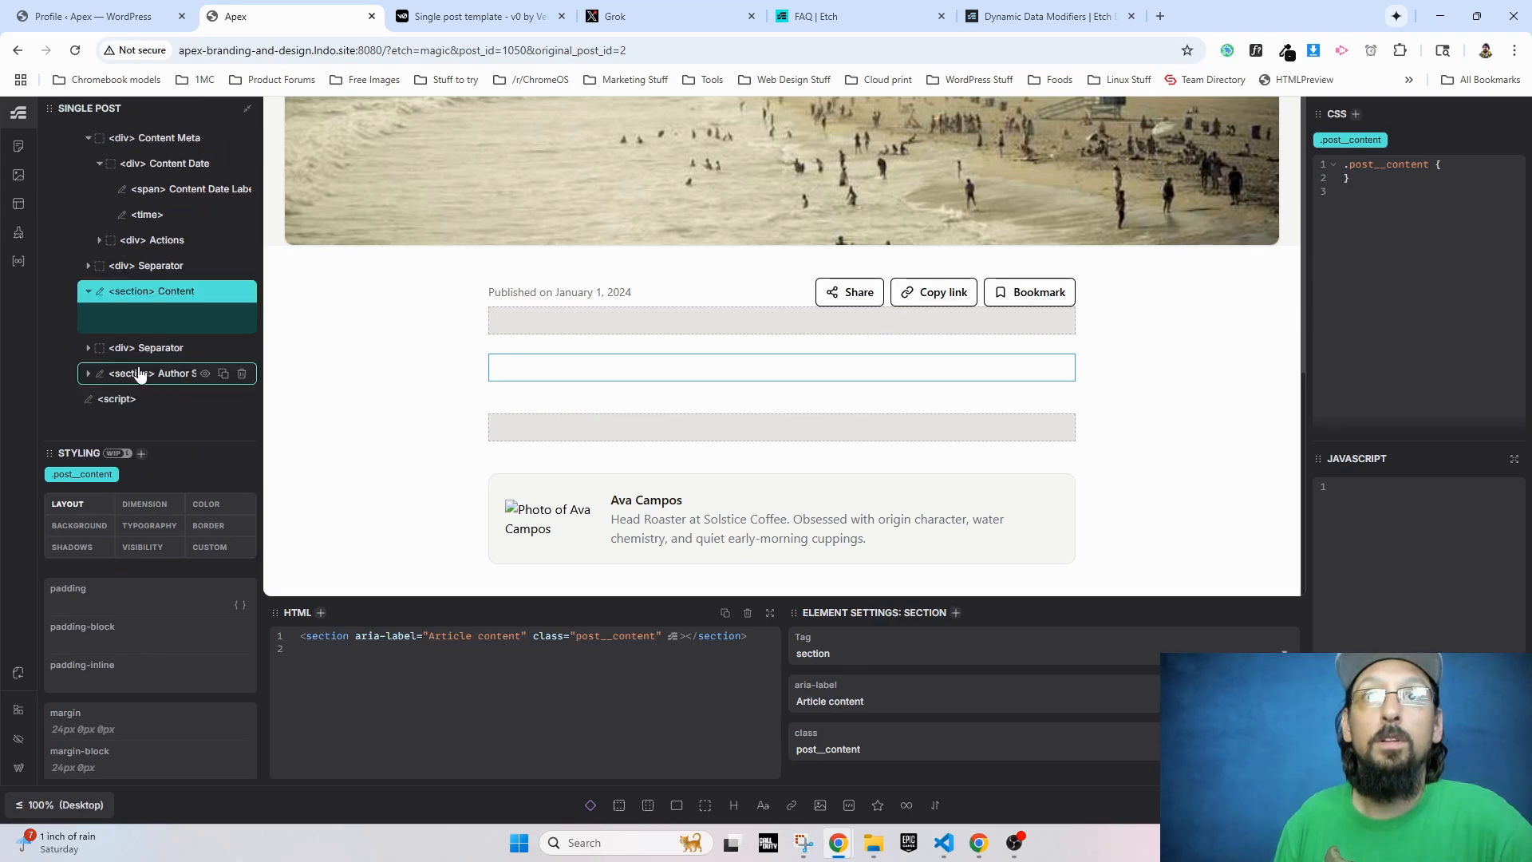
pyautogui.click(584, 808)
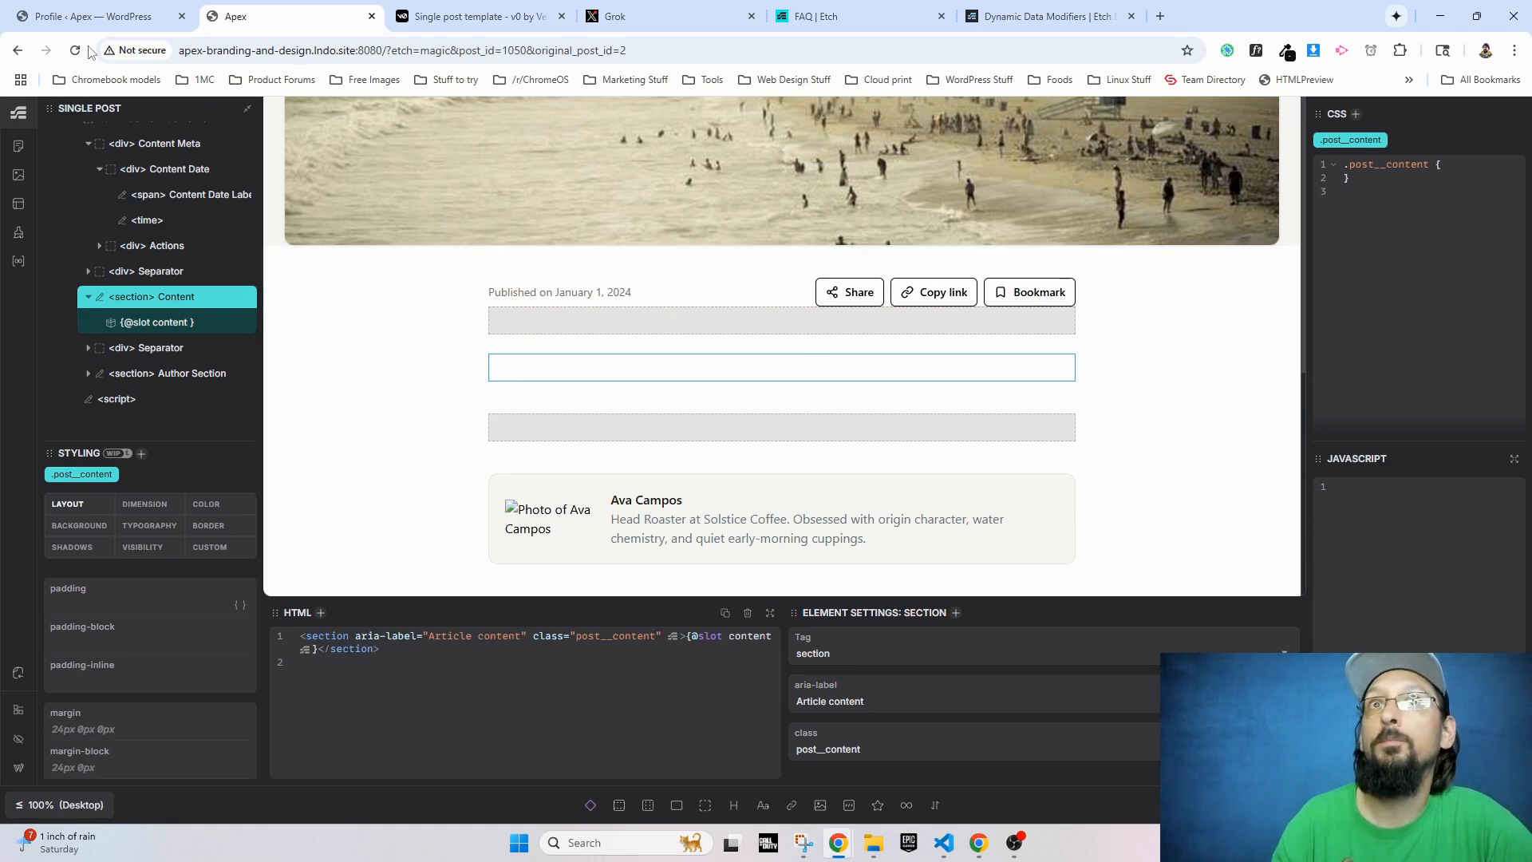
# Step: Open Sample Post 1 from the WordPress posts list on the front end and check its featured image, date and content
pyautogui.click(89, 16)
pyautogui.click(42, 181)
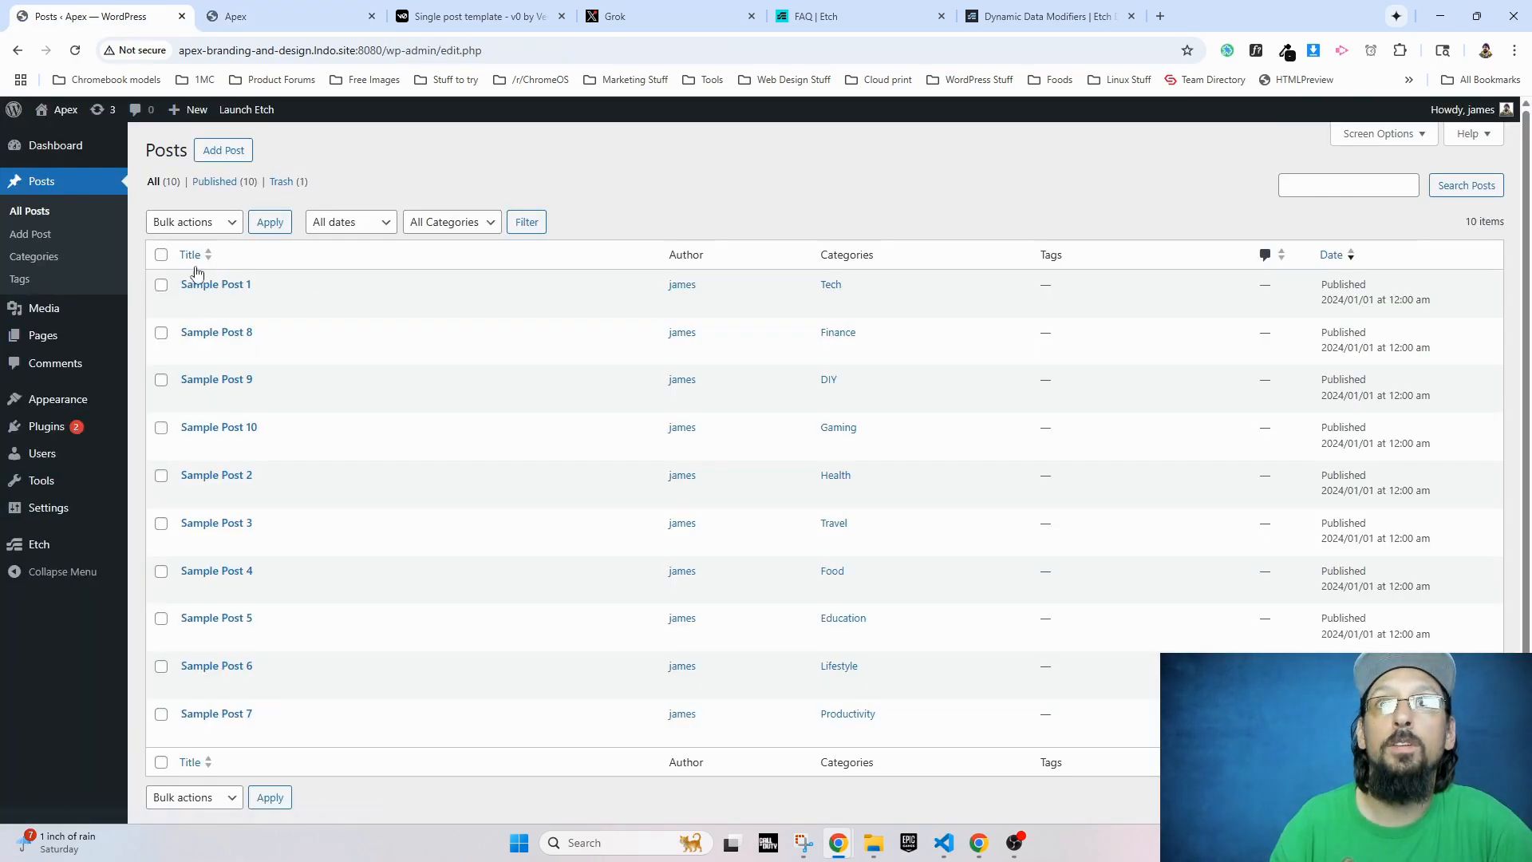
pyautogui.click(306, 304)
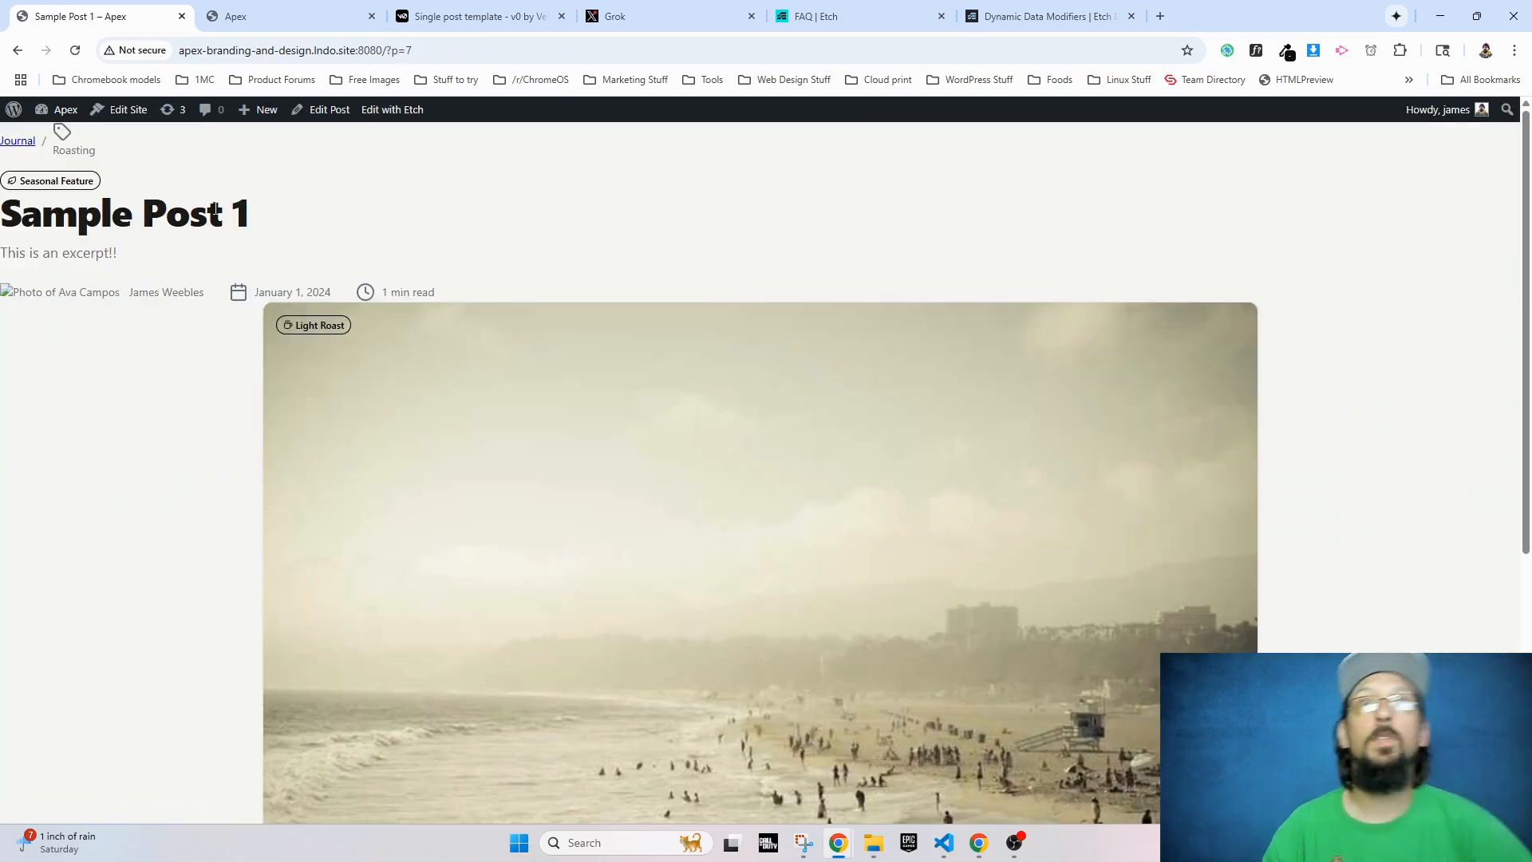
pyautogui.scroll(-6, 128, 303)
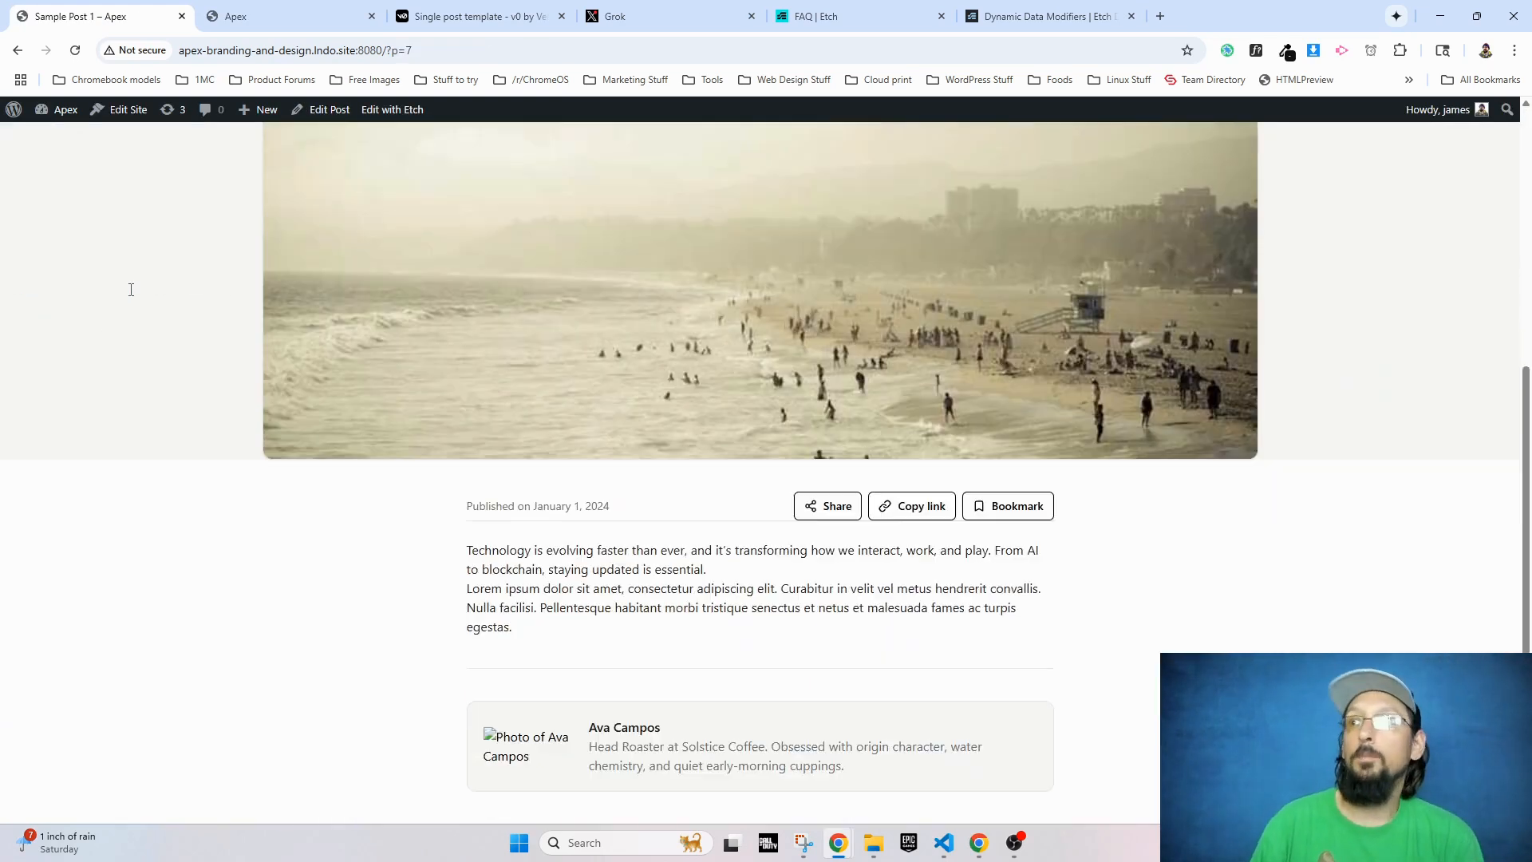
pyautogui.scroll(6, 188, 451)
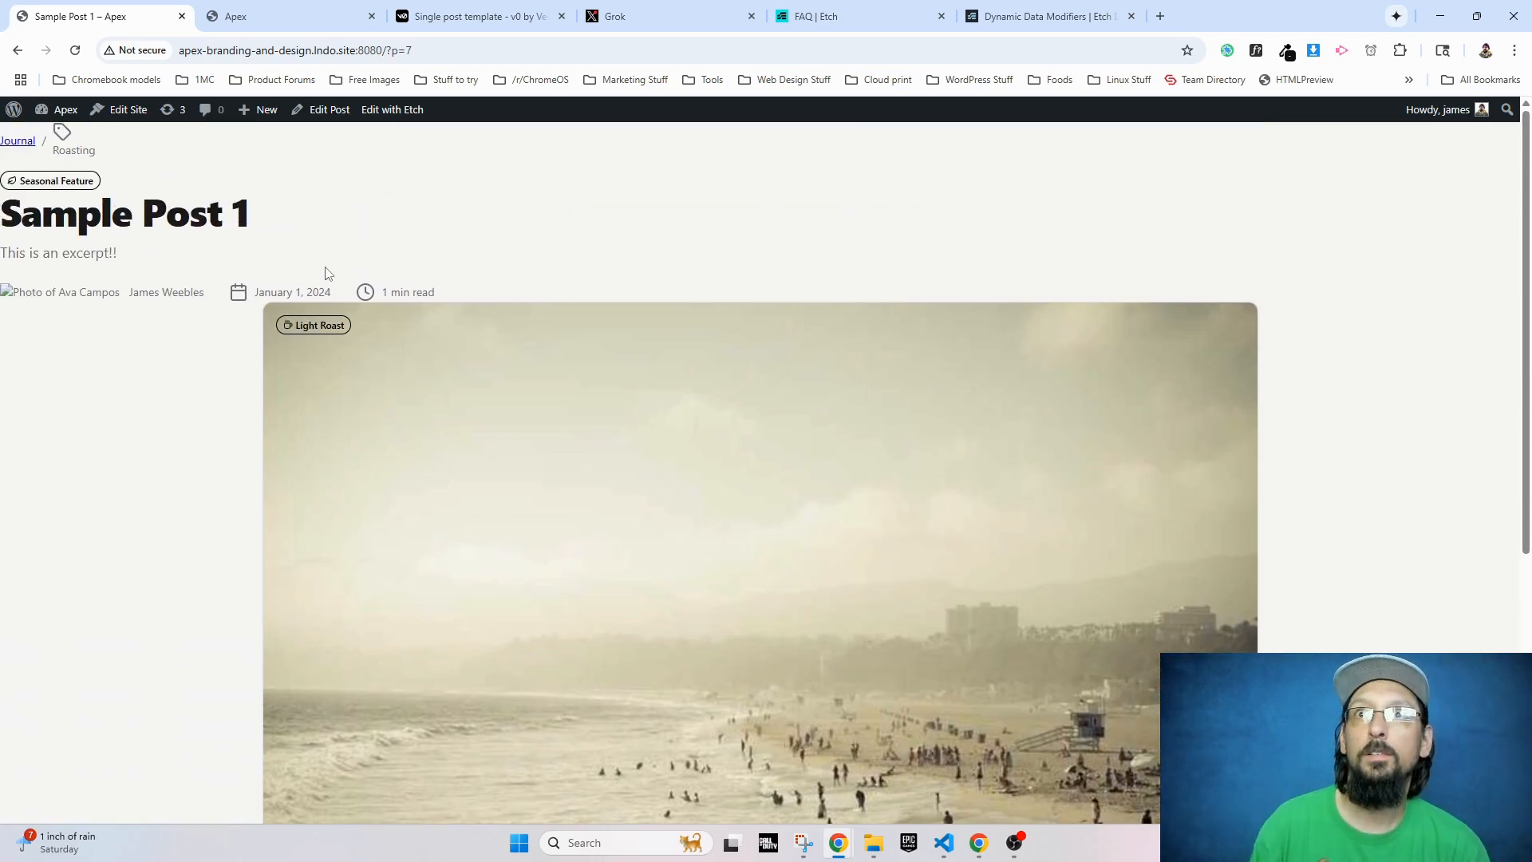
# Step: Compare the header of the Etch template with the original single post design in v0
pyautogui.click(335, 16)
pyautogui.scroll(5, 350, 319)
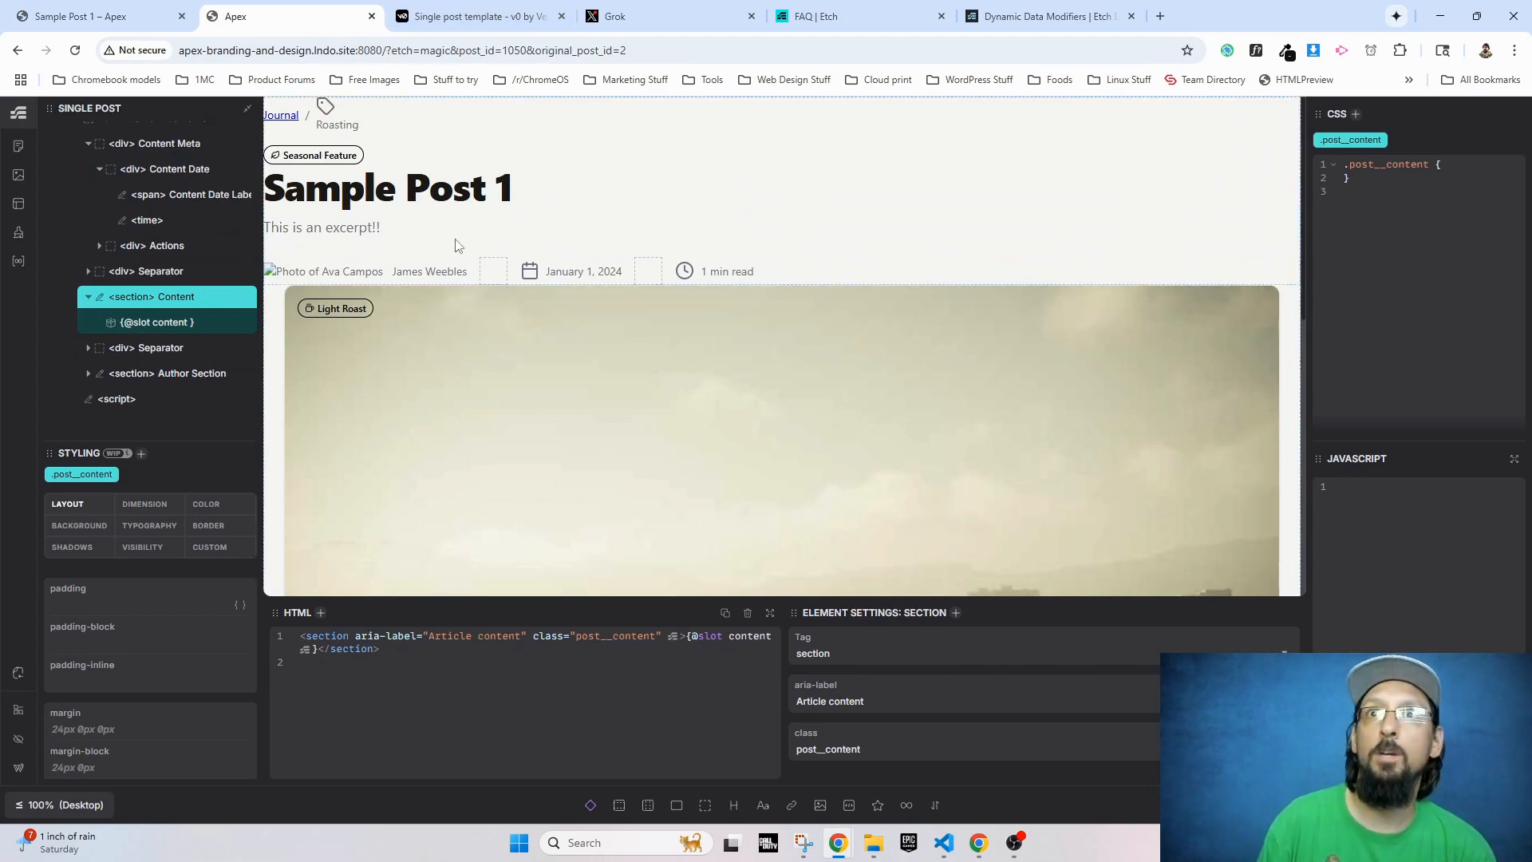
pyautogui.click(489, 18)
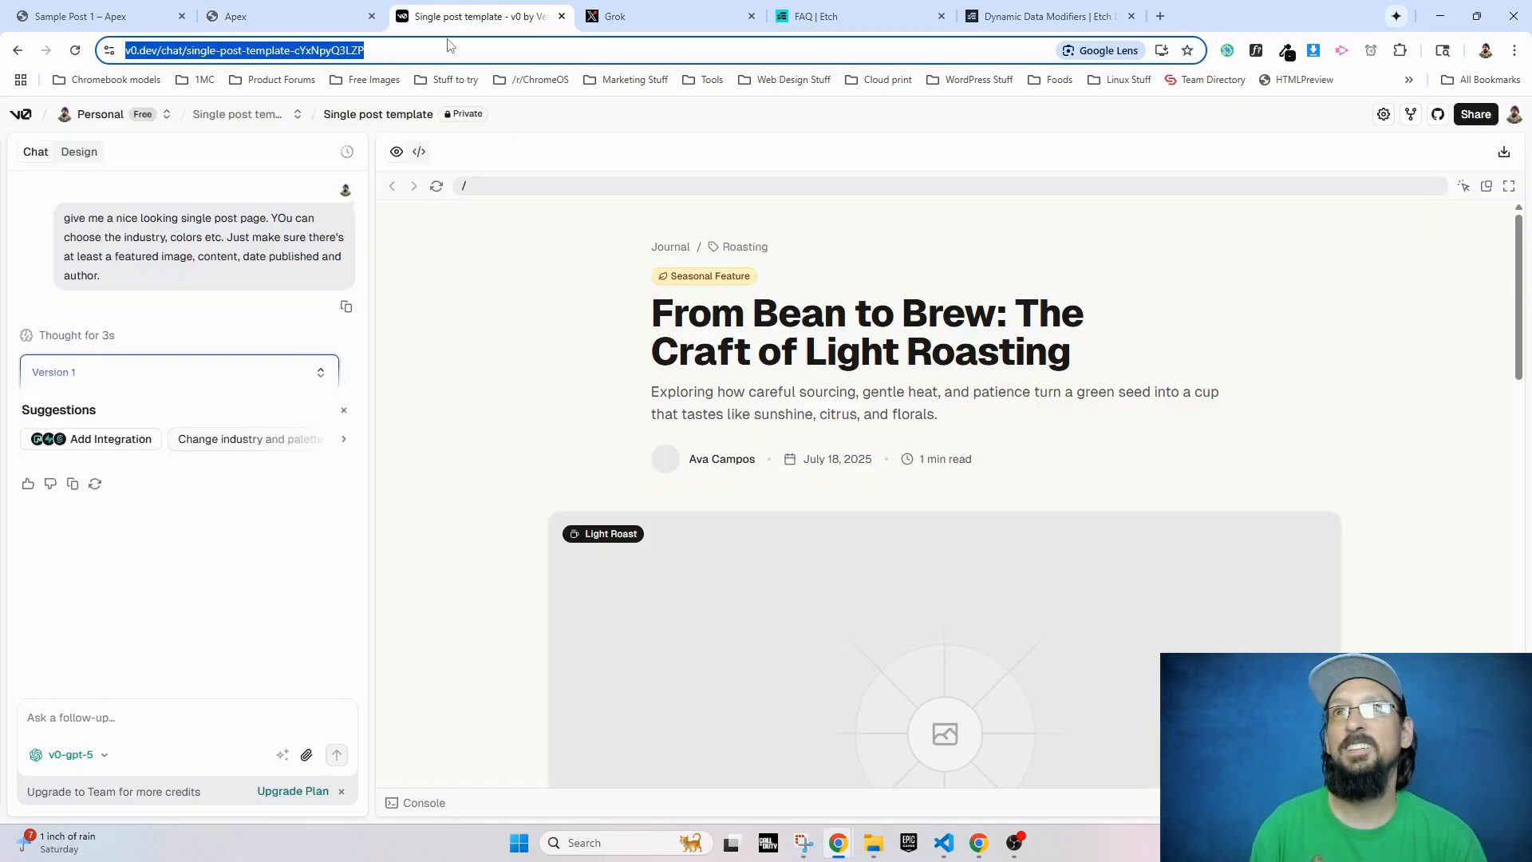
# Step: Review the title, excerpt, featured image, body content and author box of Sample Post 1 on the front end
pyautogui.click(279, 18)
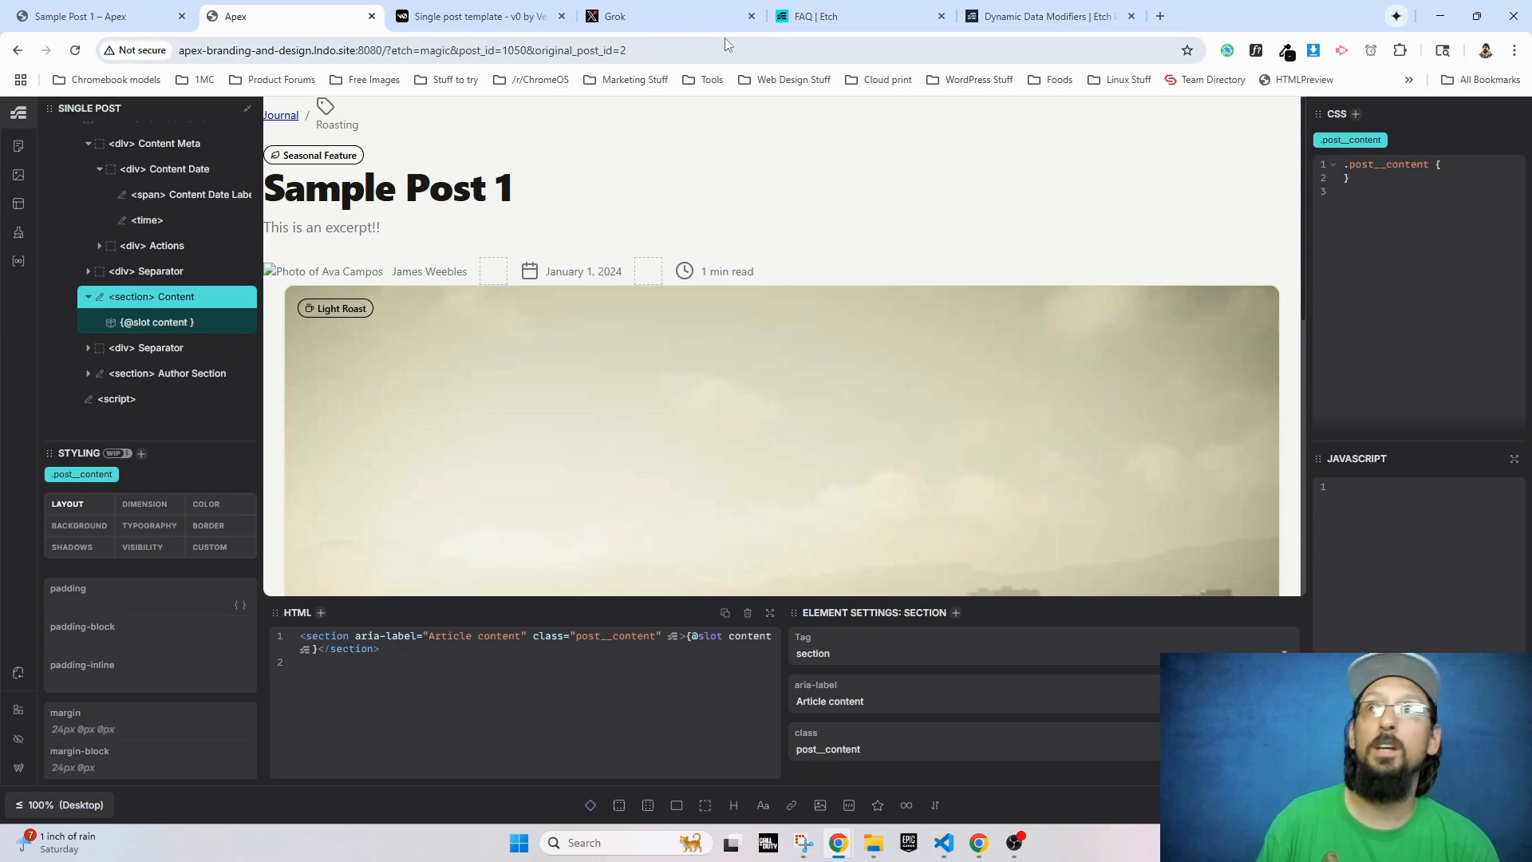
pyautogui.click(421, 18)
pyautogui.click(57, 11)
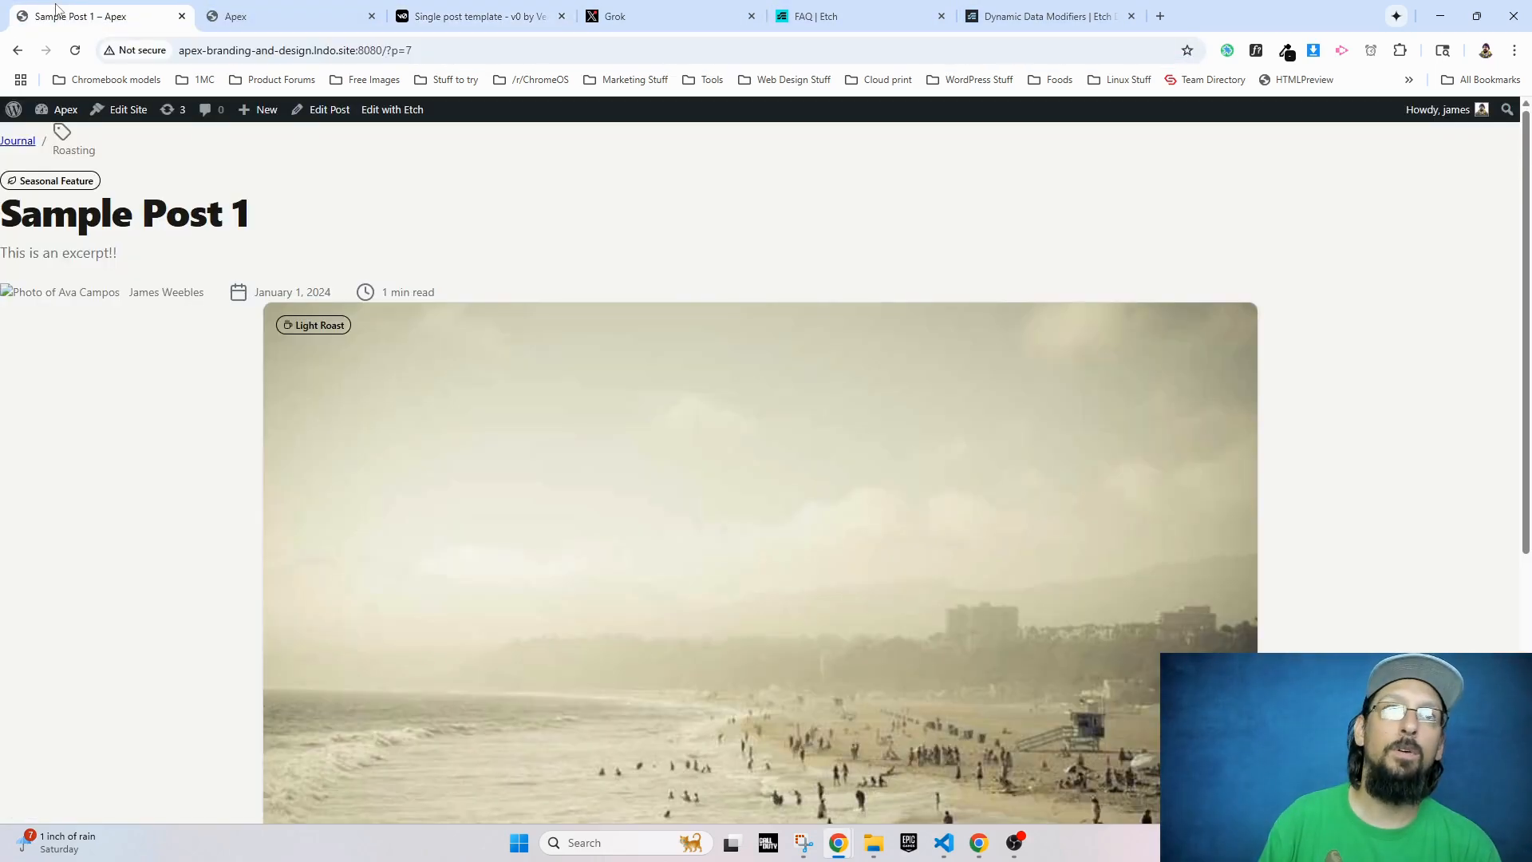
pyautogui.tripleClick(250, 221)
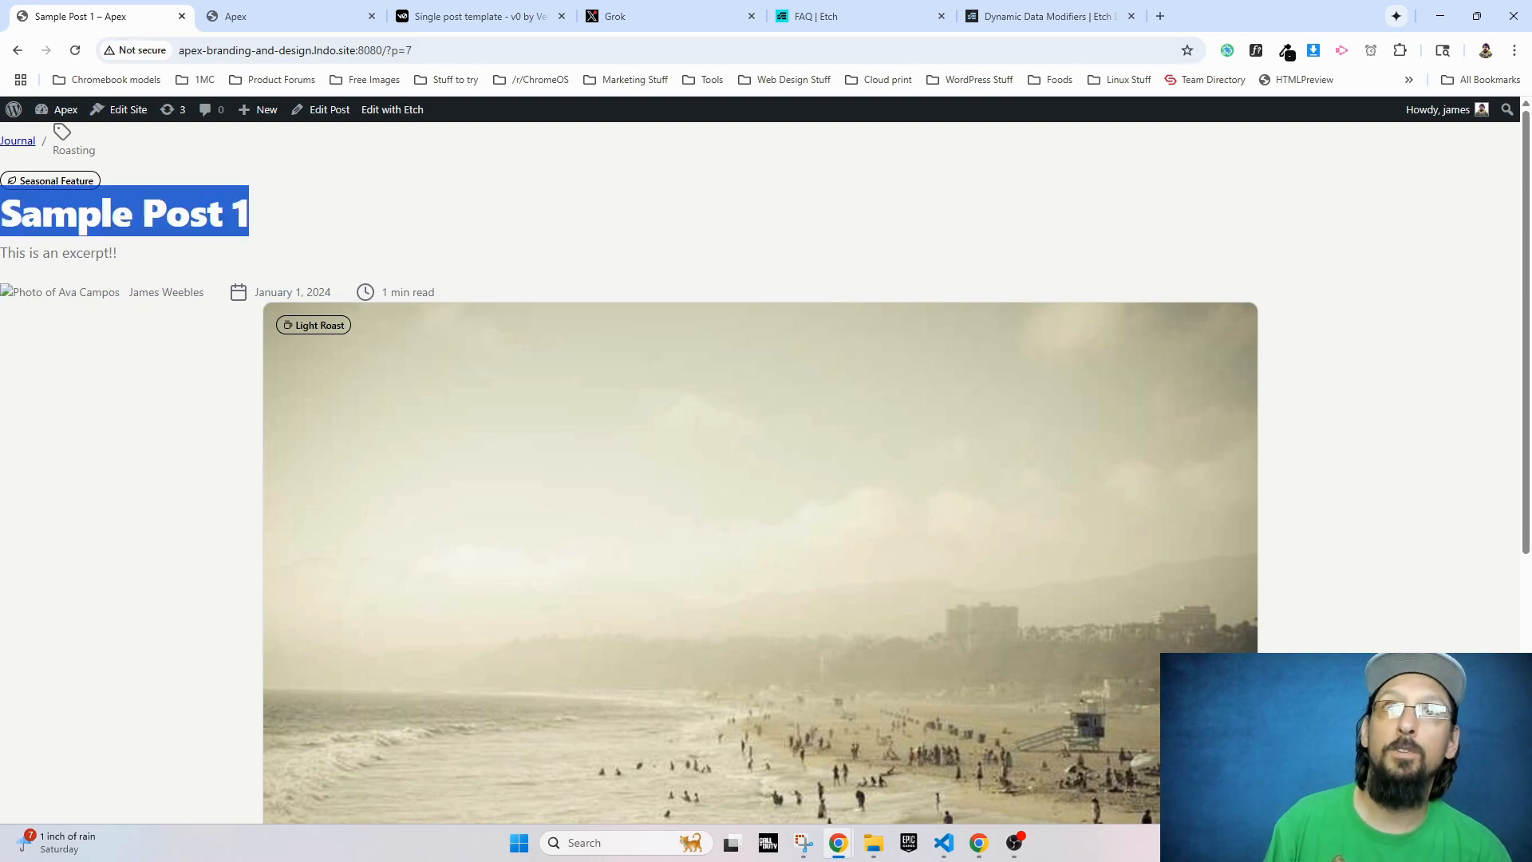
pyautogui.tripleClick(124, 256)
pyautogui.scroll(-4, 851, 348)
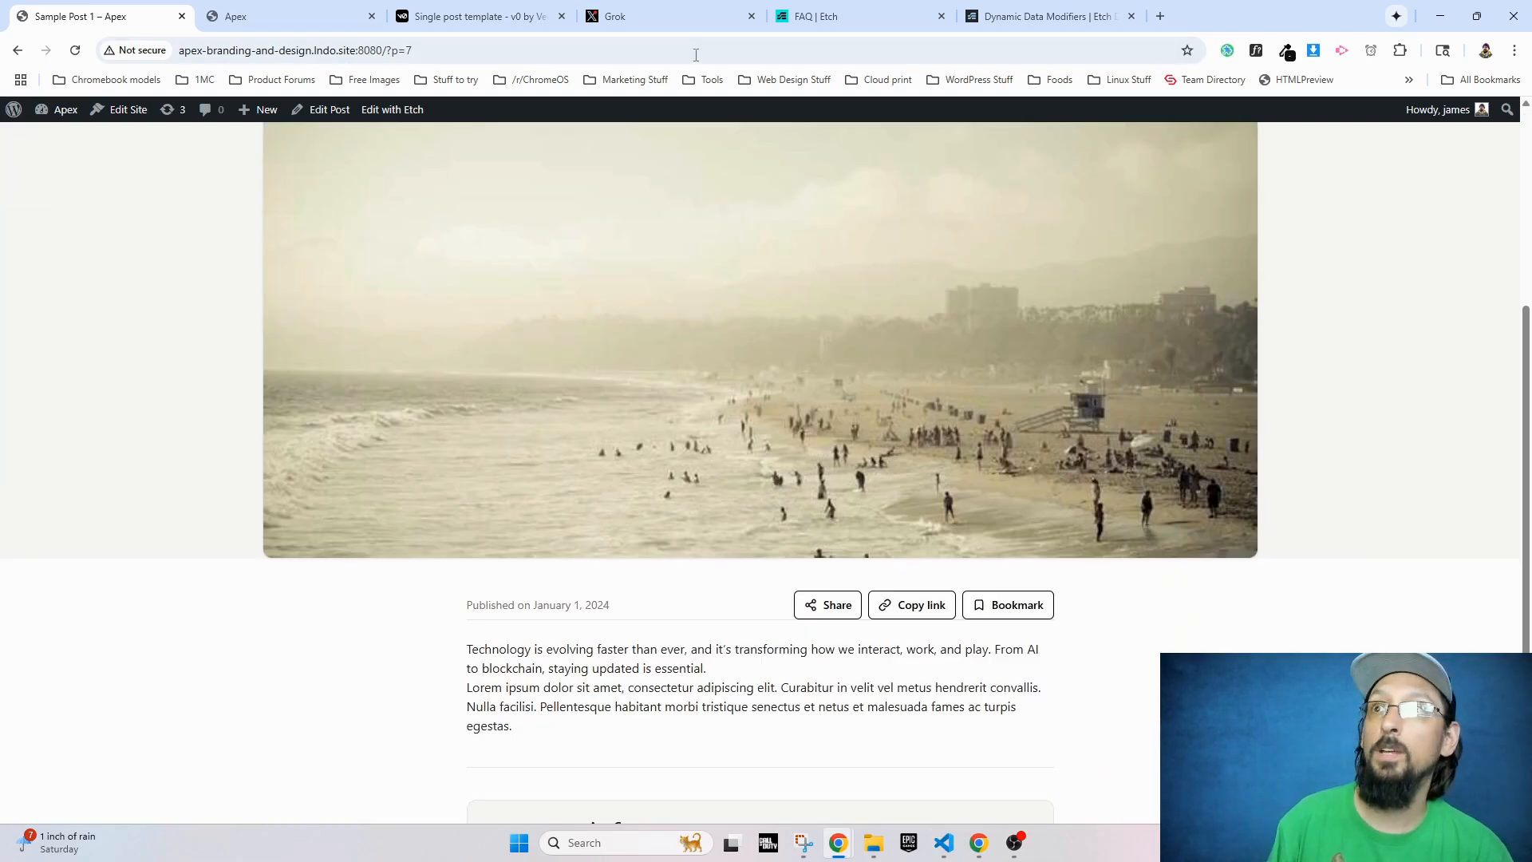
pyautogui.scroll(-1, 562, 331)
pyautogui.moveTo(467, 550); pyautogui.dragTo(592, 650)
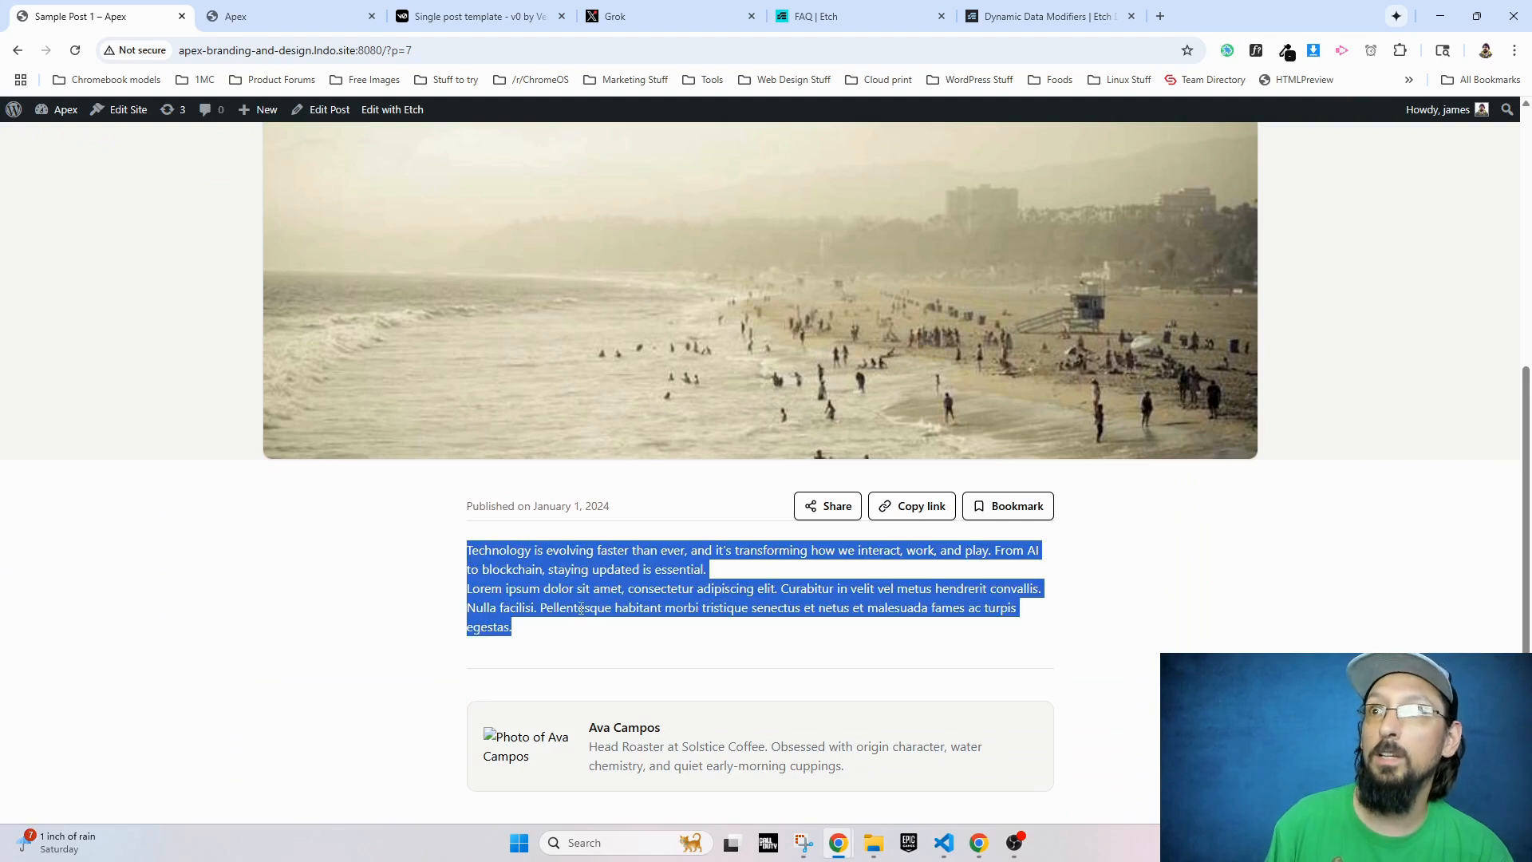
pyautogui.moveTo(471, 551); pyautogui.dragTo(531, 551)
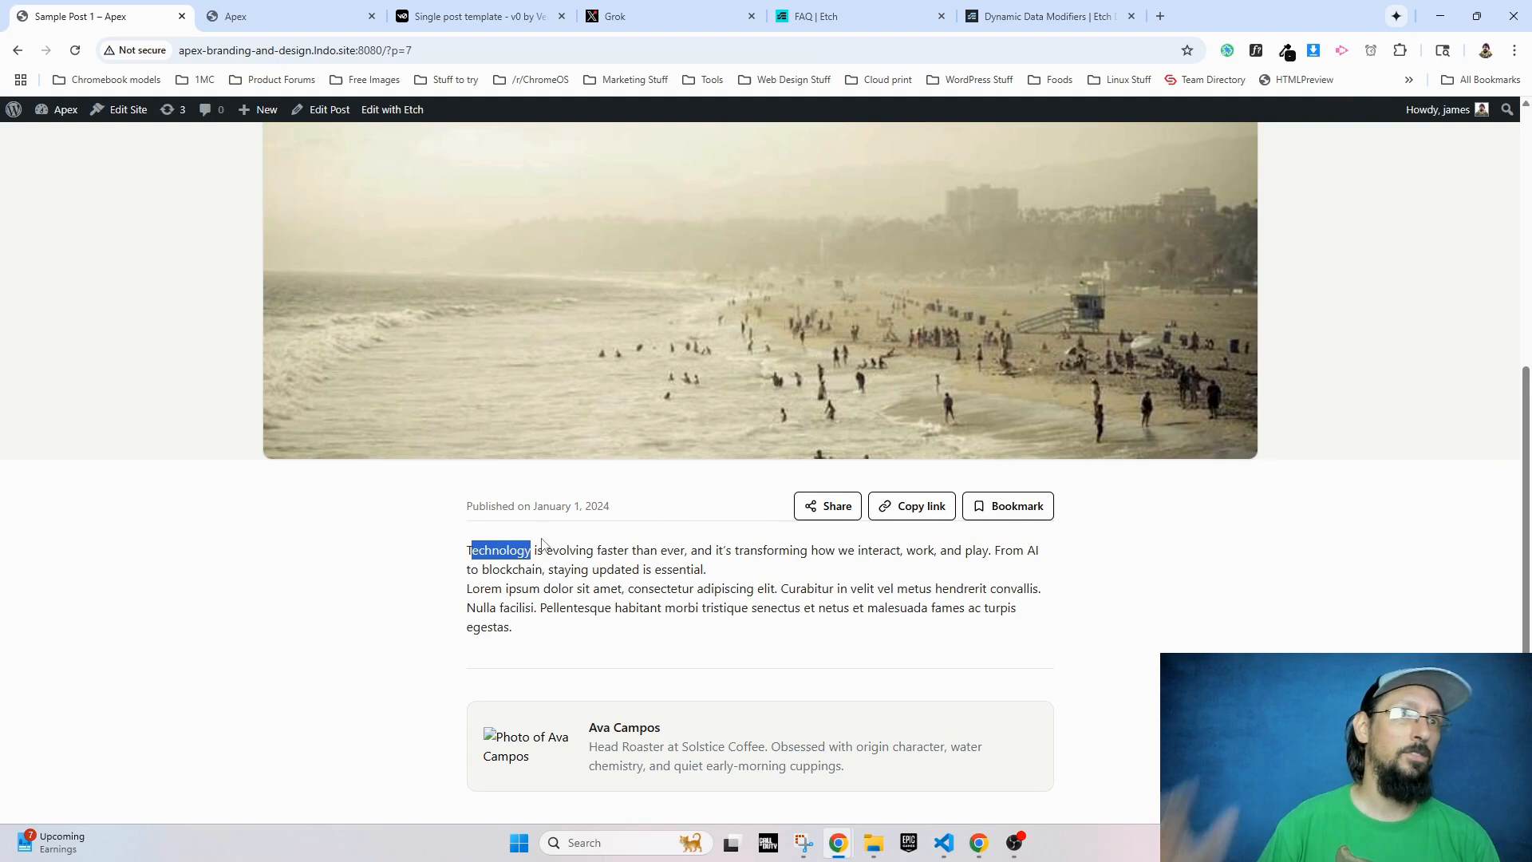
pyautogui.moveTo(545, 636); pyautogui.dragTo(463, 551)
pyautogui.click(536, 591)
pyautogui.scroll(5, 485, 548)
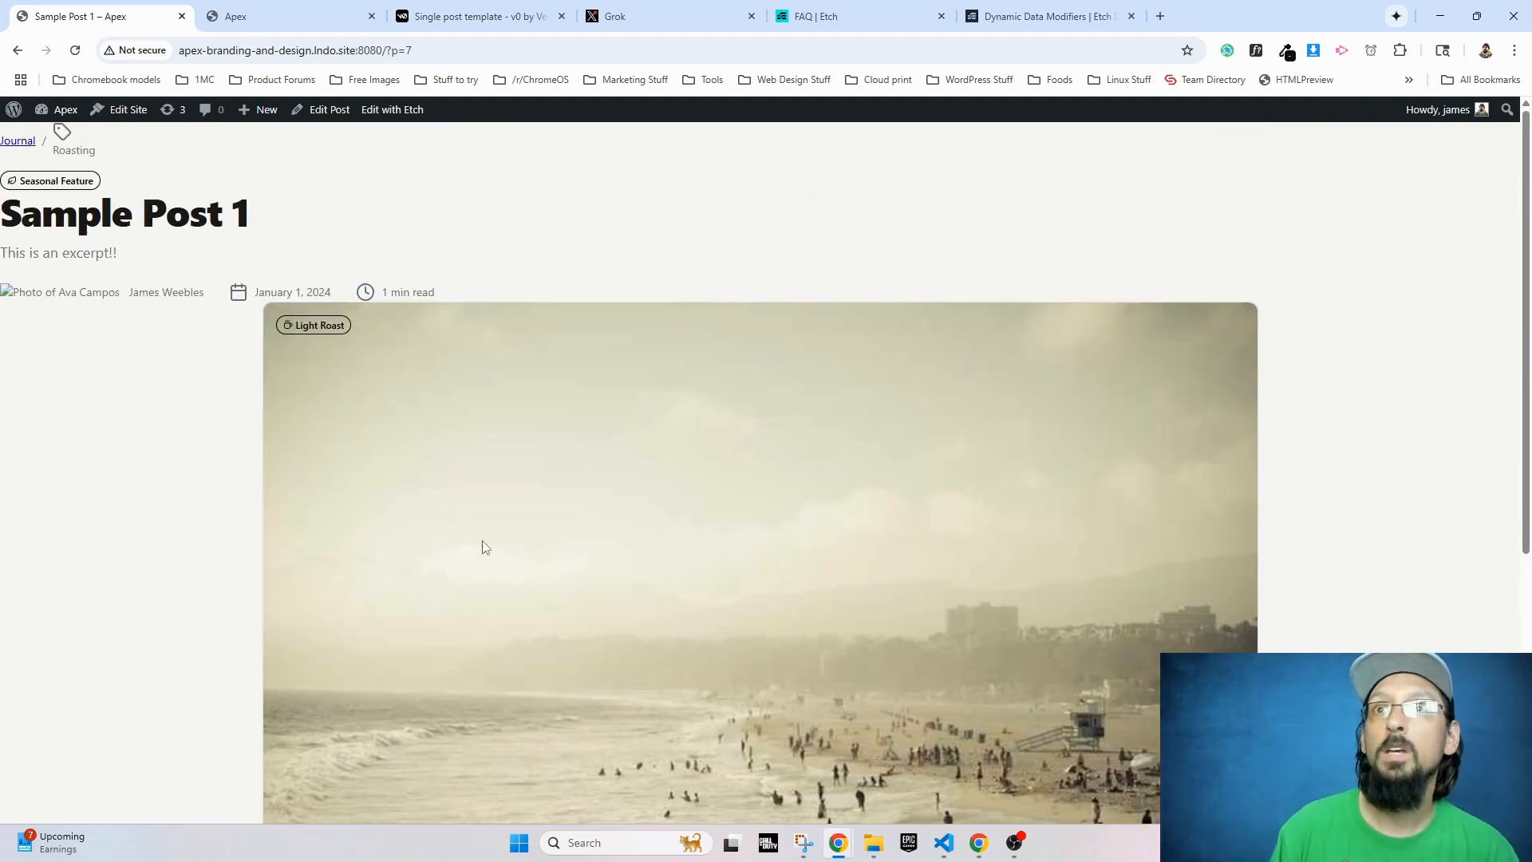
pyautogui.scroll(-5, 341, 496)
# Step: In the Etch template, replace the author box's hard-coded name with {this.author.firstname} {this.author.lastName}
pyautogui.click(264, 16)
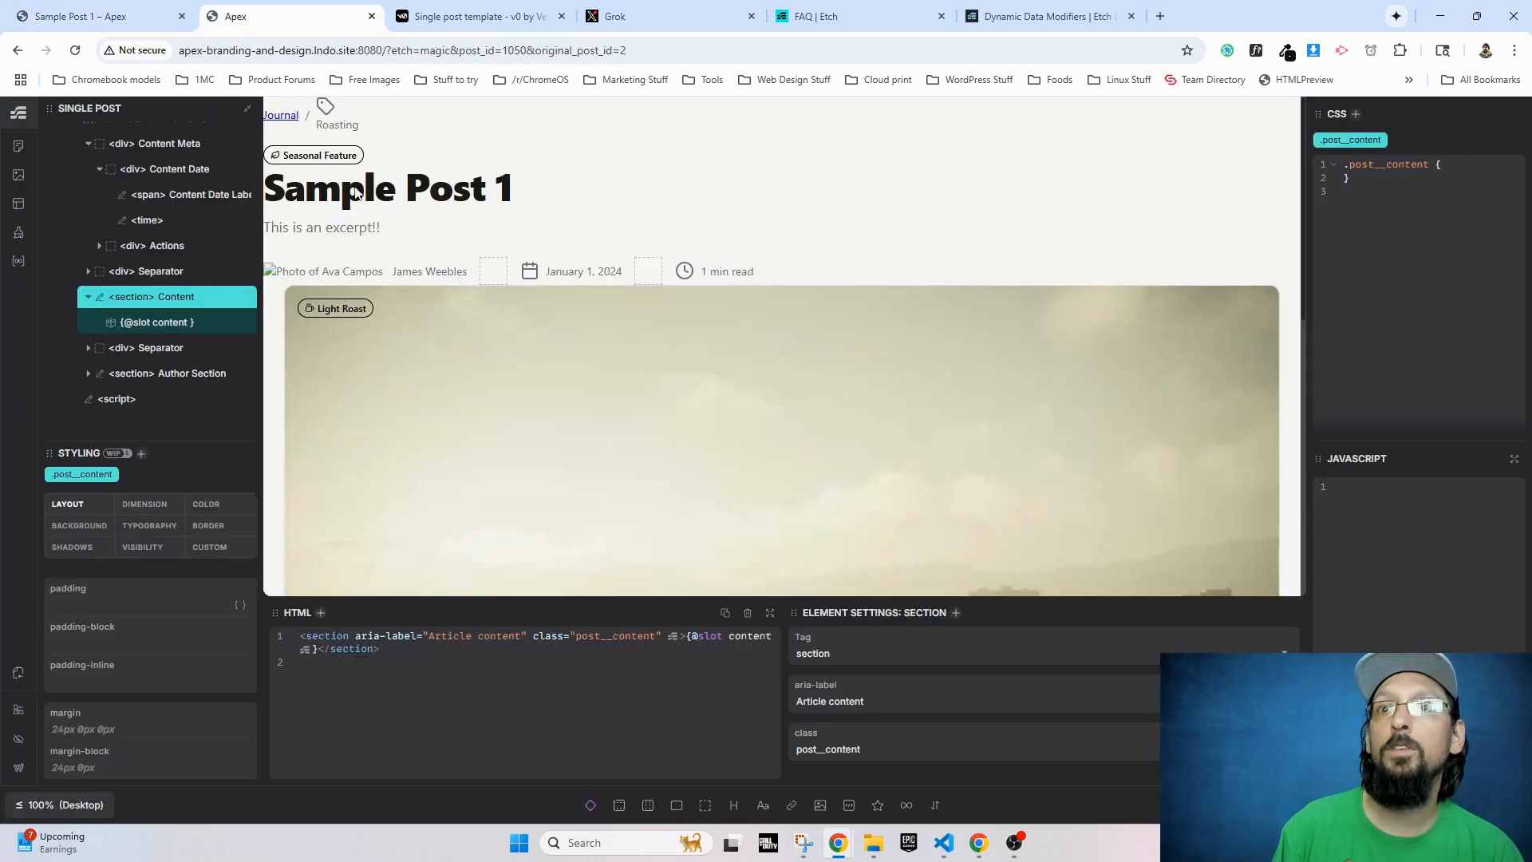
pyautogui.click(651, 503)
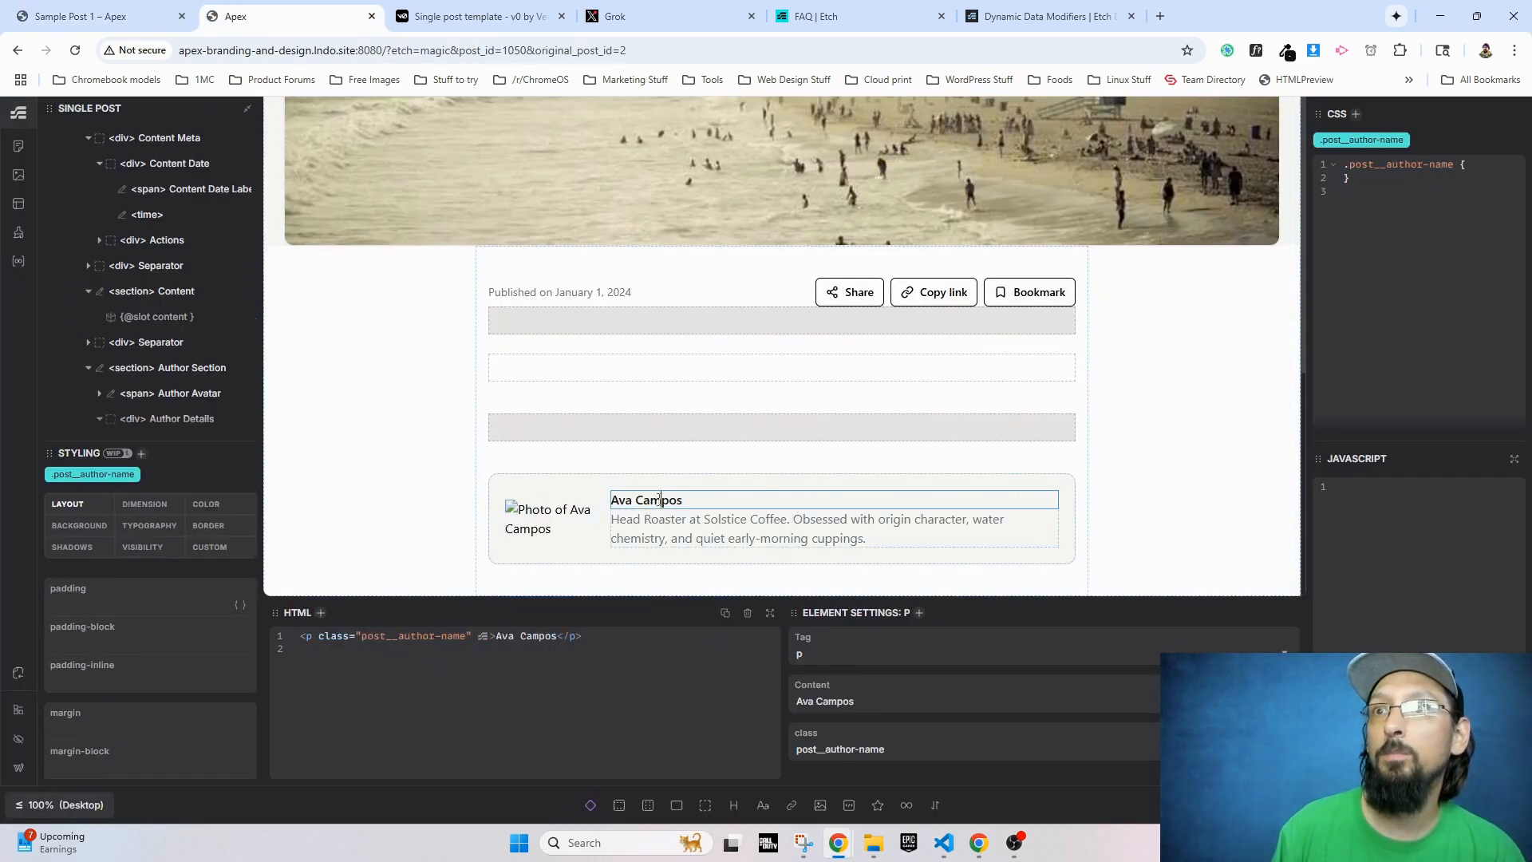
pyautogui.click(840, 700)
pyautogui.write('{th')
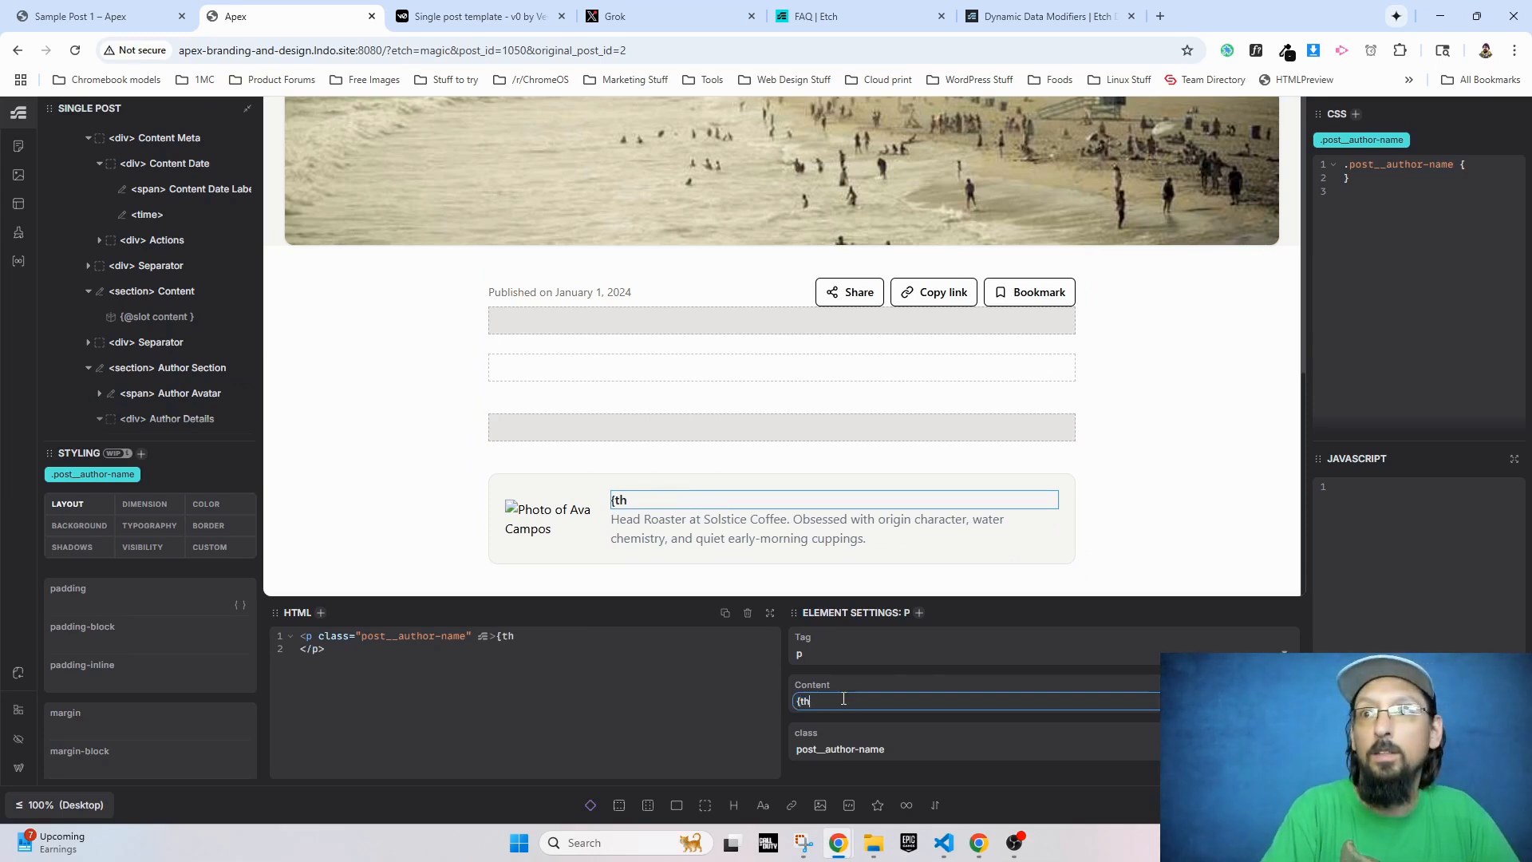
pyautogui.write('is.author.first')
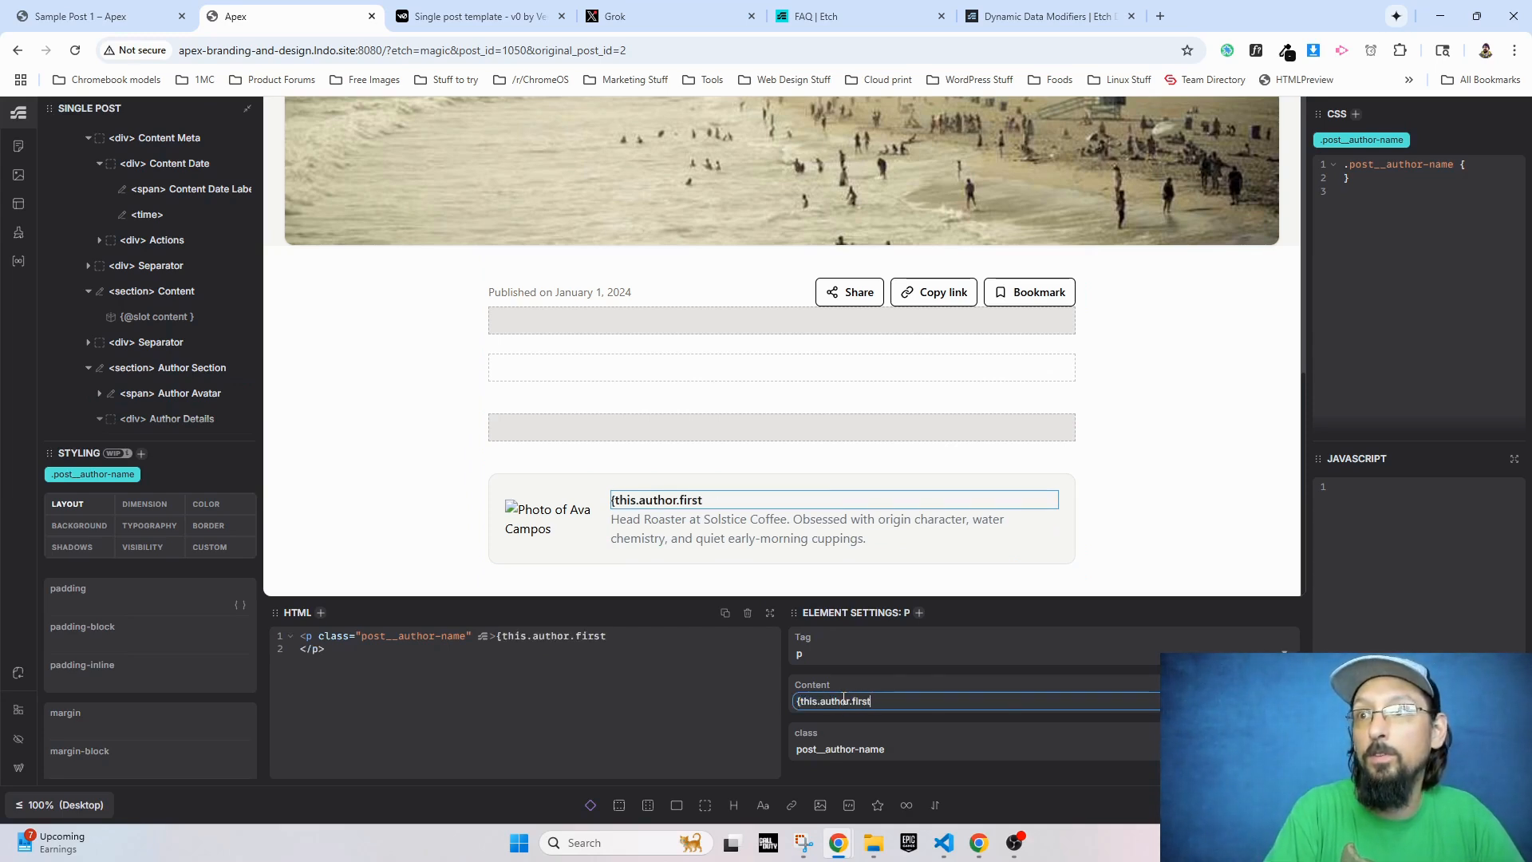
pyautogui.write('name} {this.author')
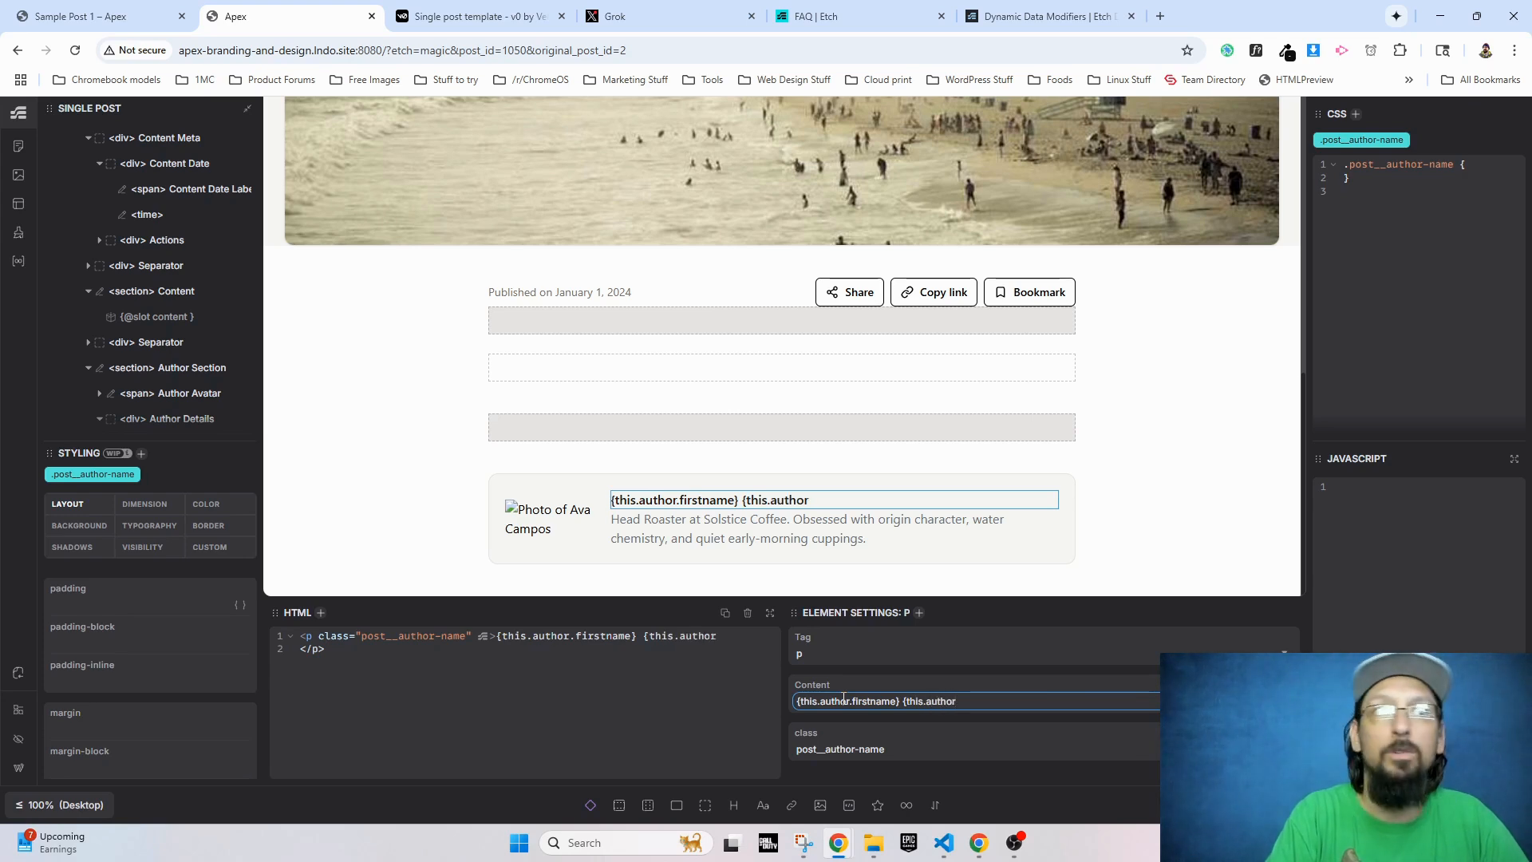
pyautogui.write('.lastName}')
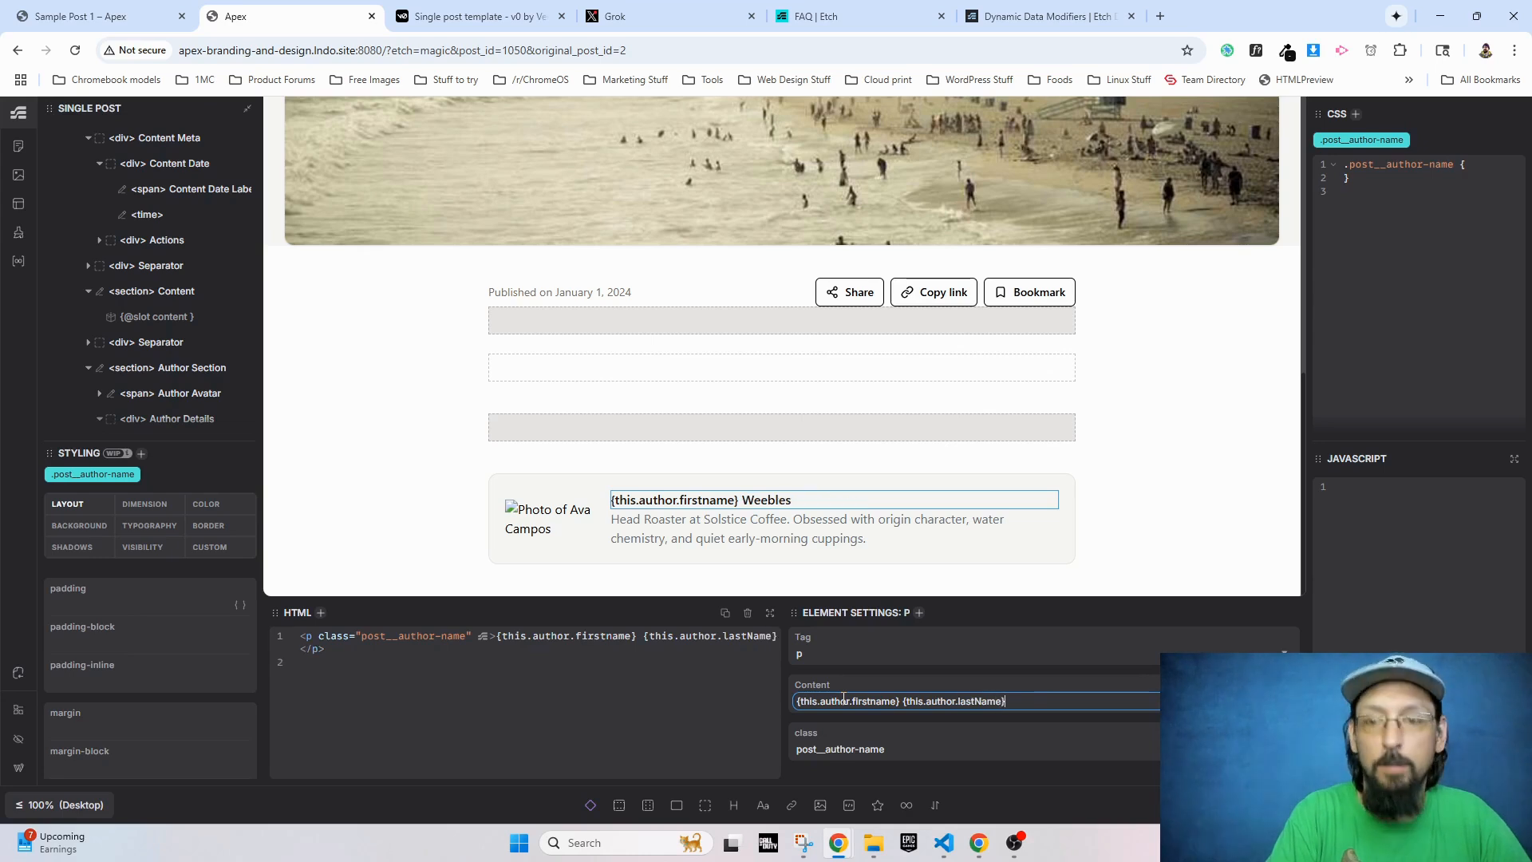
# Step: Correct the first-name key in the author box's name paragraph to {this.author.firstName}
pyautogui.click(742, 447)
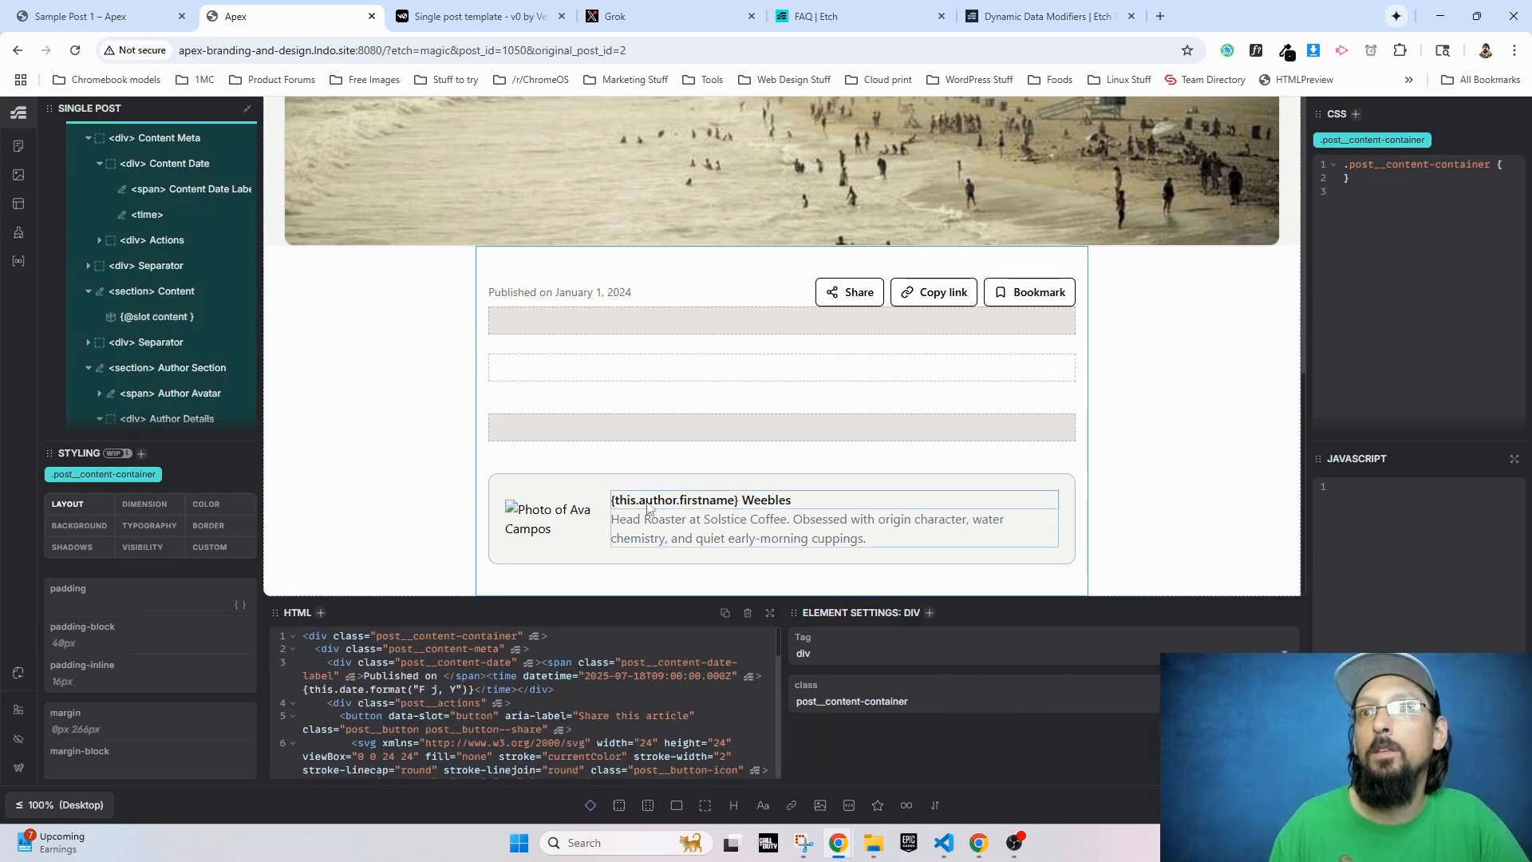
pyautogui.click(722, 502)
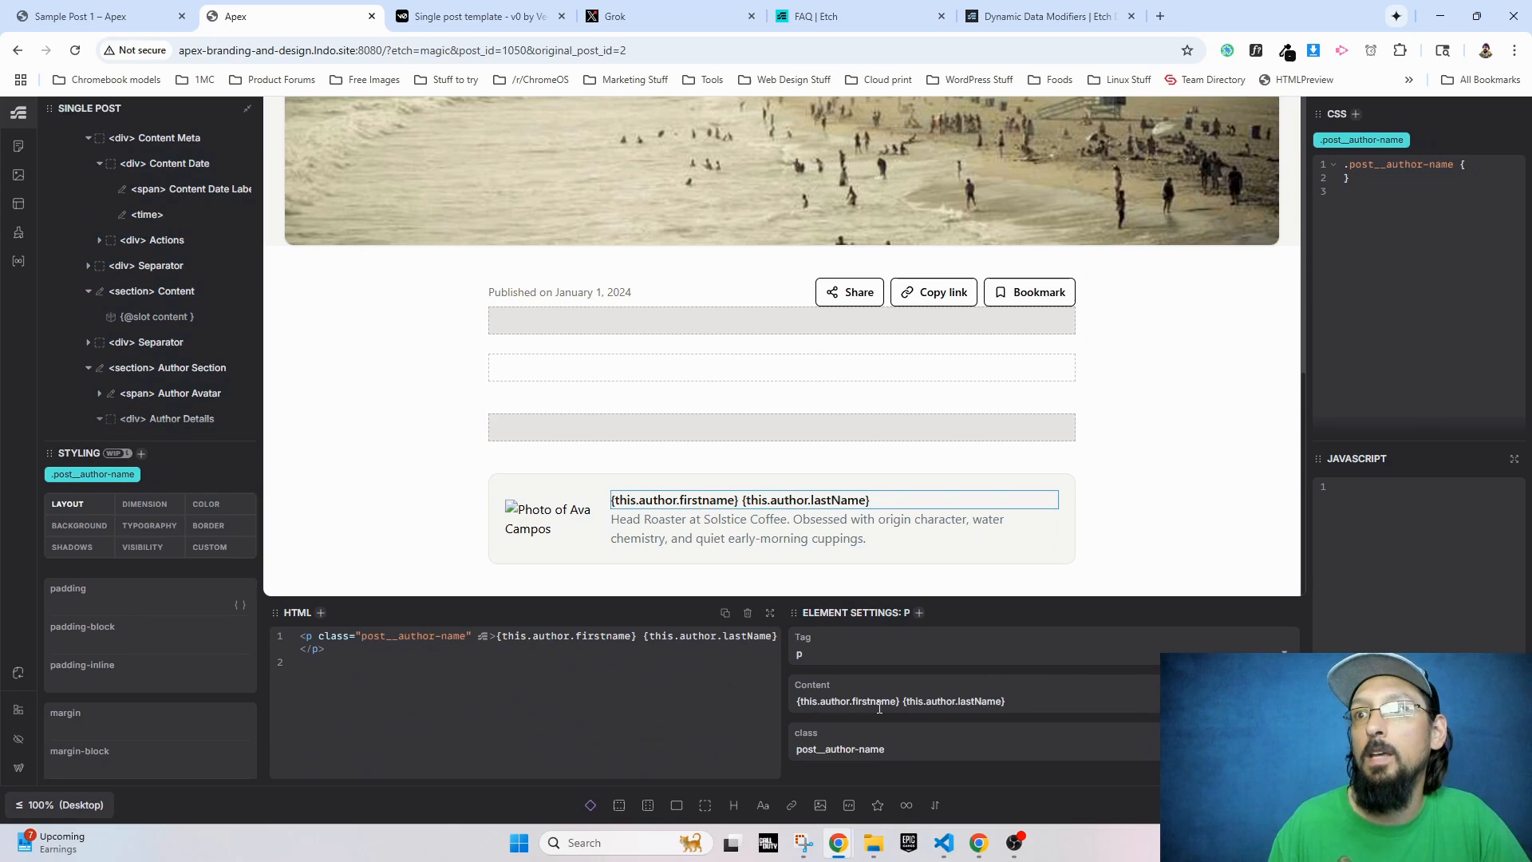
pyautogui.press('BackSpace')
pyautogui.write('N')
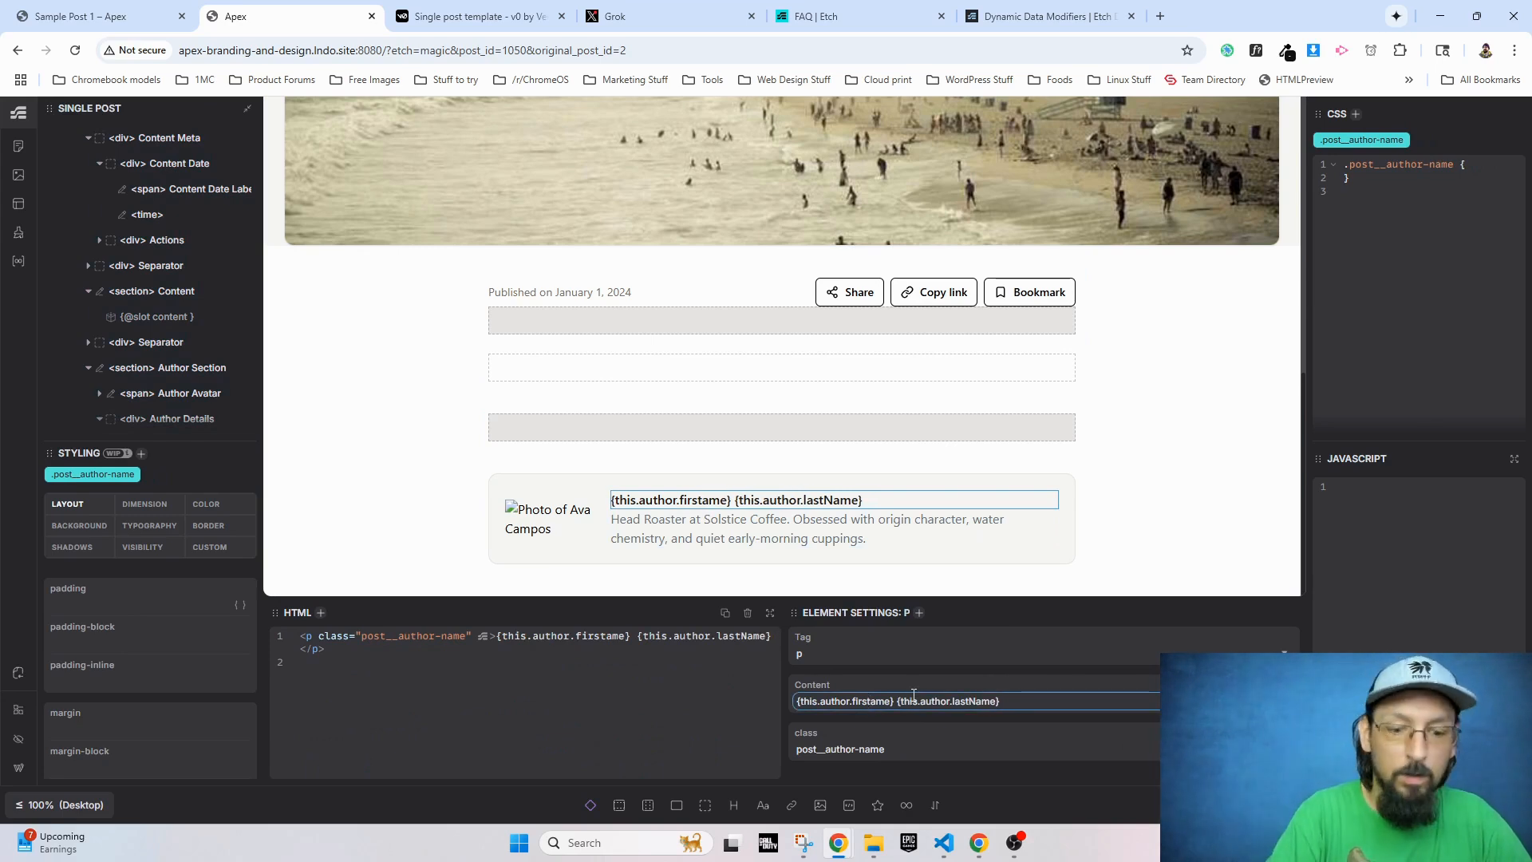
pyautogui.click(790, 546)
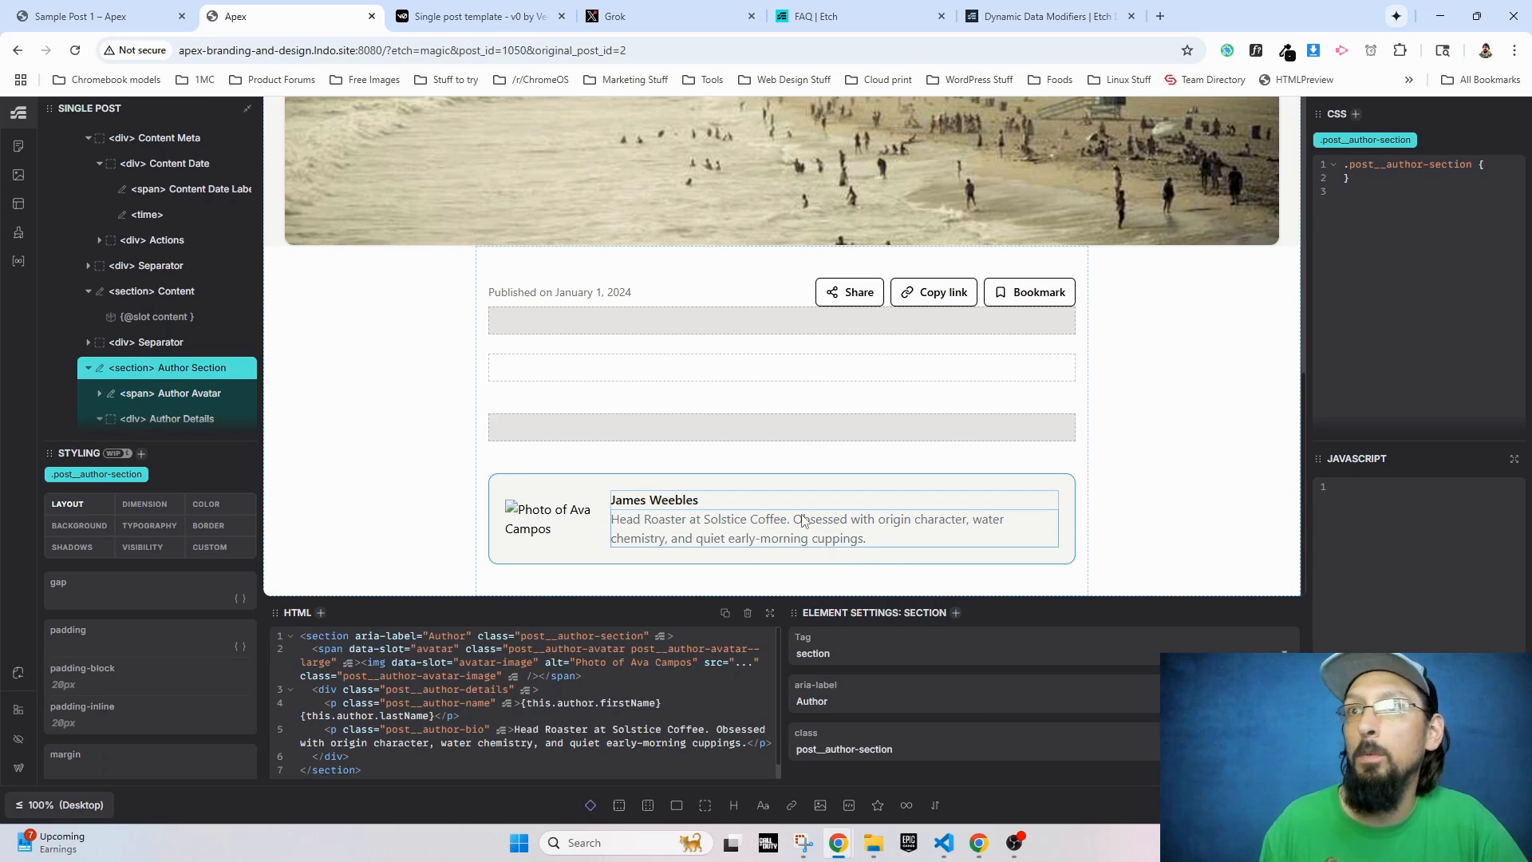
pyautogui.scroll(1, 724, 527)
pyautogui.scroll(-1, 724, 527)
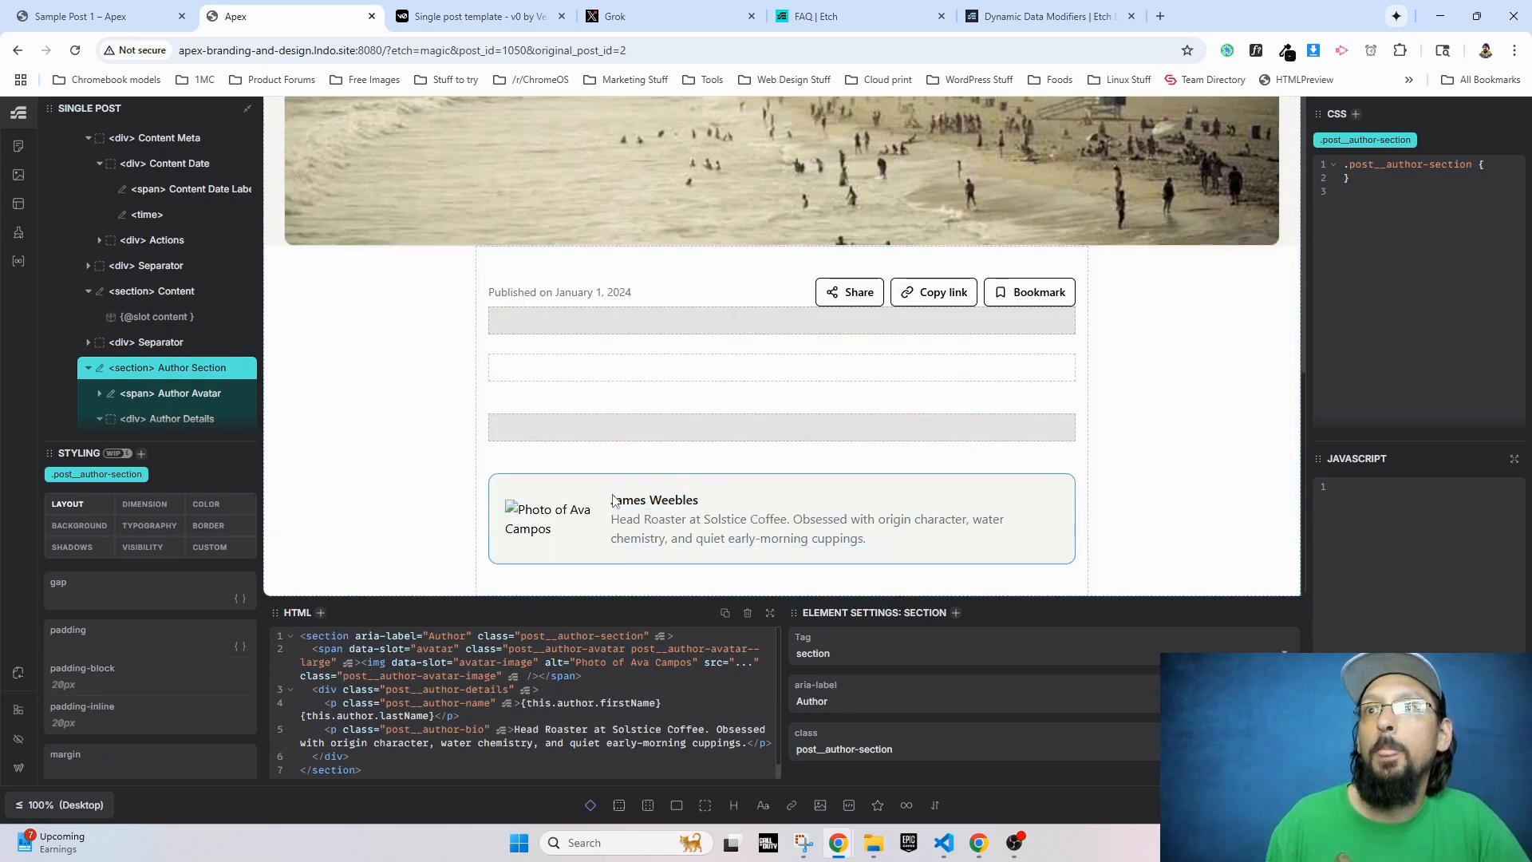
pyautogui.scroll(10, 718, 568)
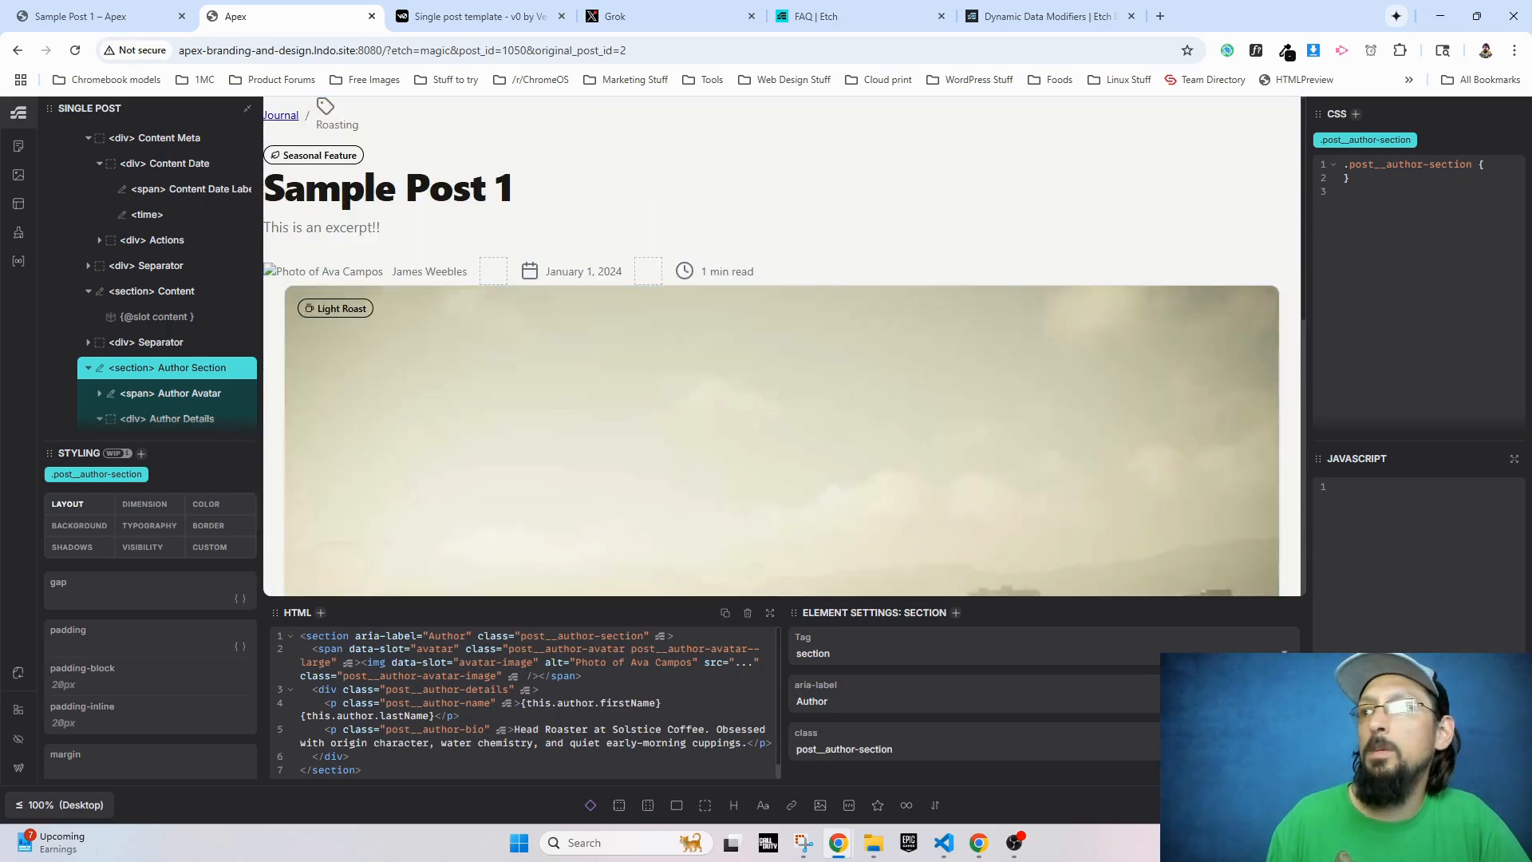
# Step: Open Sample Post 8 from the WordPress posts list on the front end and check its title, excerpt, content, author and date
pyautogui.click(80, 23)
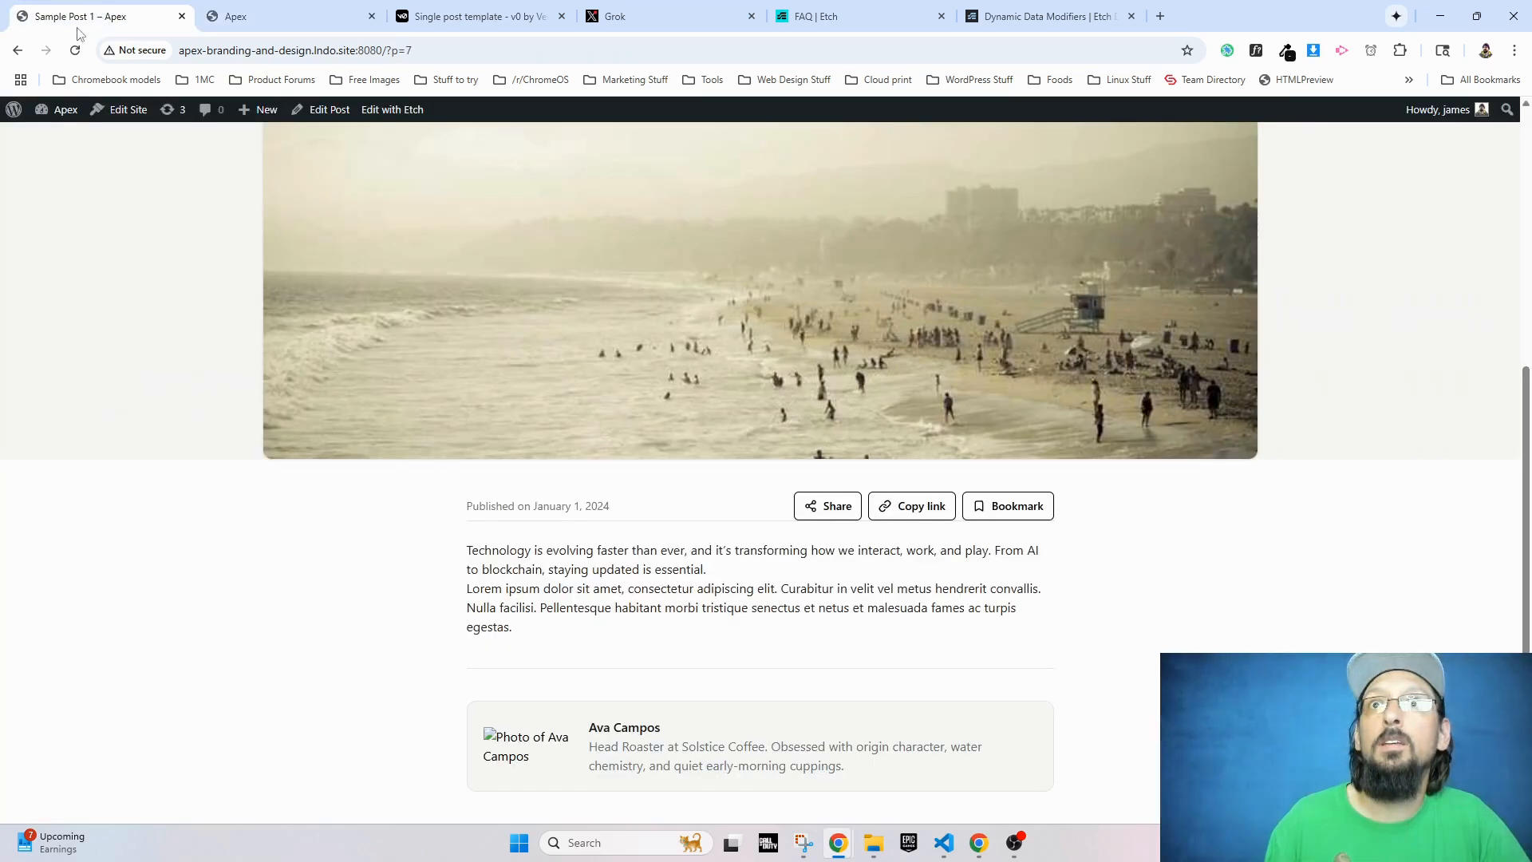
pyautogui.click(19, 53)
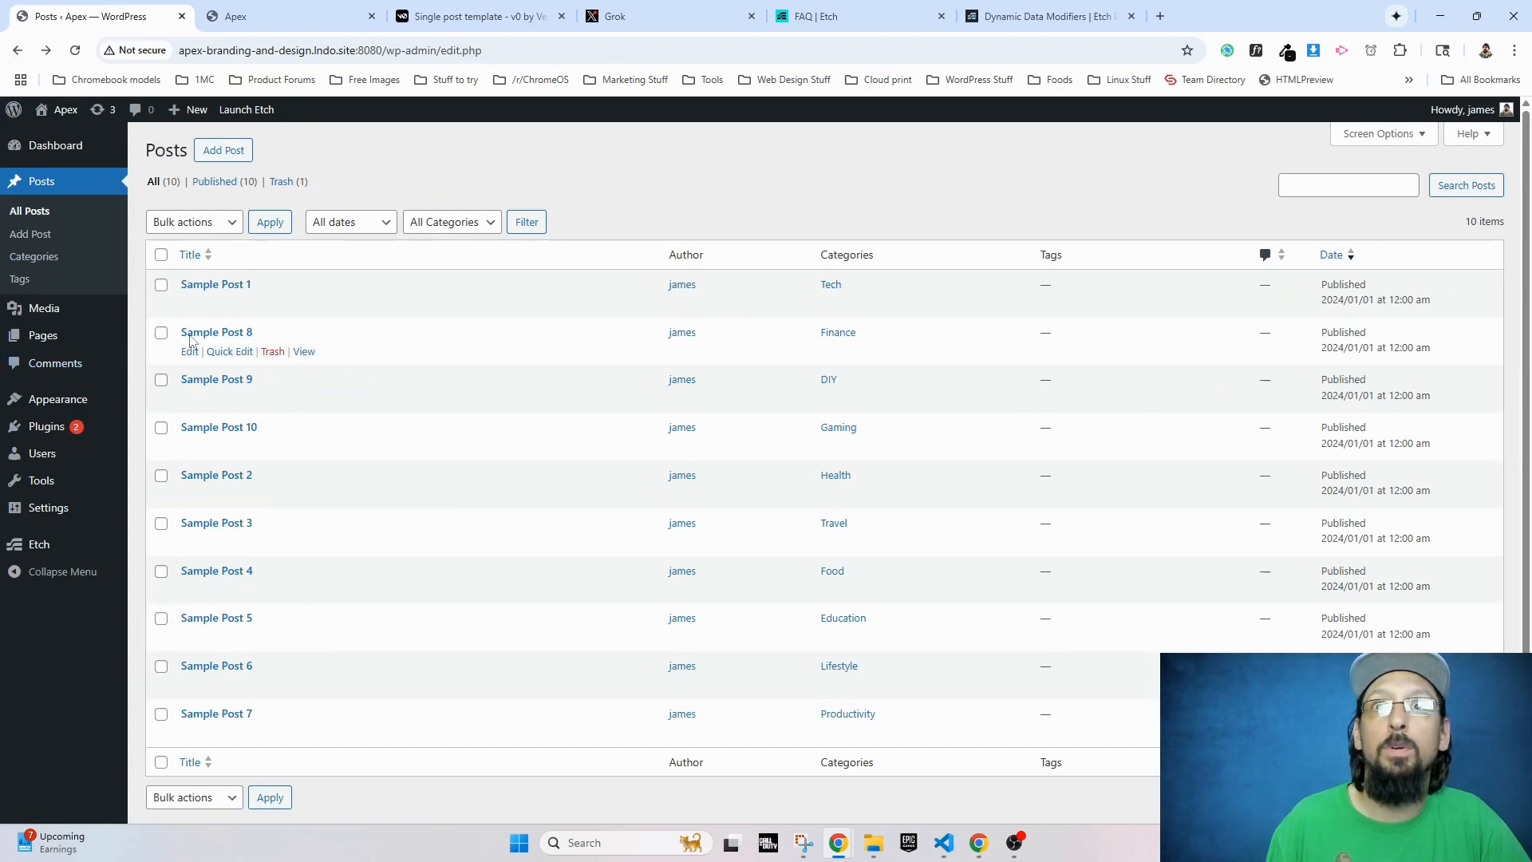
pyautogui.click(304, 352)
pyautogui.moveTo(254, 216); pyautogui.dragTo(1, 214)
pyautogui.moveTo(152, 254); pyautogui.dragTo(45, 254)
pyautogui.scroll(-5, 719, 387)
pyautogui.scroll(1, 663, 371)
pyautogui.moveTo(549, 740); pyautogui.dragTo(469, 645)
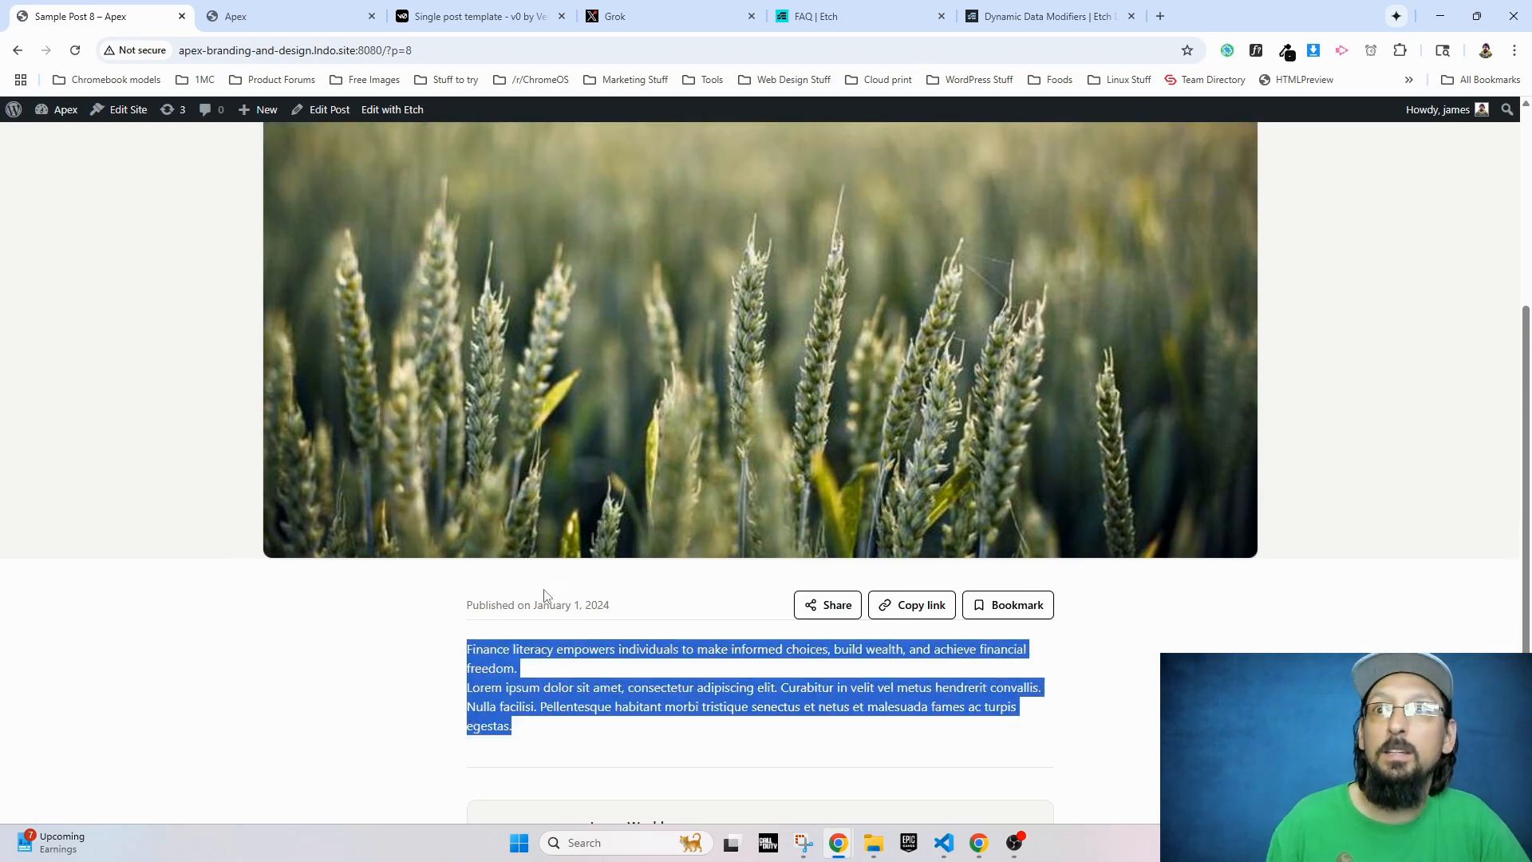
pyautogui.scroll(4, 225, 405)
pyautogui.moveTo(134, 291); pyautogui.dragTo(206, 293)
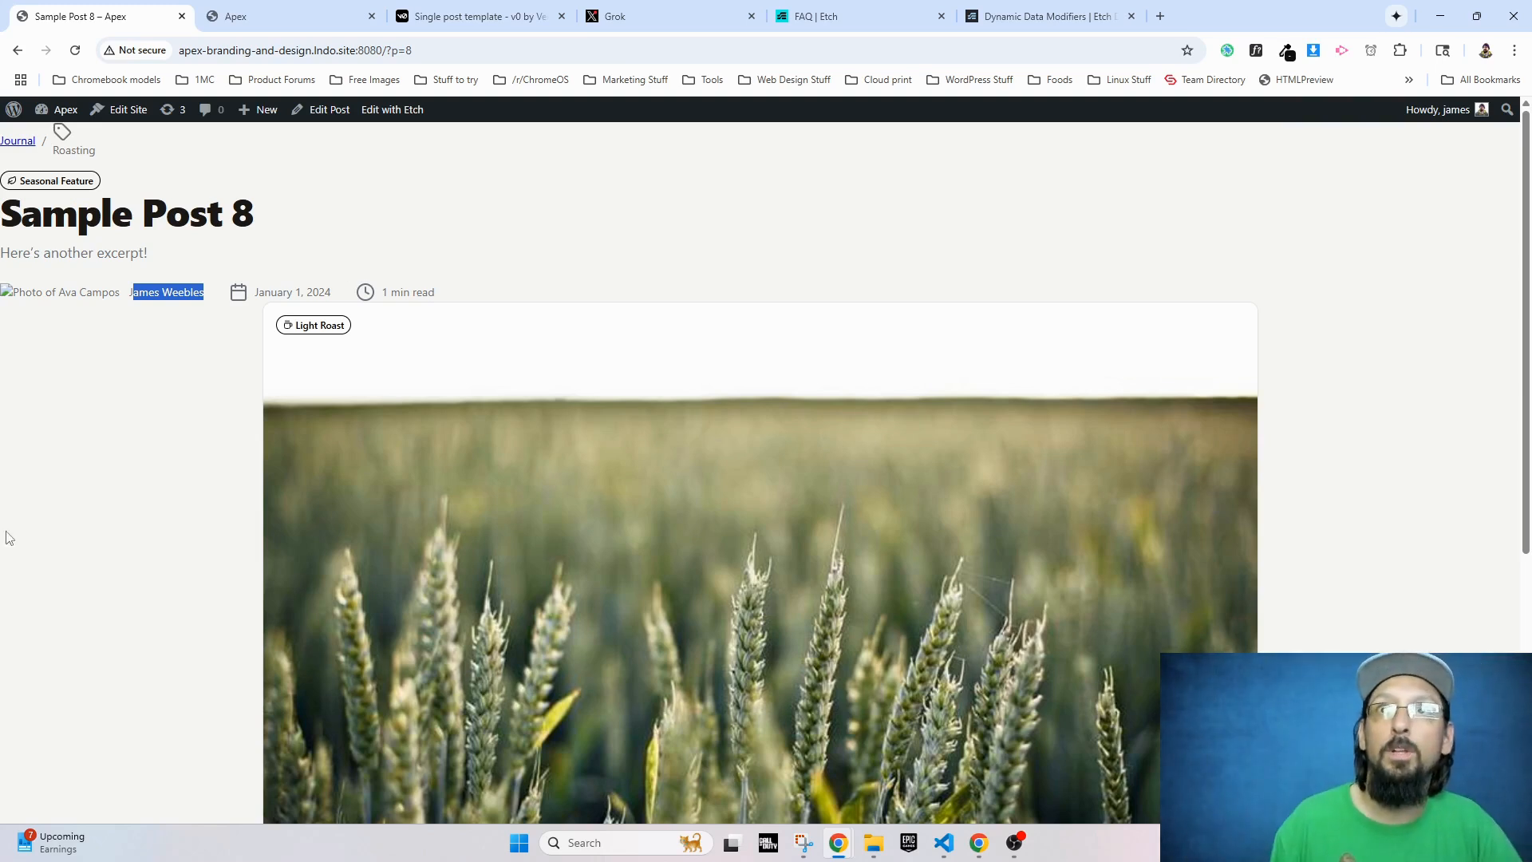
pyautogui.moveTo(339, 294); pyautogui.dragTo(253, 297)
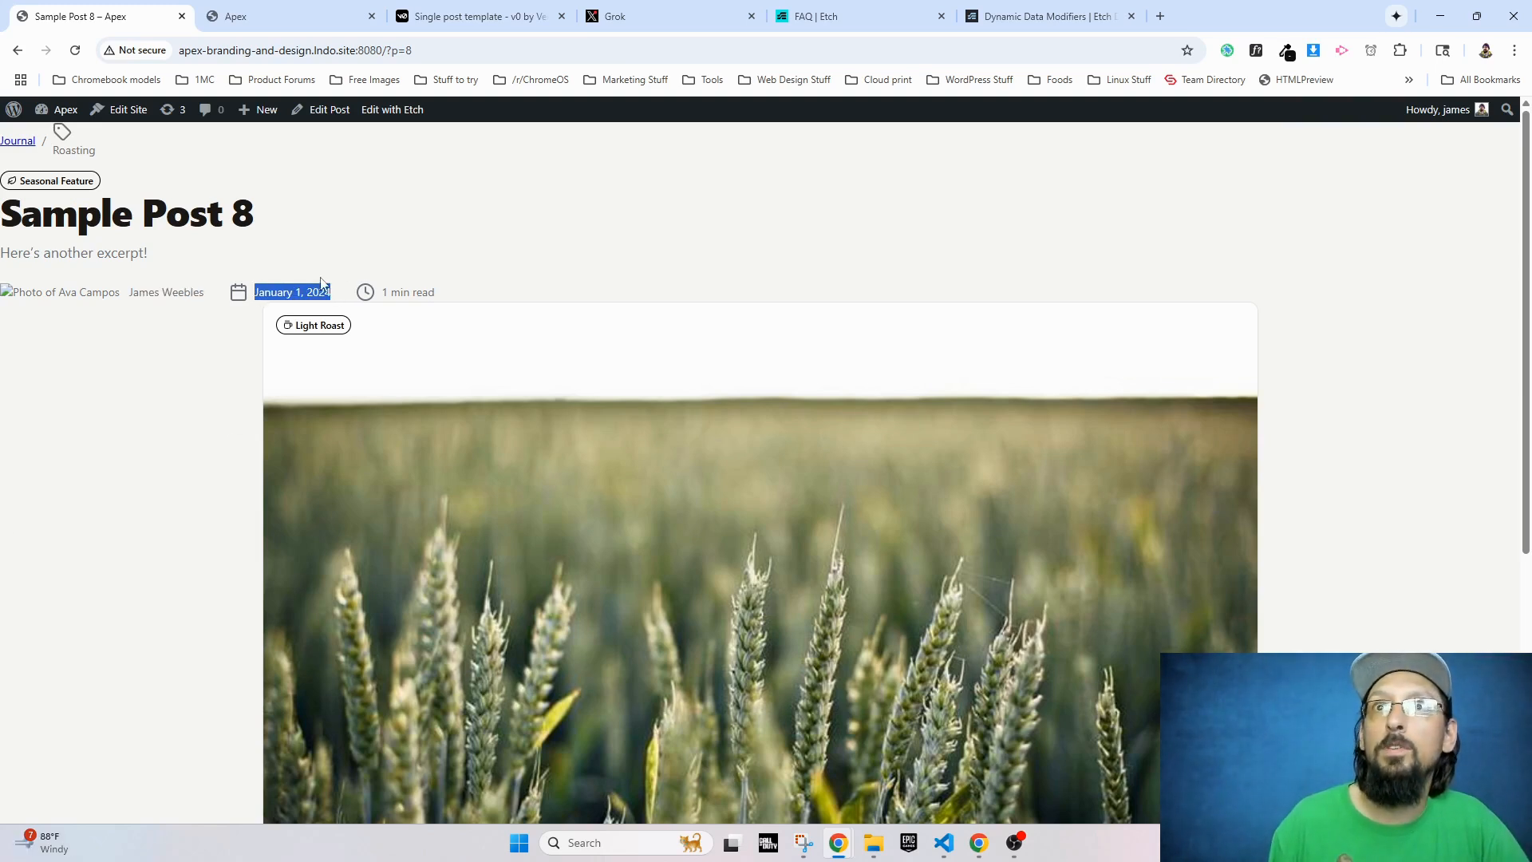
# Step: Edit Sample Post 8 in WordPress, set its publish date to May 10, 2024 and save the post
pyautogui.click(263, 18)
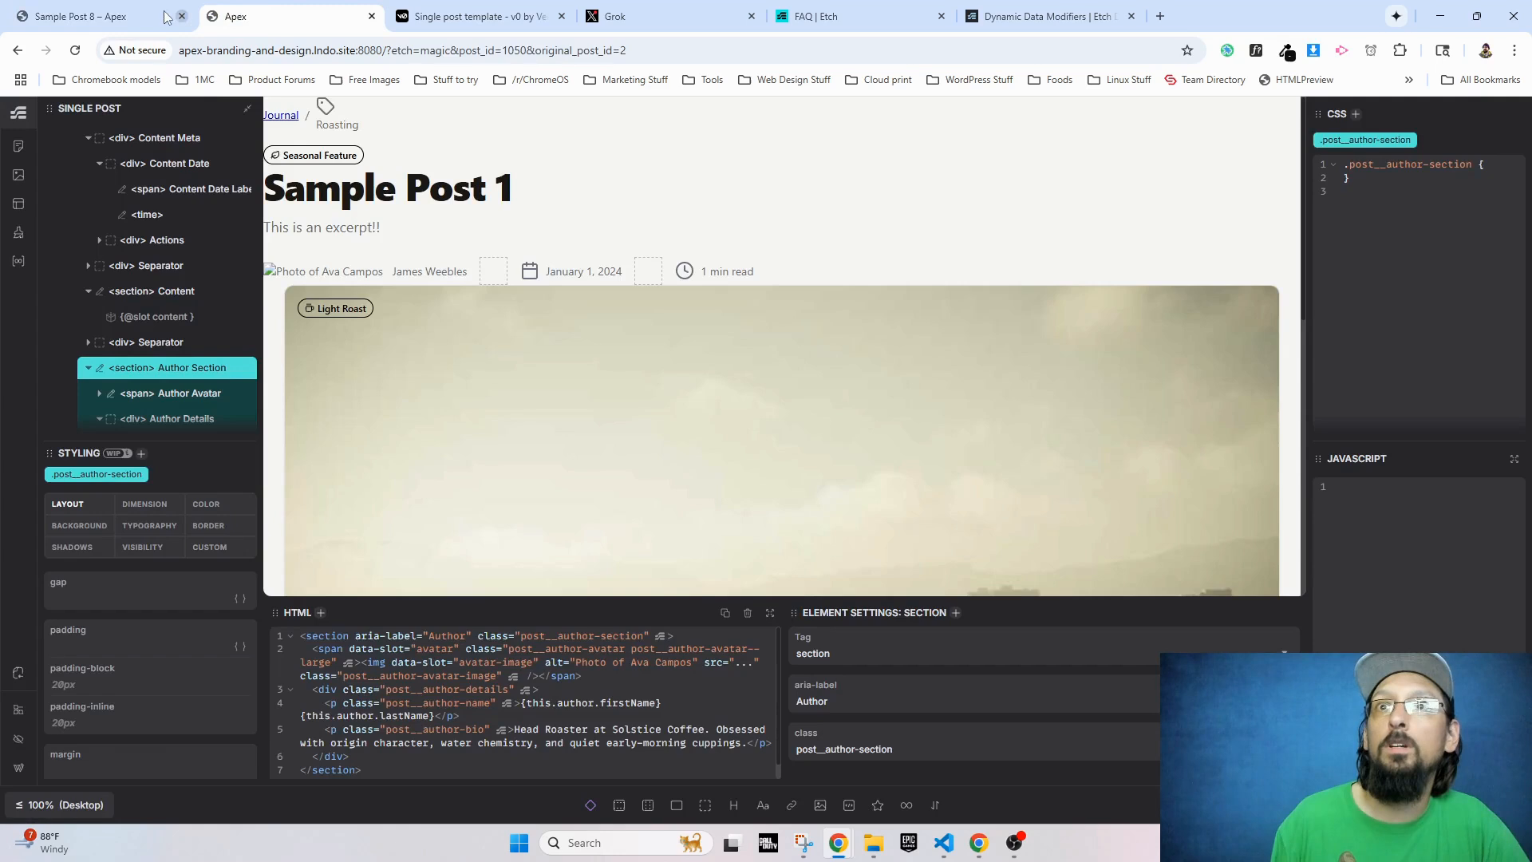
pyautogui.click(104, 16)
pyautogui.click(18, 50)
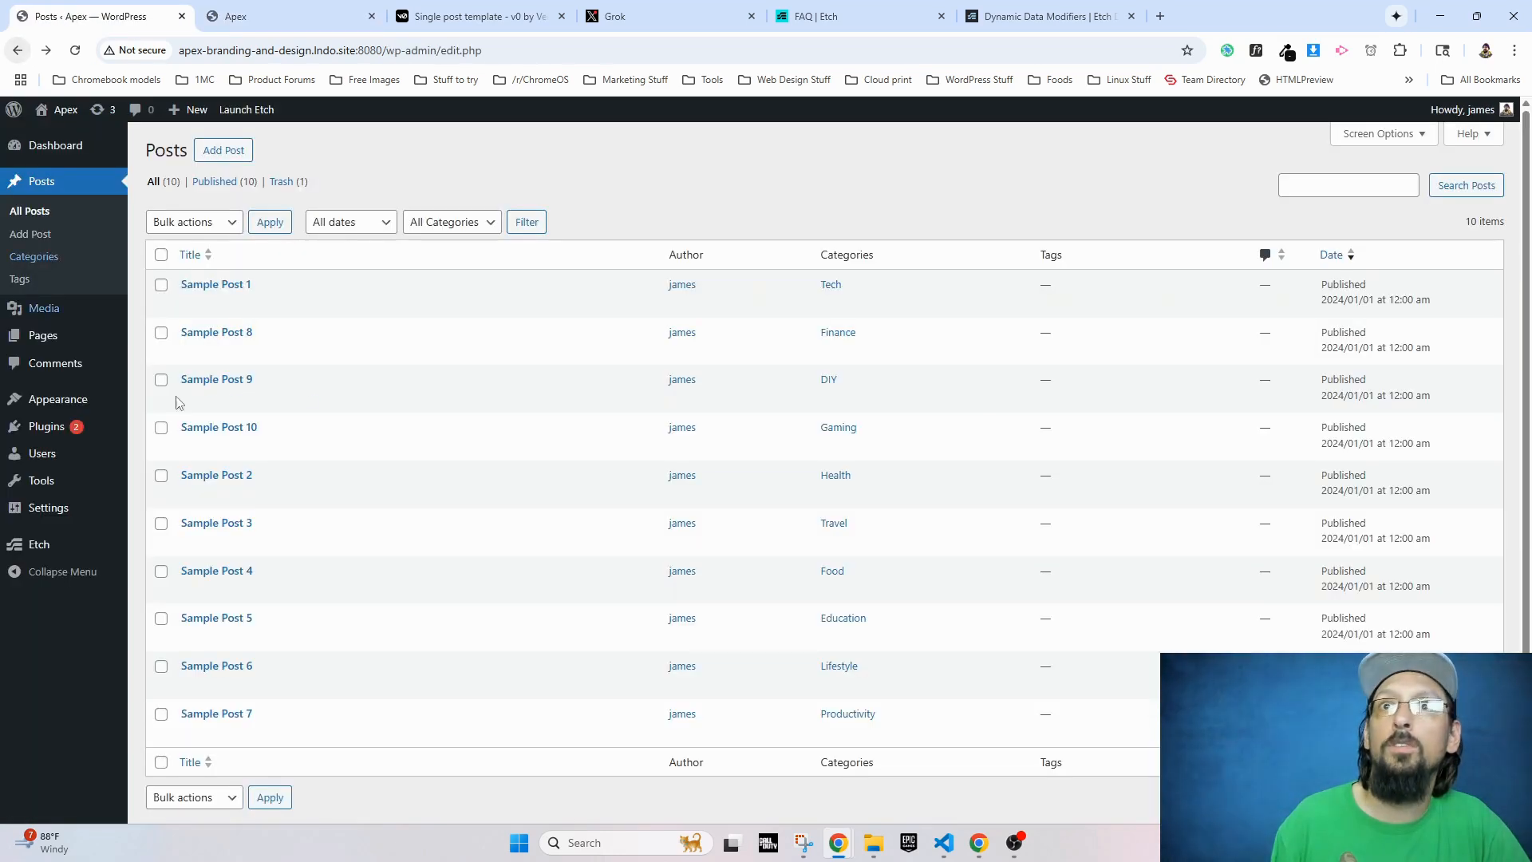
pyautogui.click(227, 337)
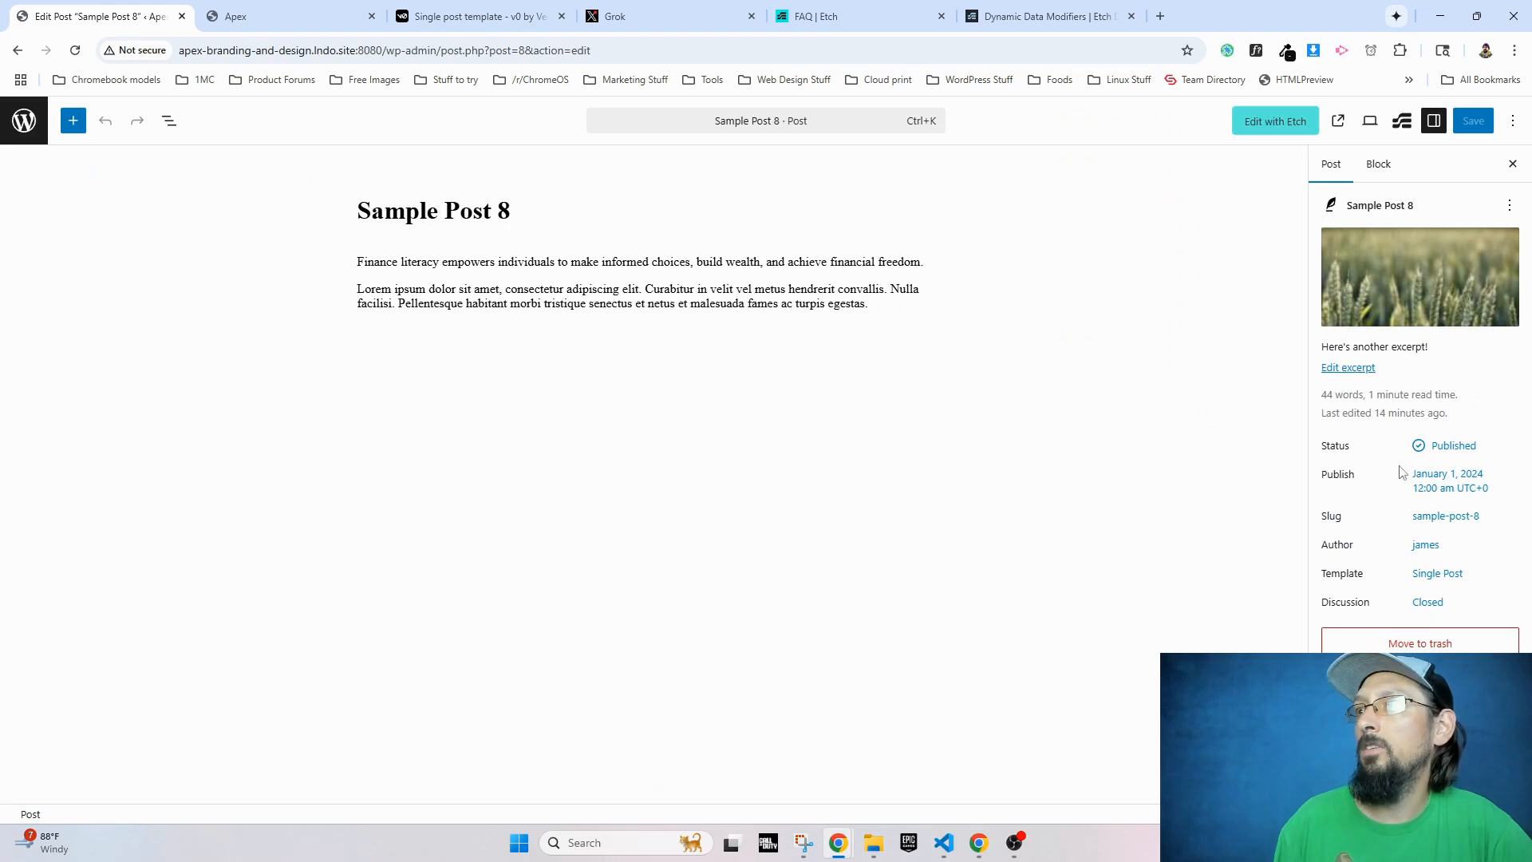
pyautogui.click(1432, 479)
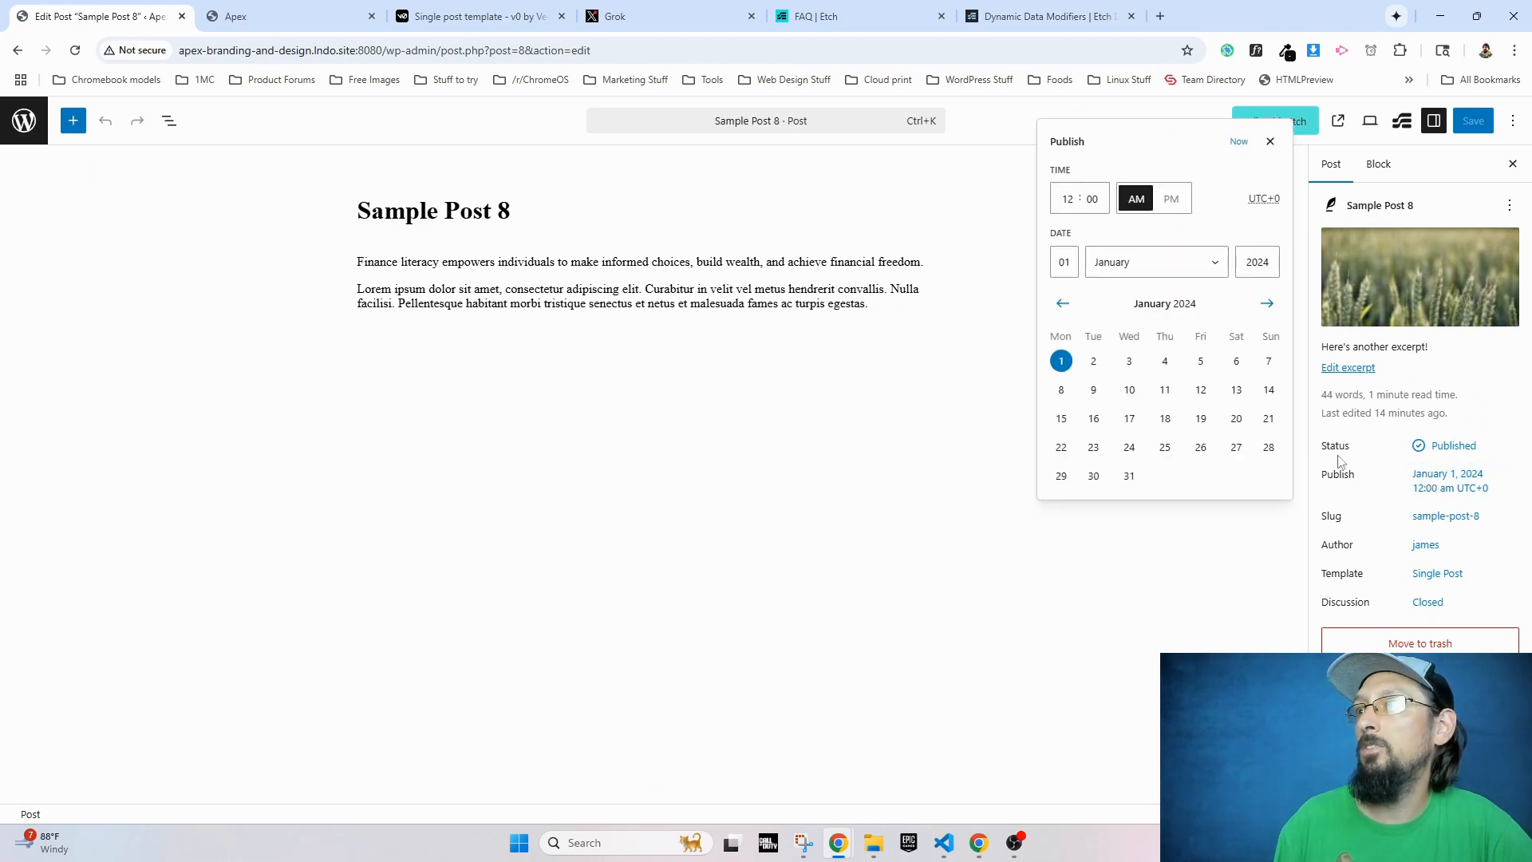
pyautogui.click(1140, 269)
pyautogui.click(1150, 370)
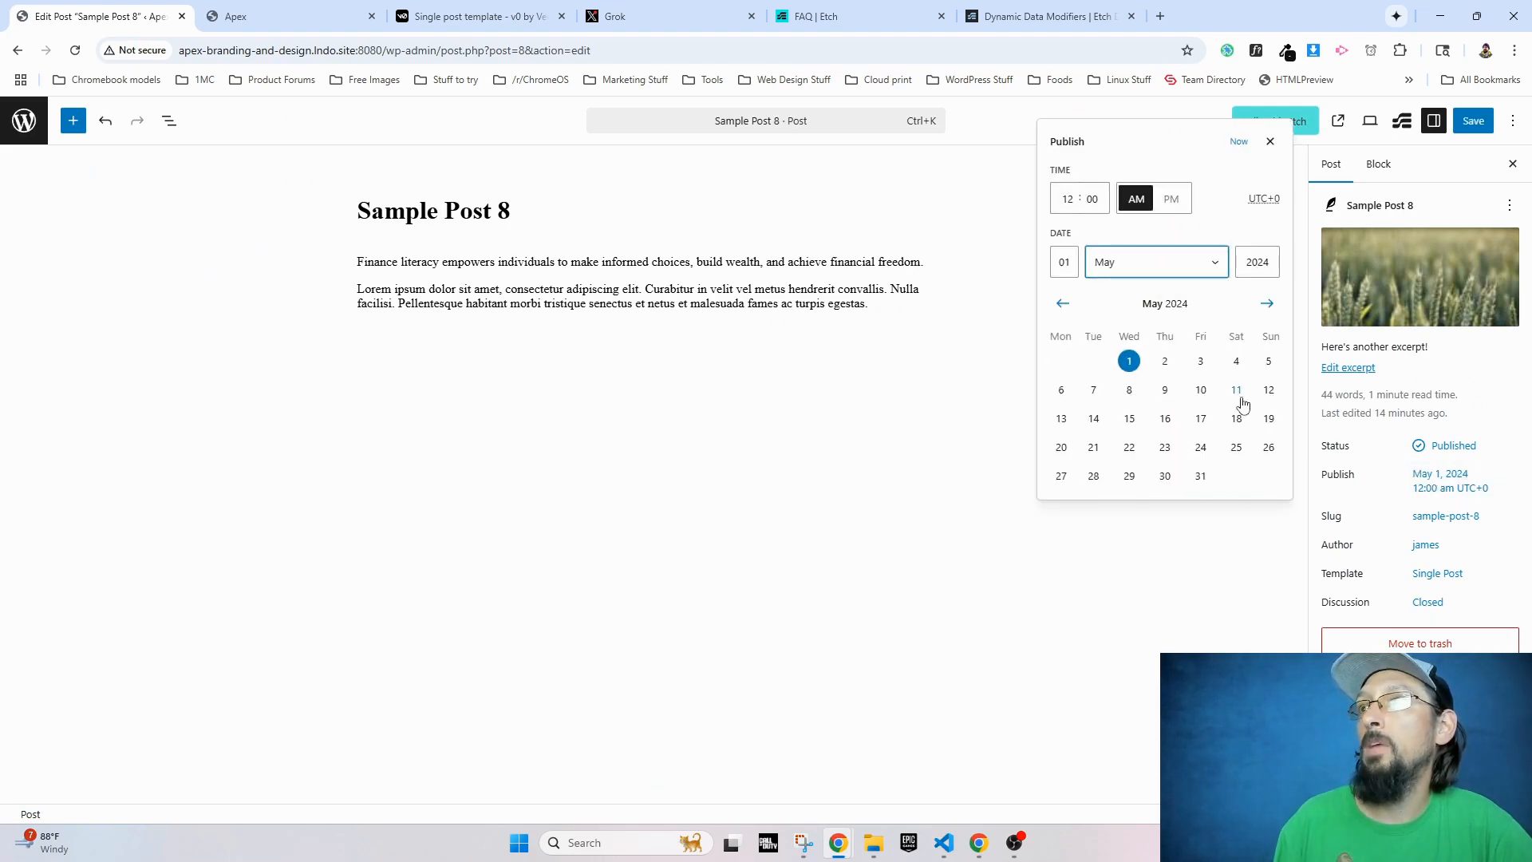
pyautogui.click(1200, 390)
pyautogui.click(1199, 603)
pyautogui.click(1467, 126)
pyautogui.click(1329, 168)
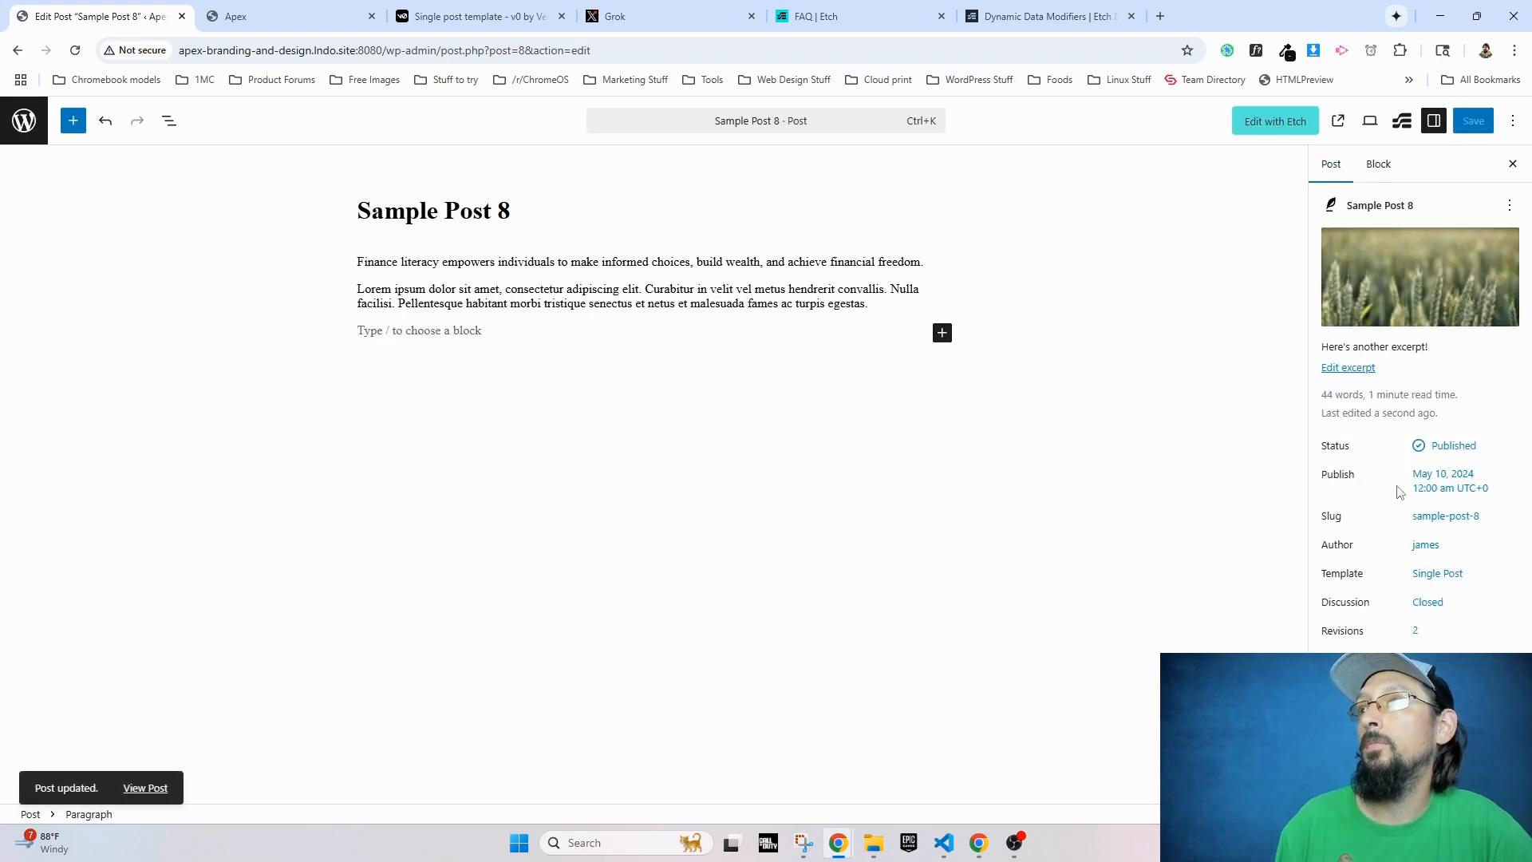
# Step: View Sample Post 8 on the front end from the posts list and check its publish date and featured image
pyautogui.click(44, 127)
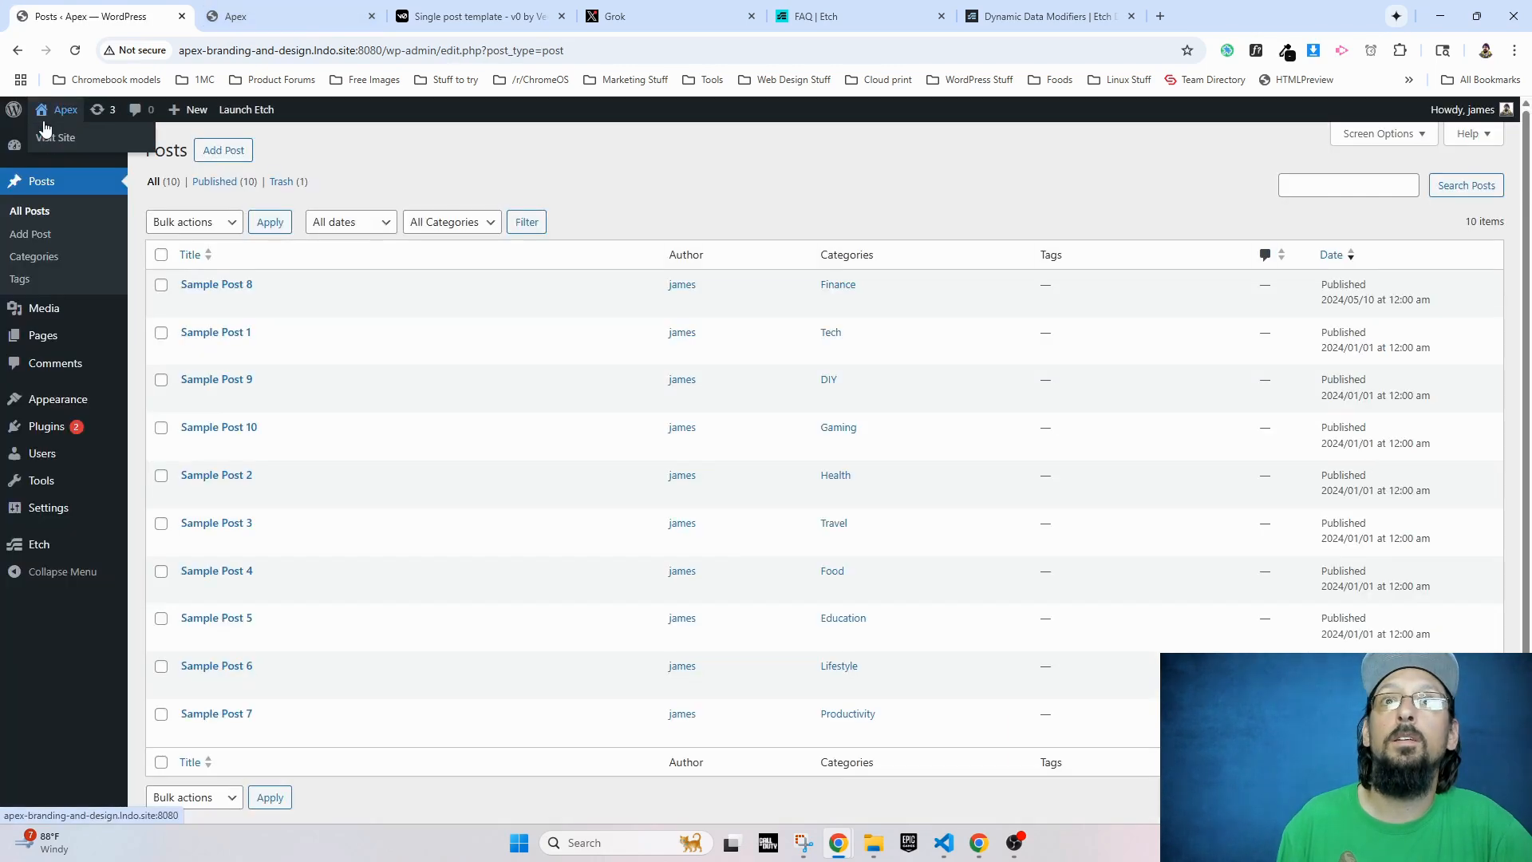
pyautogui.click(304, 304)
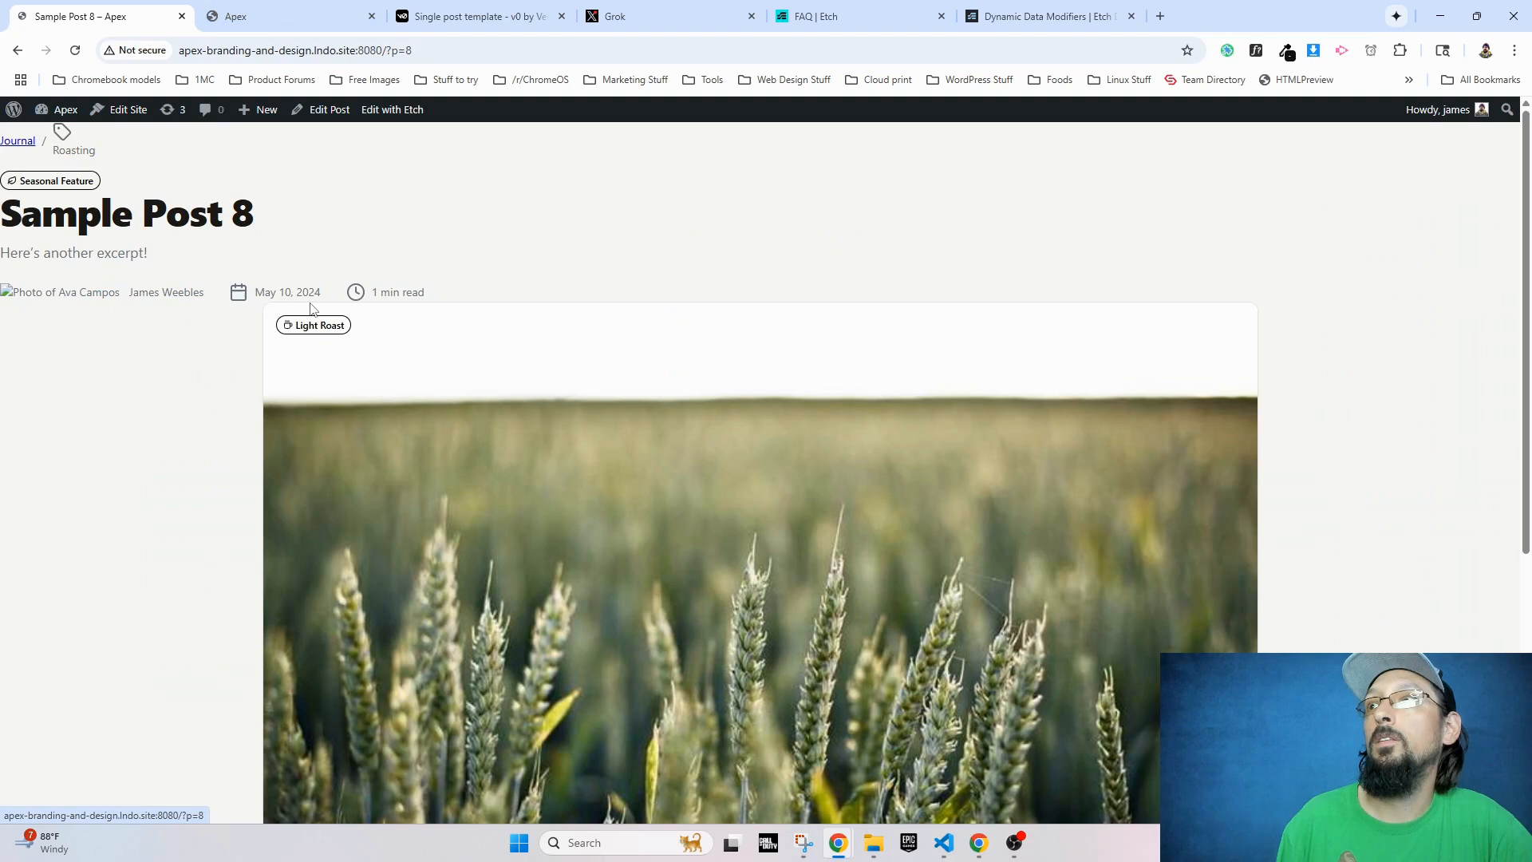
pyautogui.moveTo(257, 292); pyautogui.dragTo(326, 292)
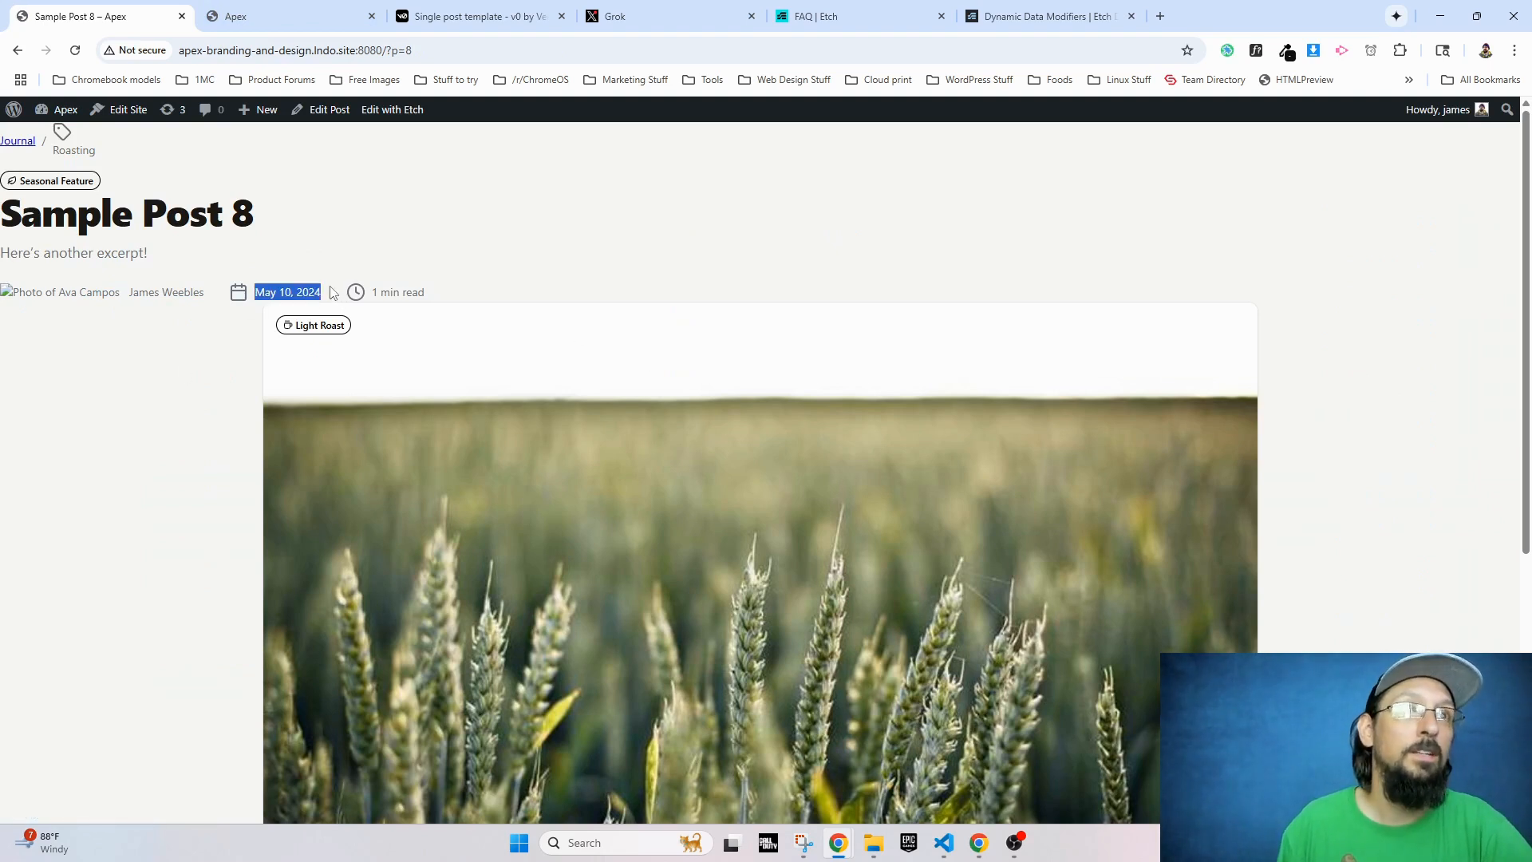
pyautogui.click(378, 259)
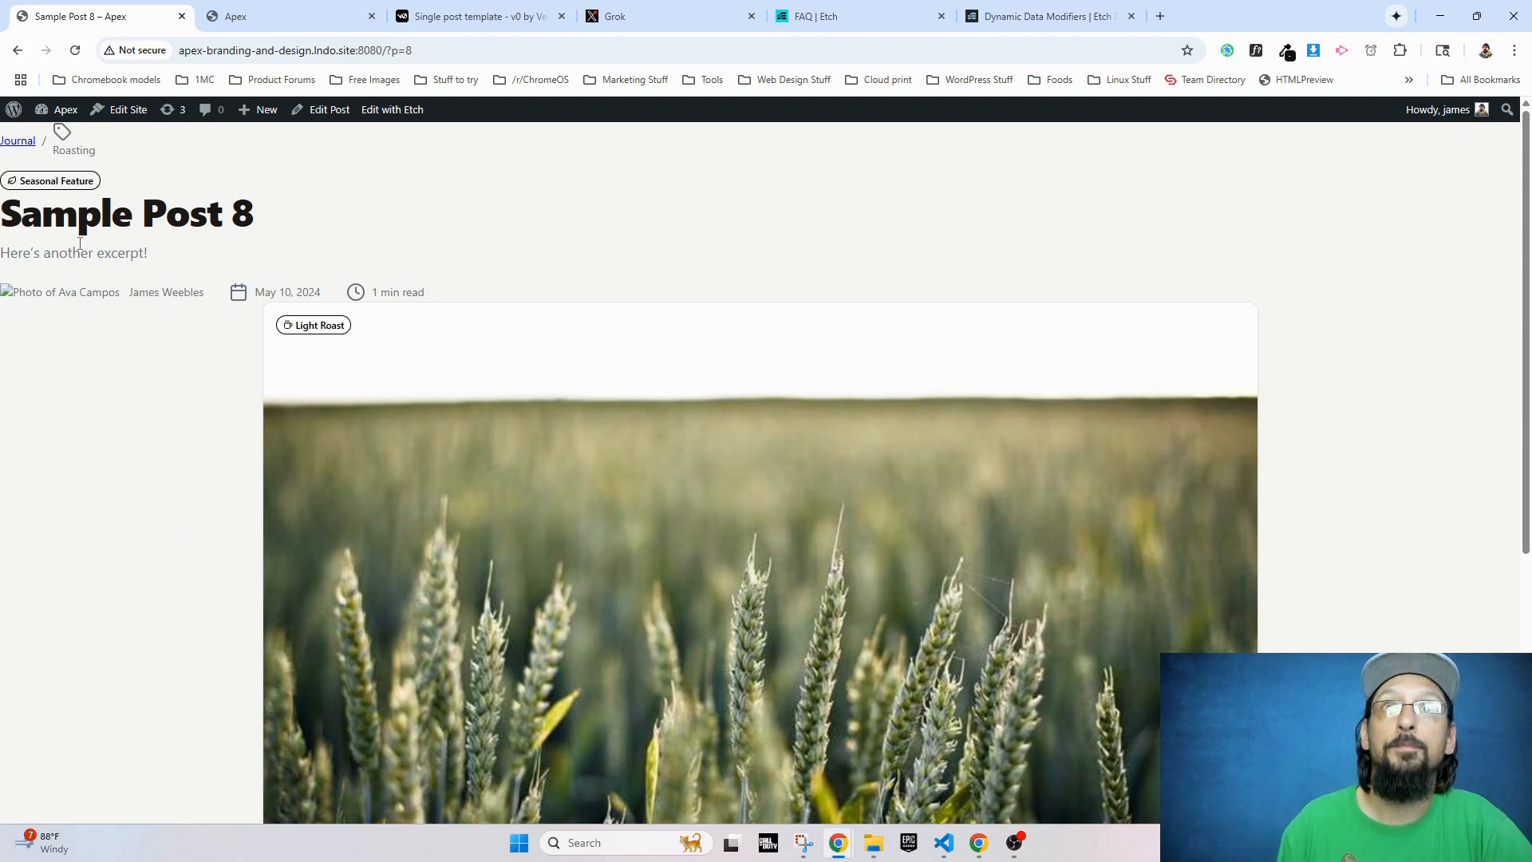
pyautogui.scroll(-2, 110, 800)
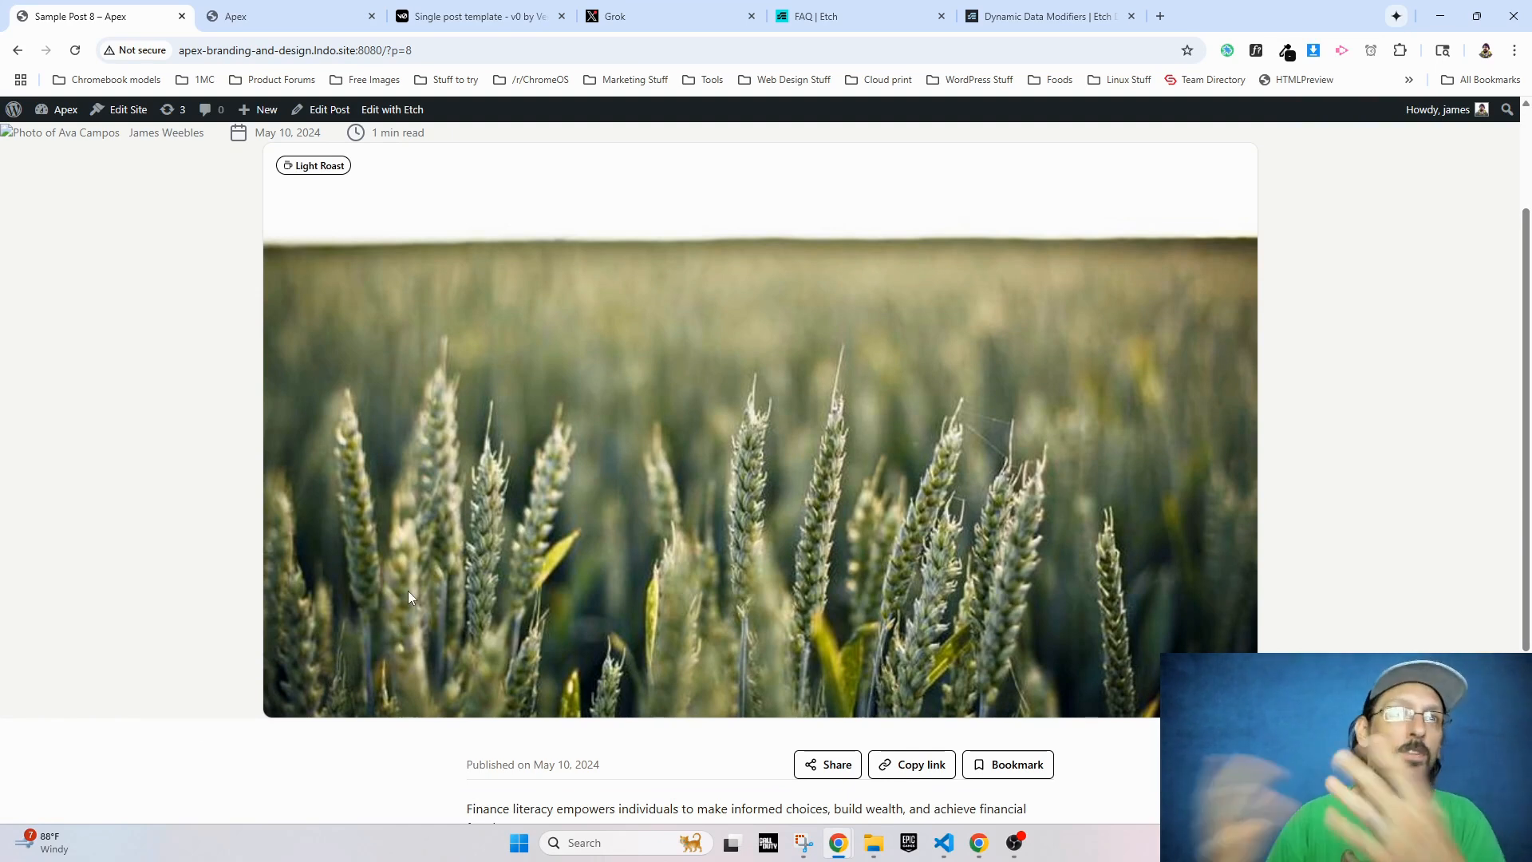
# Step: Return to the Etch template editor and set the author section's aria-label to the custom field key {this.acf.post_description}
pyautogui.scroll(2, 512, 536)
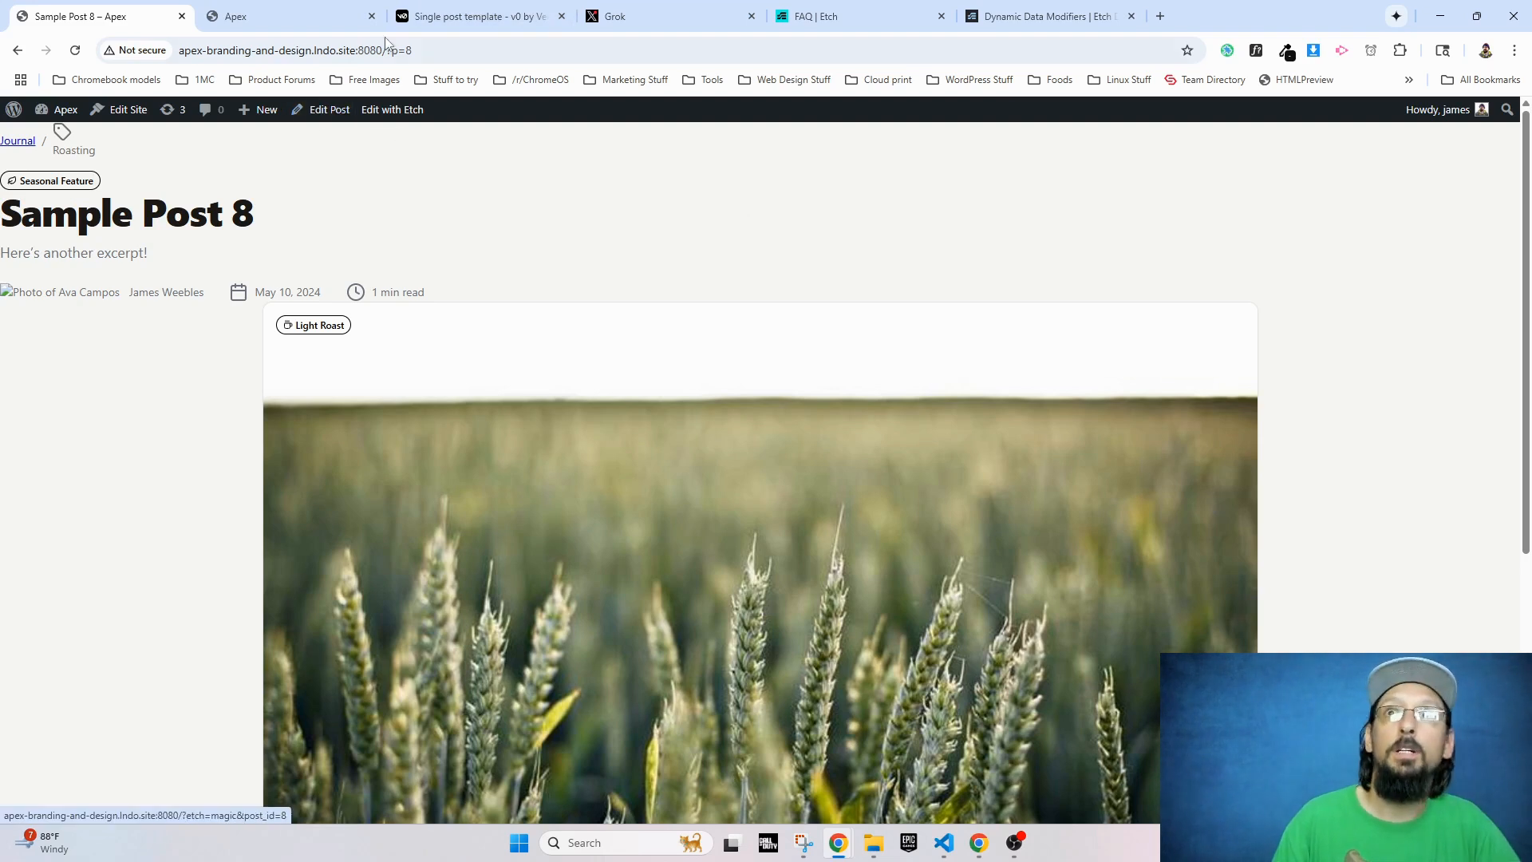
pyautogui.click(268, 19)
pyautogui.doubleClick(850, 701)
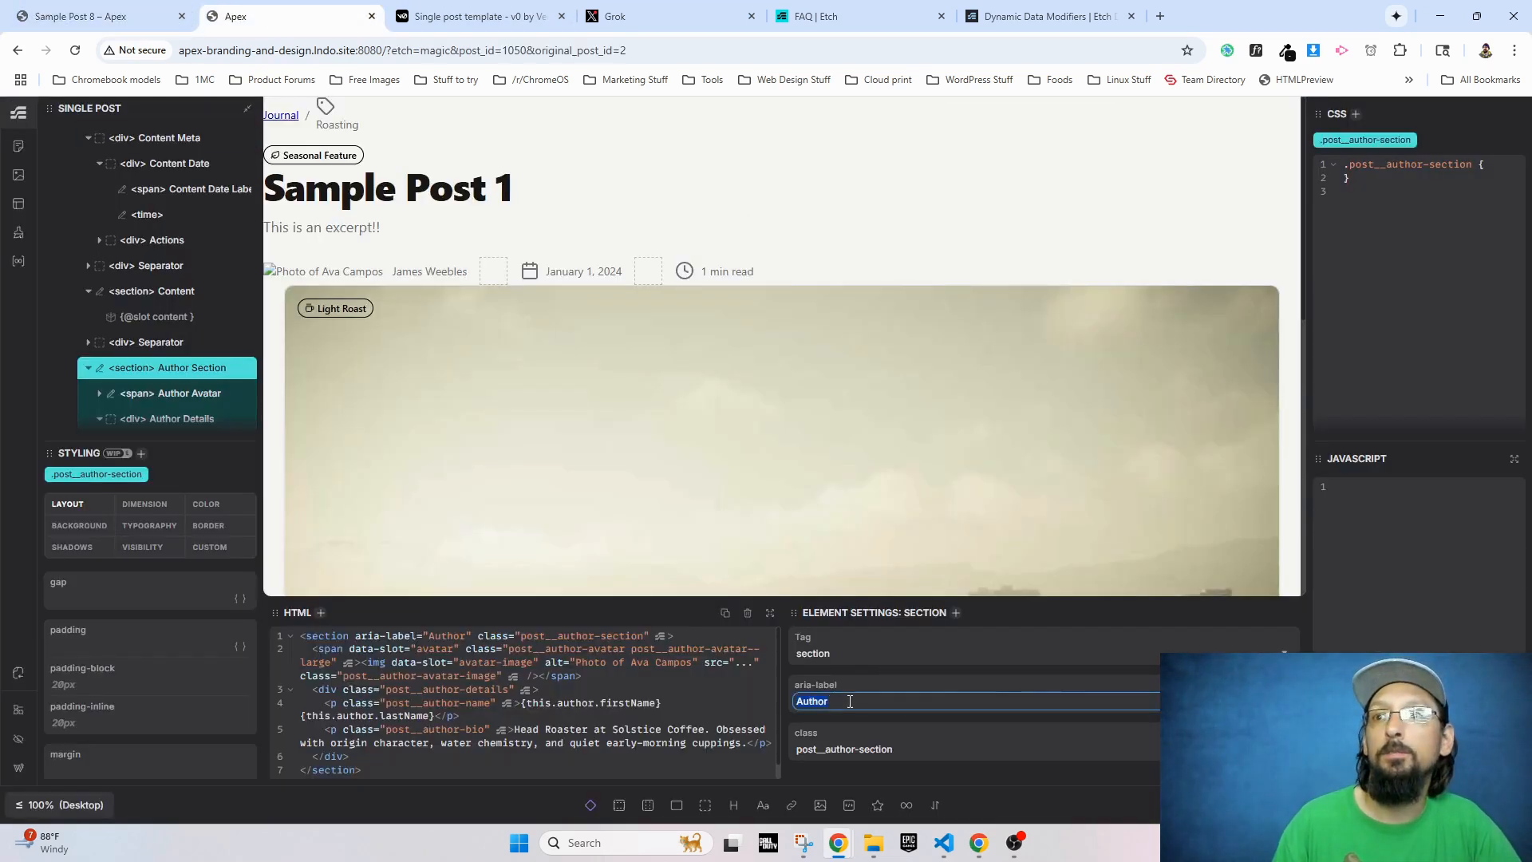
pyautogui.write('{this.acf.')
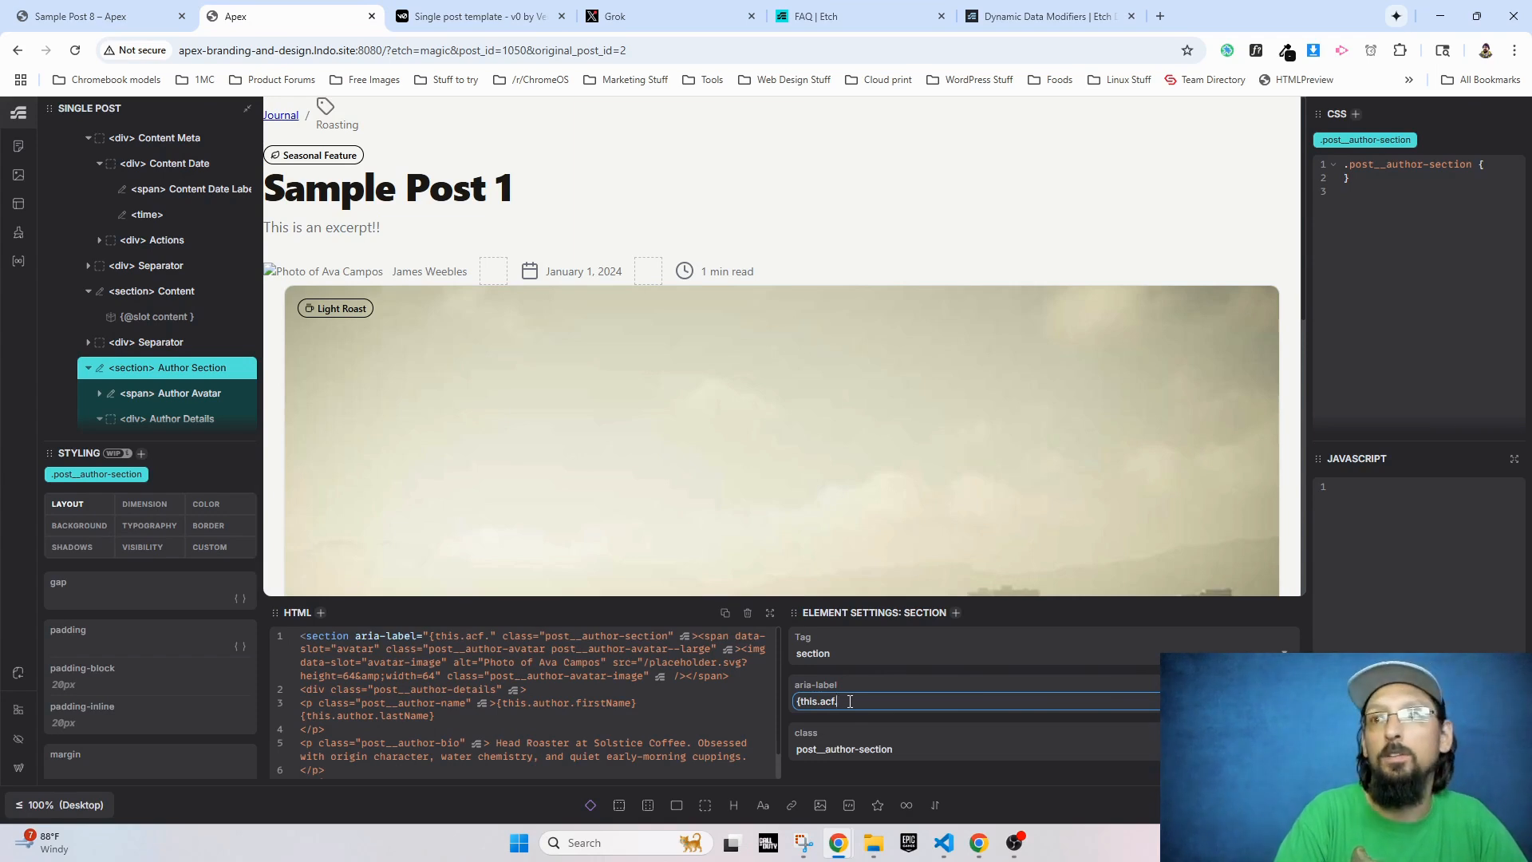
pyautogui.write('post_')
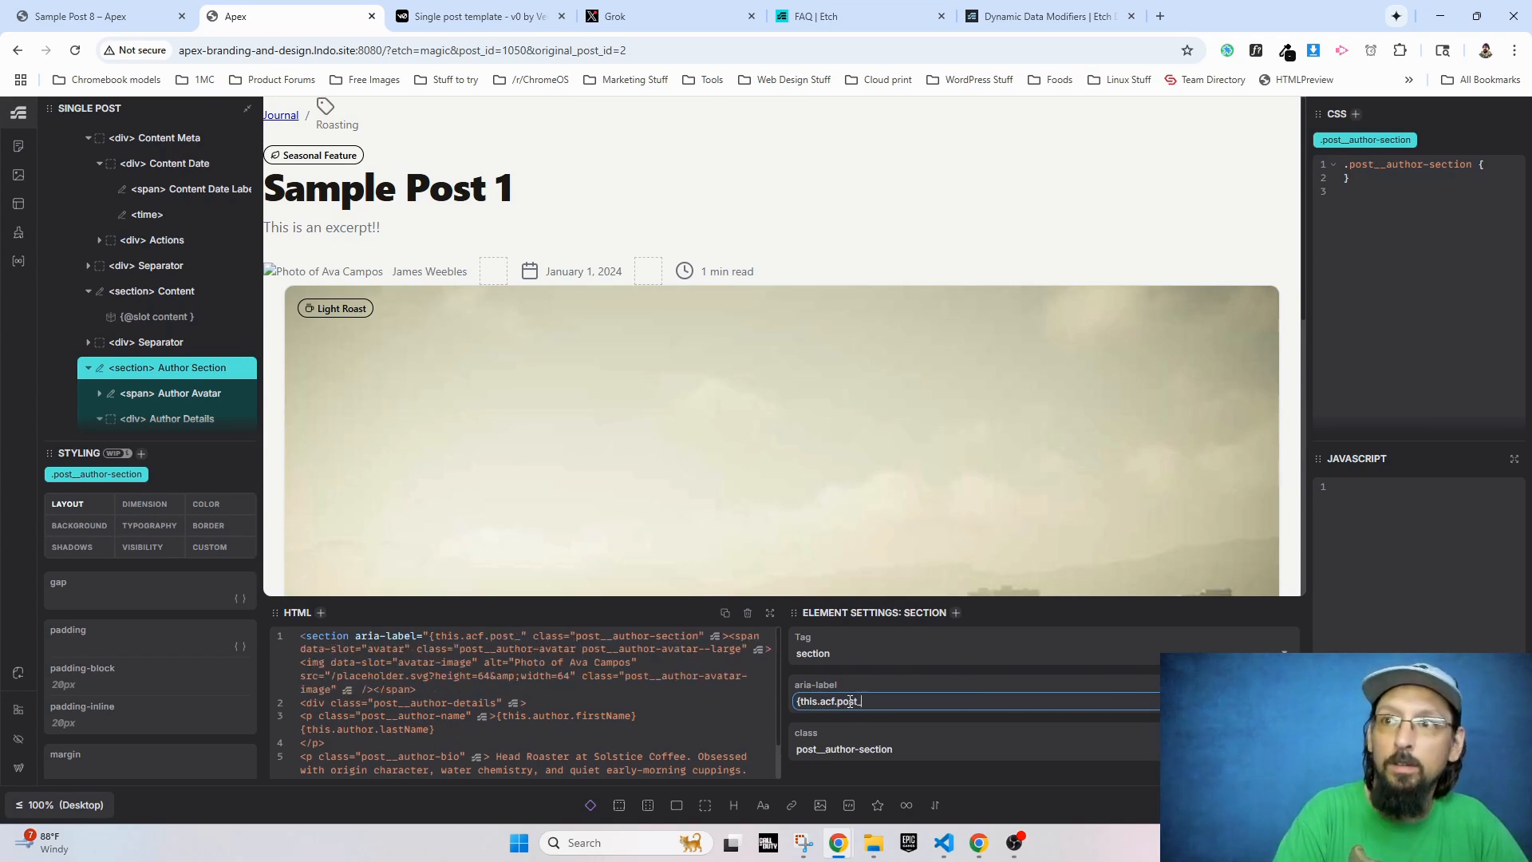
pyautogui.write('description}')
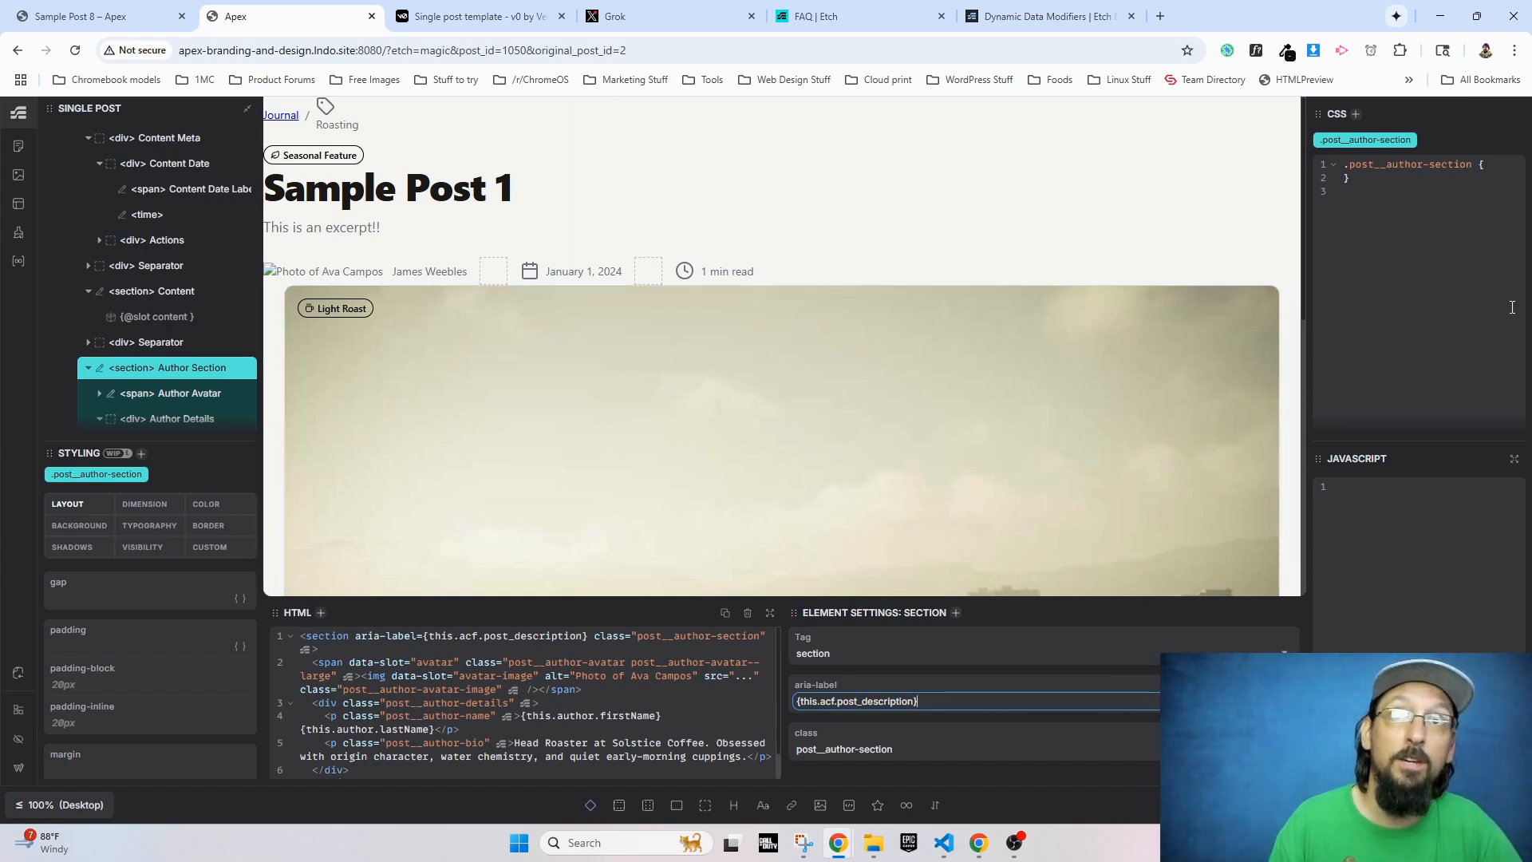
# Step: Replace the acf source in the author section's aria-label with meta so it reads {this.meta.post_description}
pyautogui.click(836, 701)
pyautogui.press('BackSpace')
pyautogui.press('BackSpace')
pyautogui.press('BackSpace')
pyautogui.write('meta')
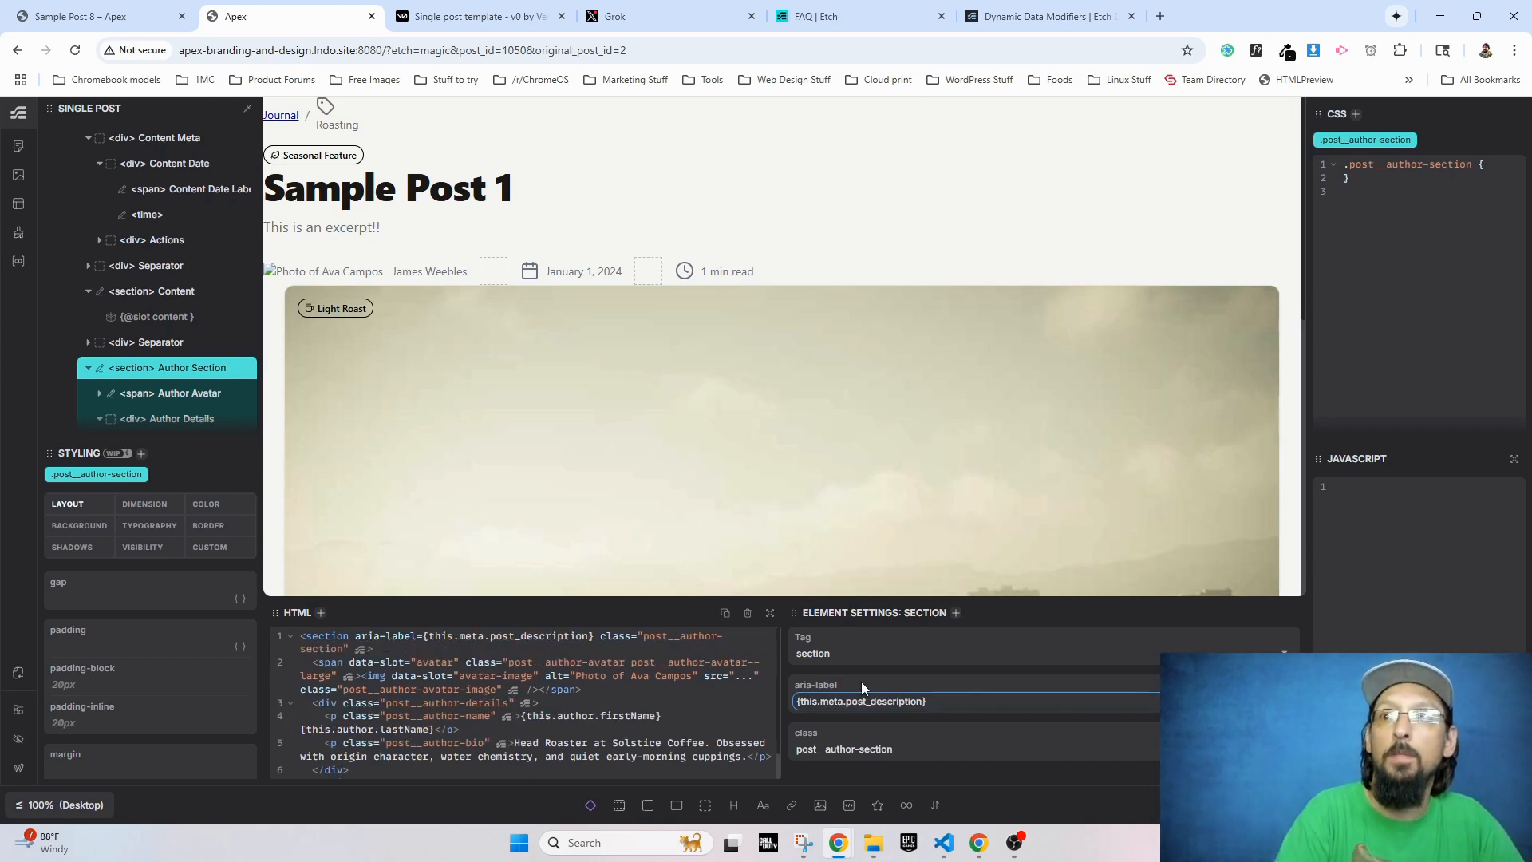